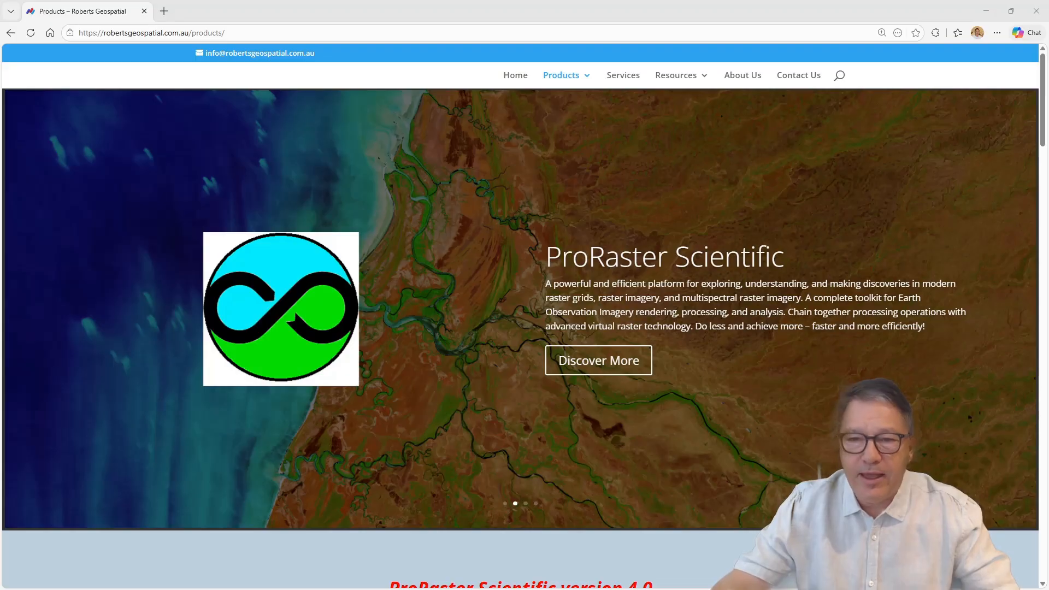
Step: Look at the ProRaster Scientific listing in the Microsoft Store and return to the Roberts Geospatial products page in the browser
key("alt+Tab")
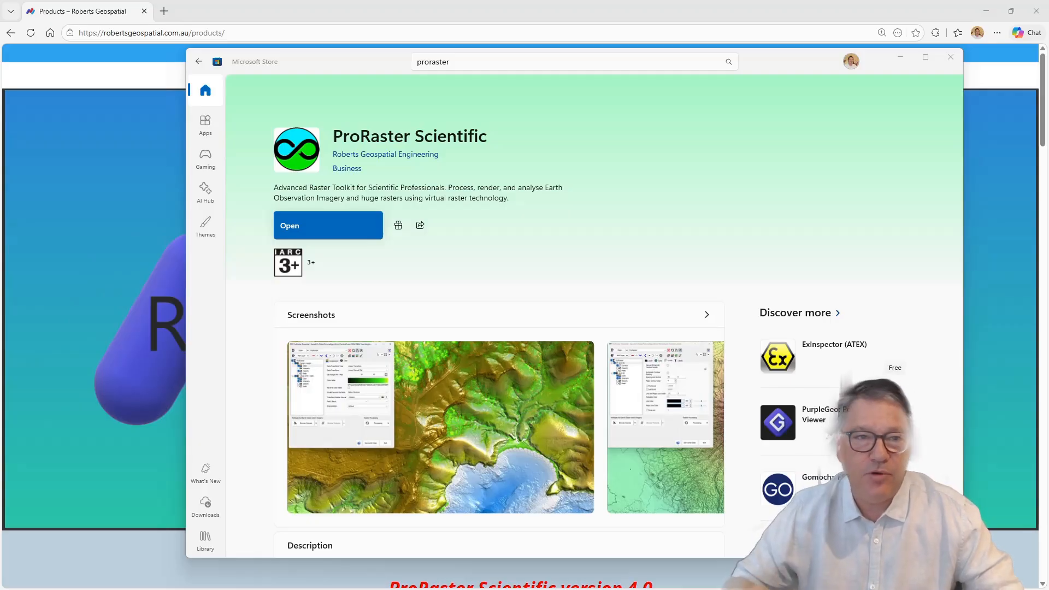
left_click(350, 66)
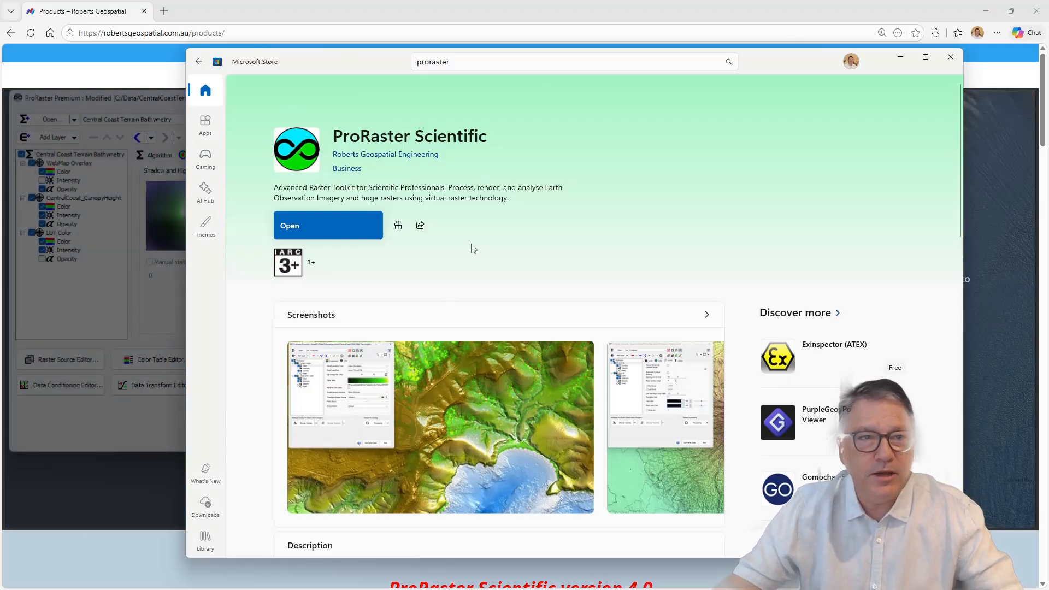
left_click(446, 11)
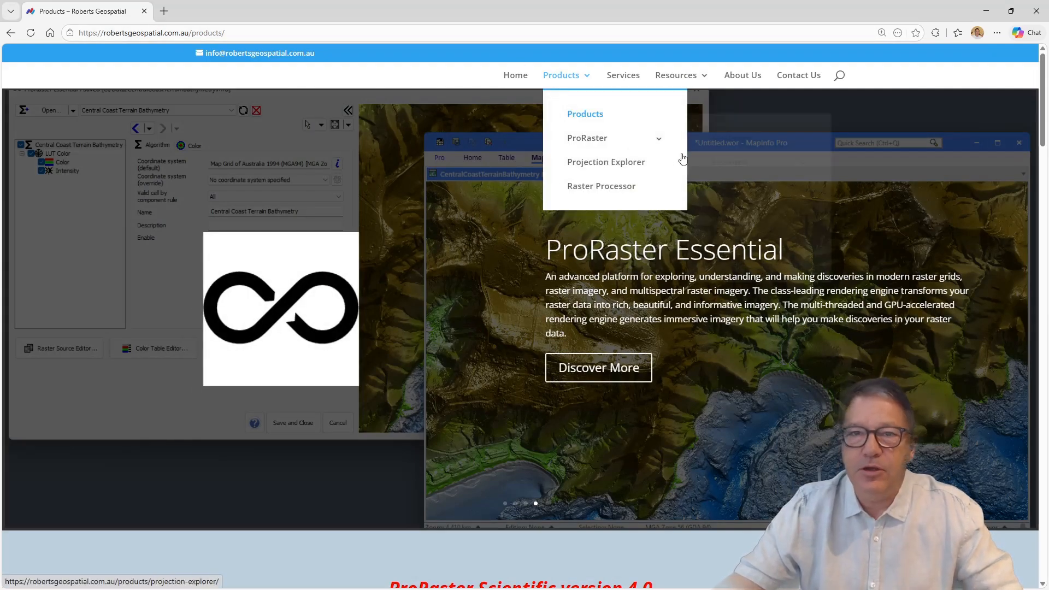
Step: Open the Data page among the Roberts Geospatial website's resources and look through it
mouse_move(702, 82)
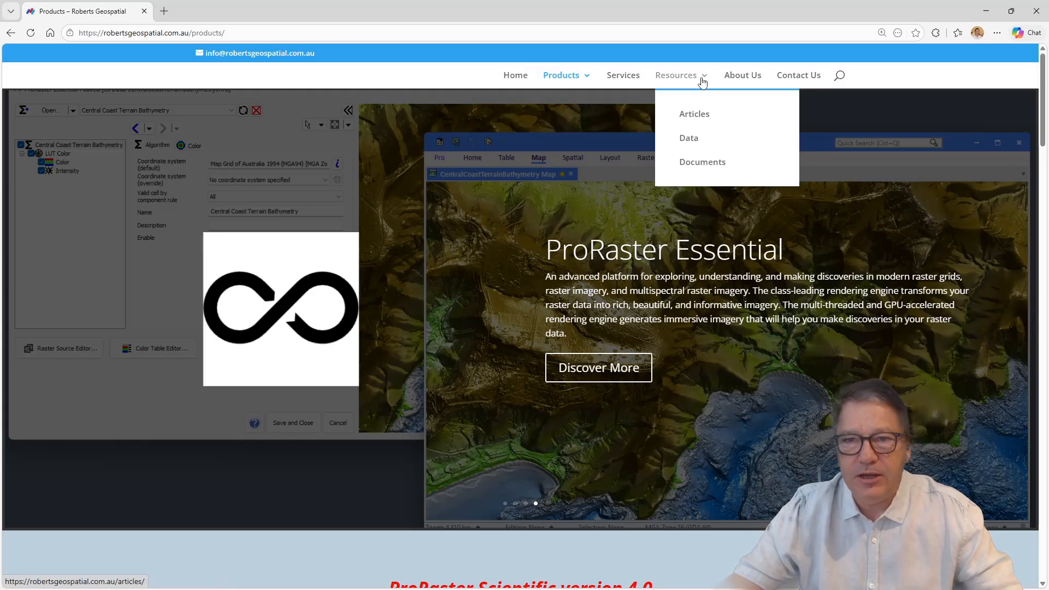
left_click(693, 141)
scroll(842, 251, "down", 3)
scroll(841, 256, "down", 12)
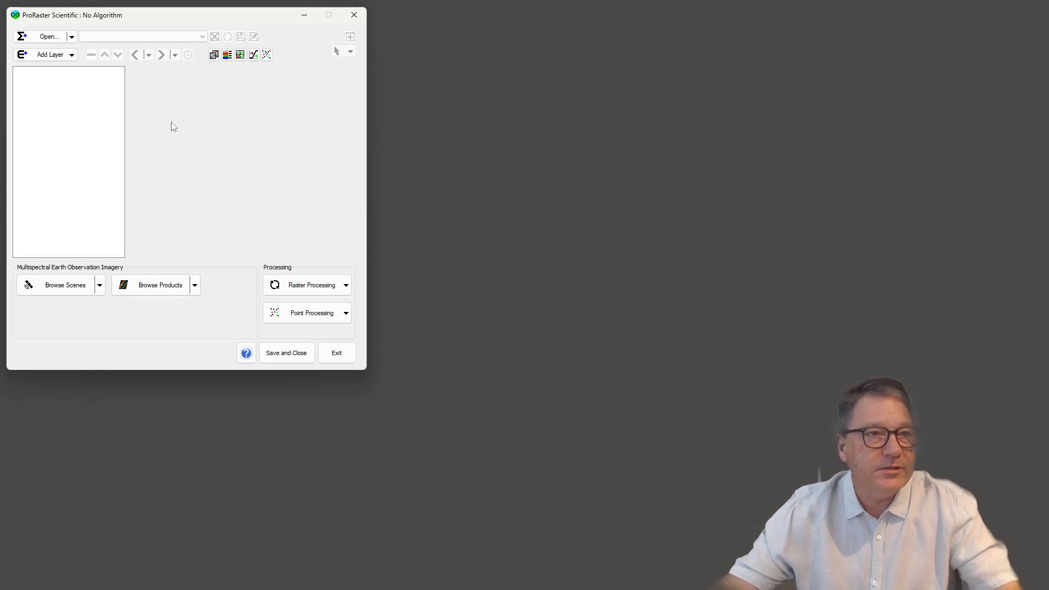
Step: In ProRaster Scientific, create a new algorithm from the GEBCO raster source
left_click(71, 37)
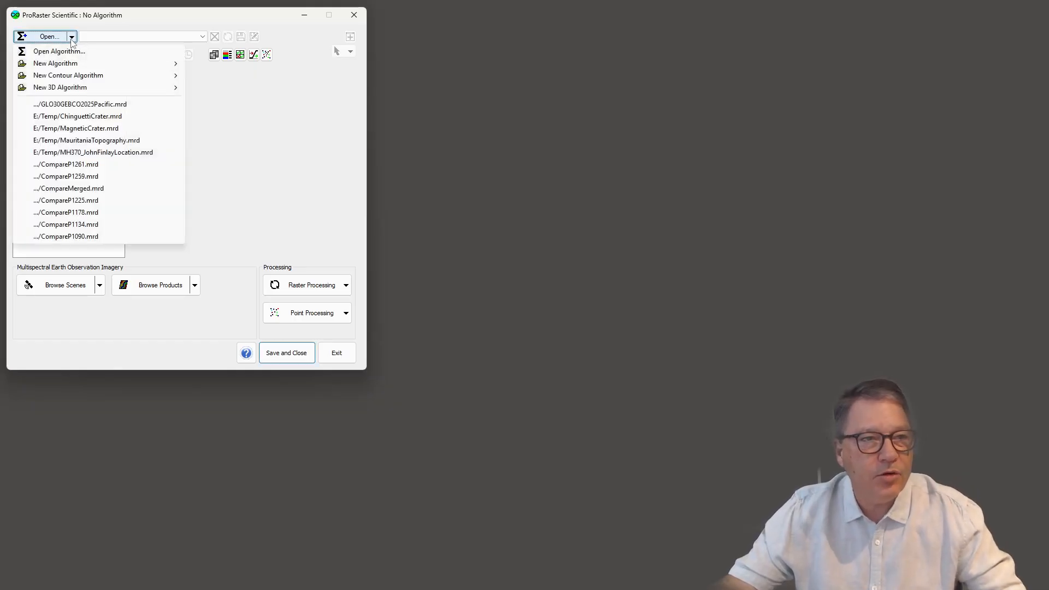
mouse_move(85, 63)
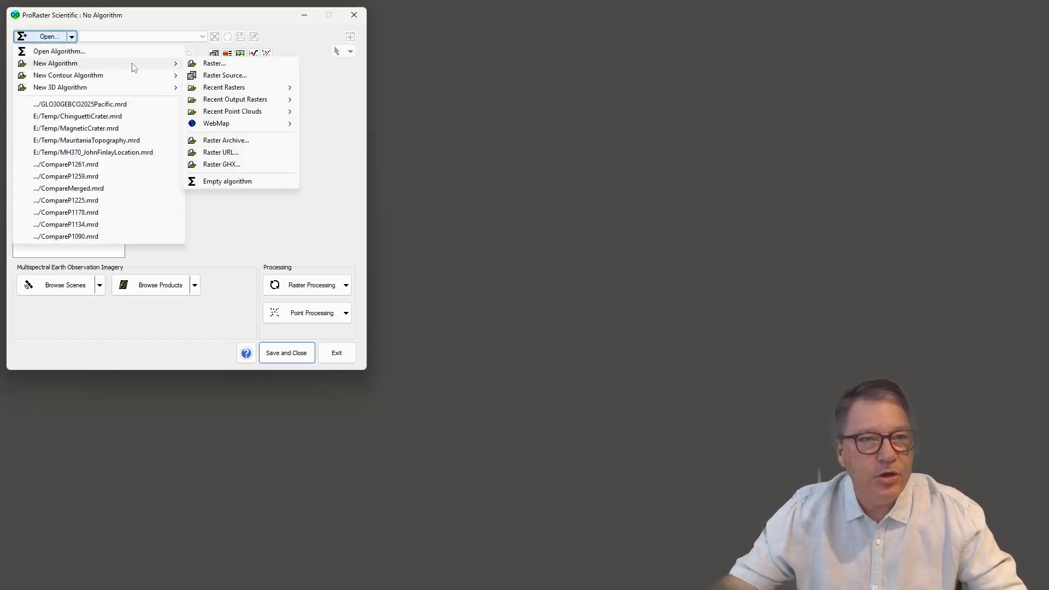
left_click(235, 75)
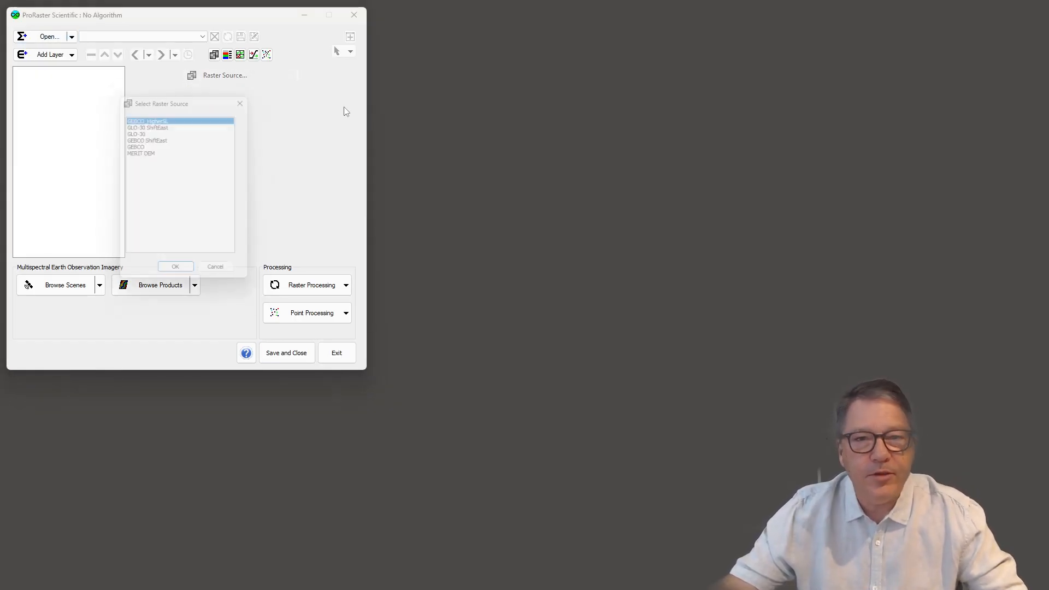
double_click(132, 144)
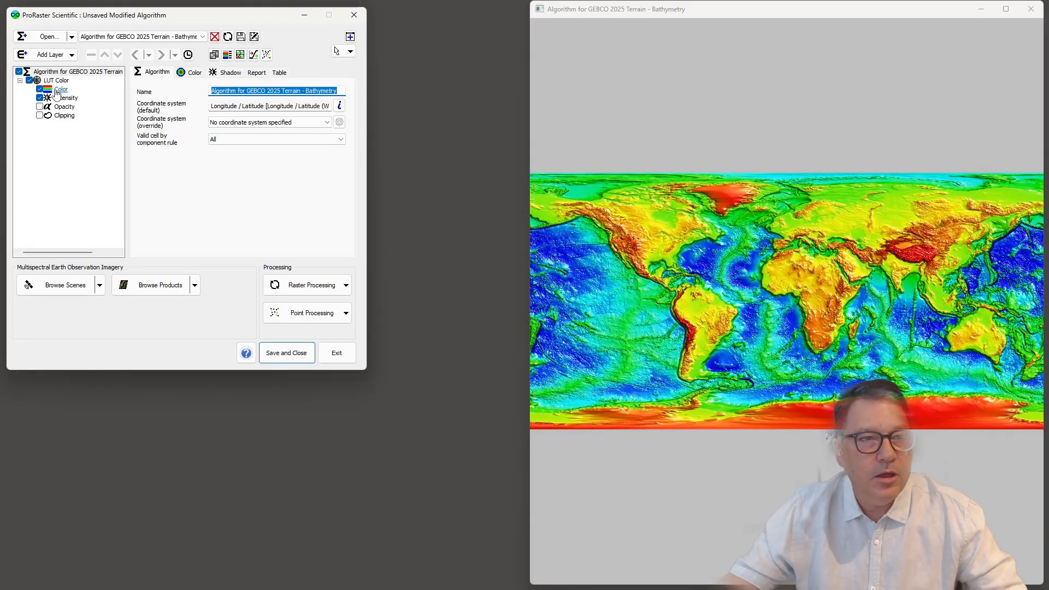
Step: Set the LUT Color layer's Color component to the atlas system color map
left_click(62, 90)
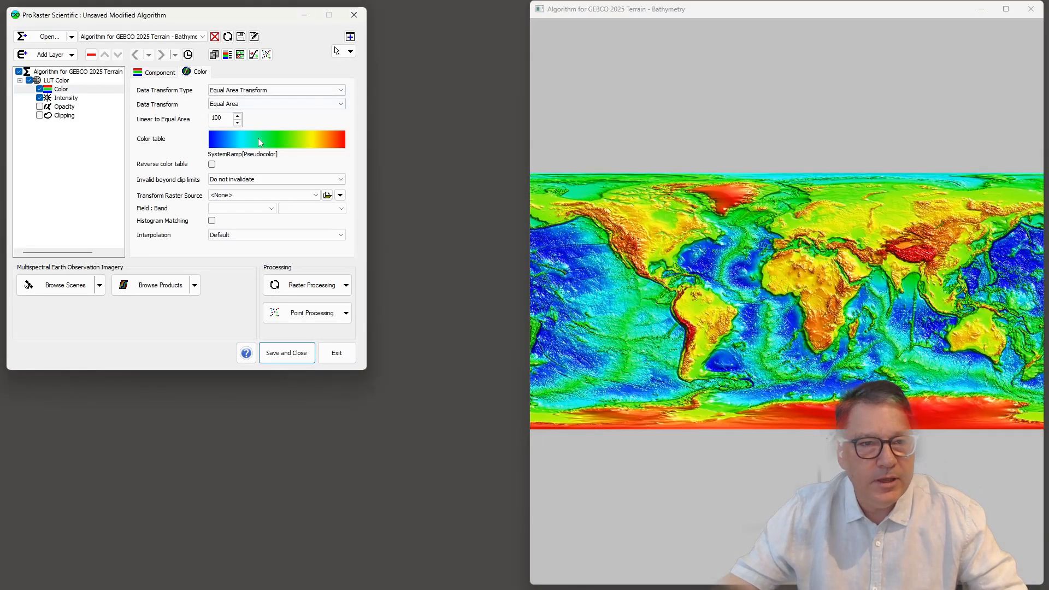
left_click(258, 139)
left_click(323, 139)
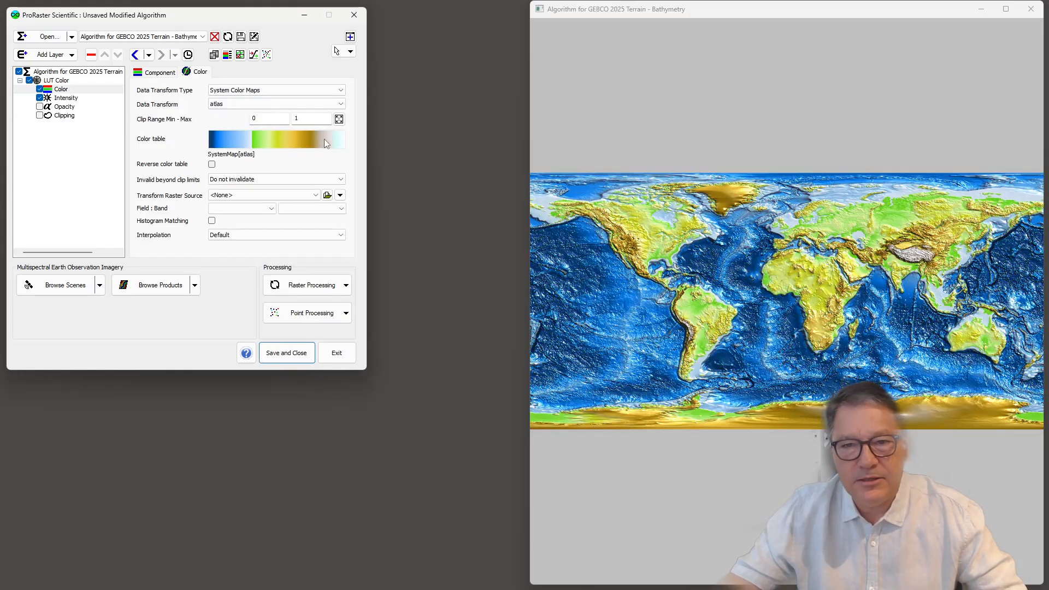
Step: Maximize the GEBCO map window and examine the ocean floor west of Australia up close
left_click_drag(530, 1, 274, 75)
left_click_drag(630, 84, 558, 54)
double_click(559, 53)
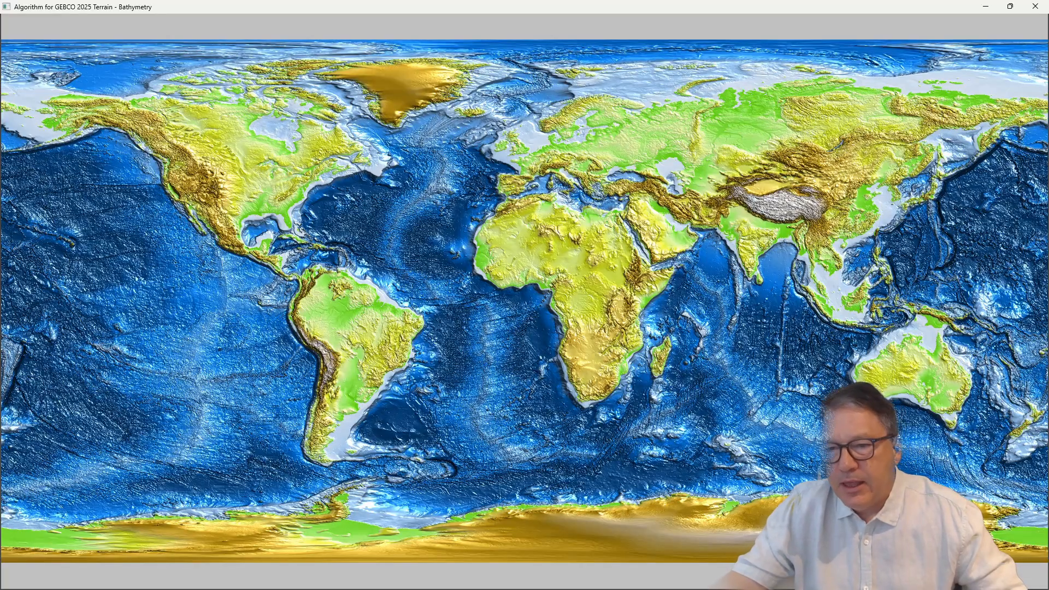
scroll(883, 384, "up", 3)
scroll(882, 379, "up", 3)
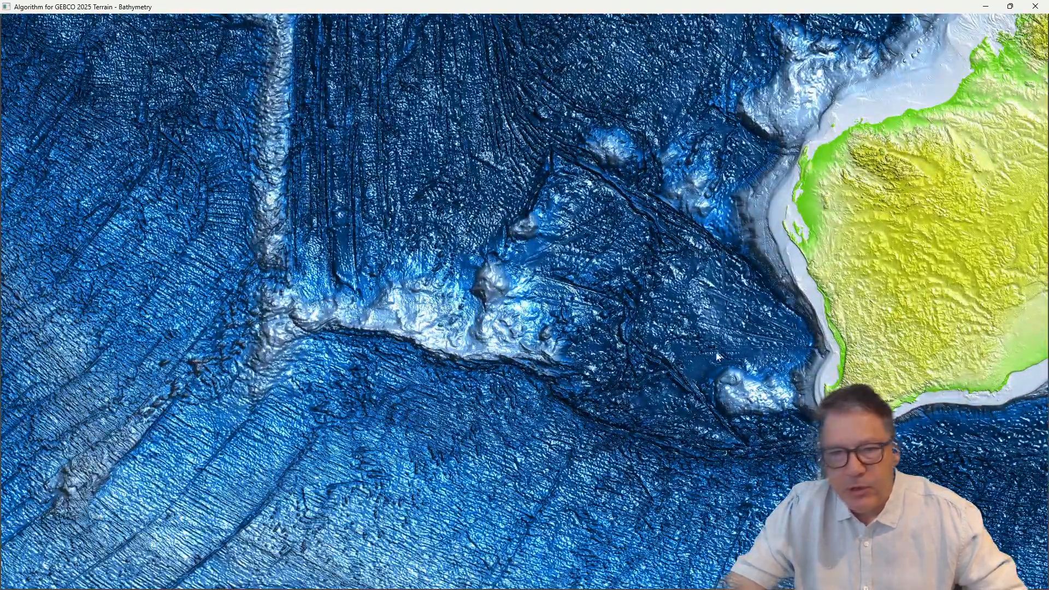
scroll(781, 325, "down", 3)
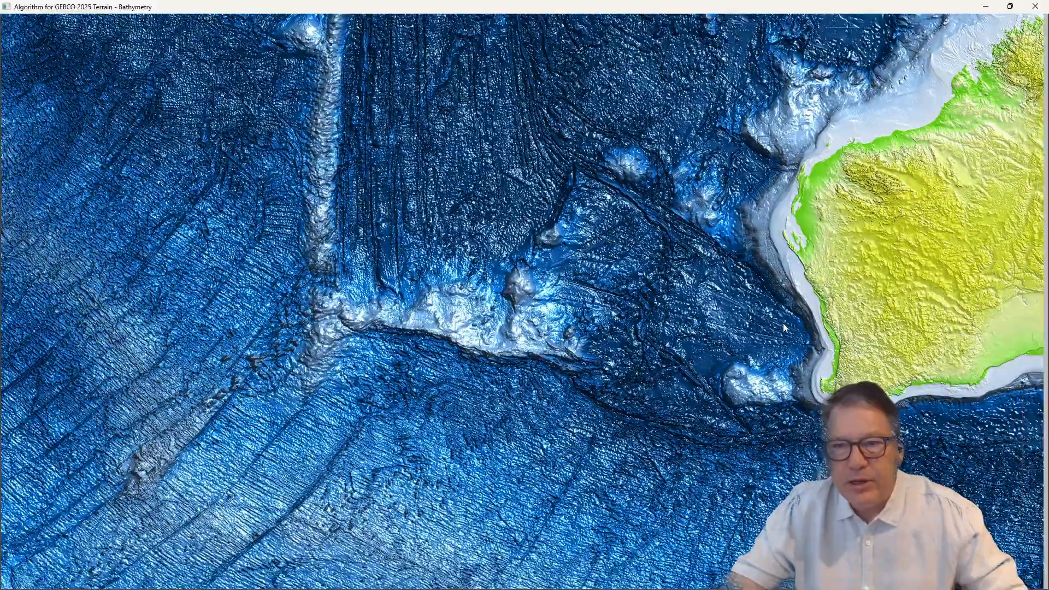
scroll(780, 326, "down", 4)
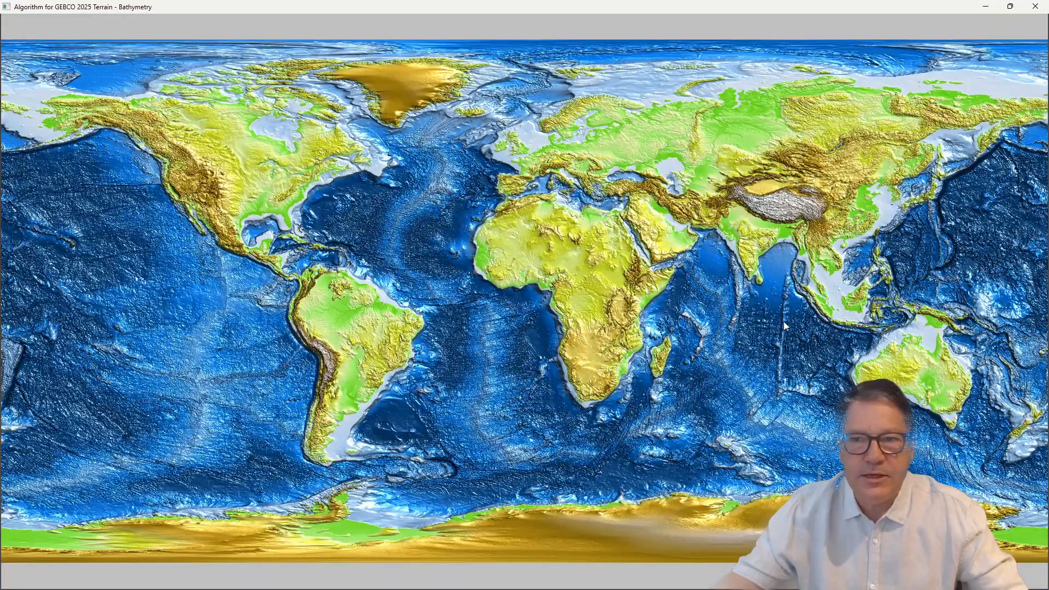
Step: Bring up the algorithm editor from the map and set the Color component's data conditioning to ChangeSeaLevel
right_click(618, 288)
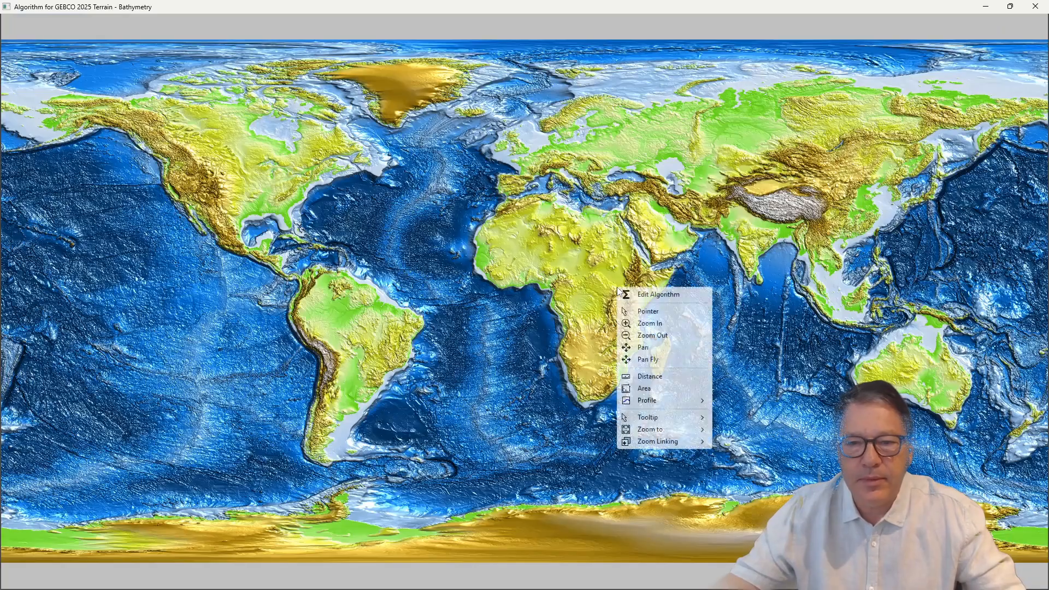
left_click(669, 298)
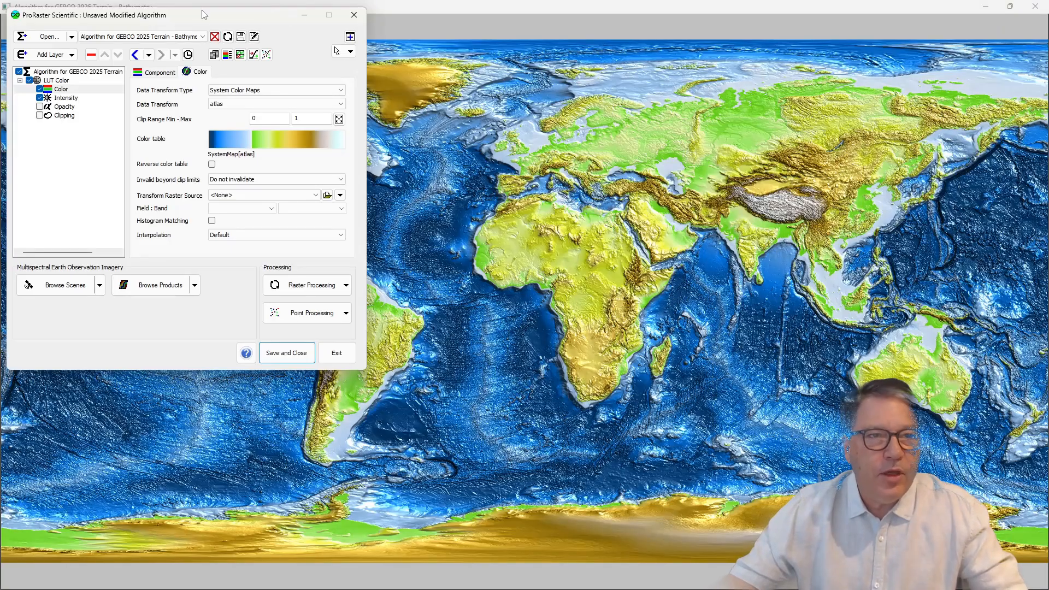
left_click_drag(200, 19, 227, 53)
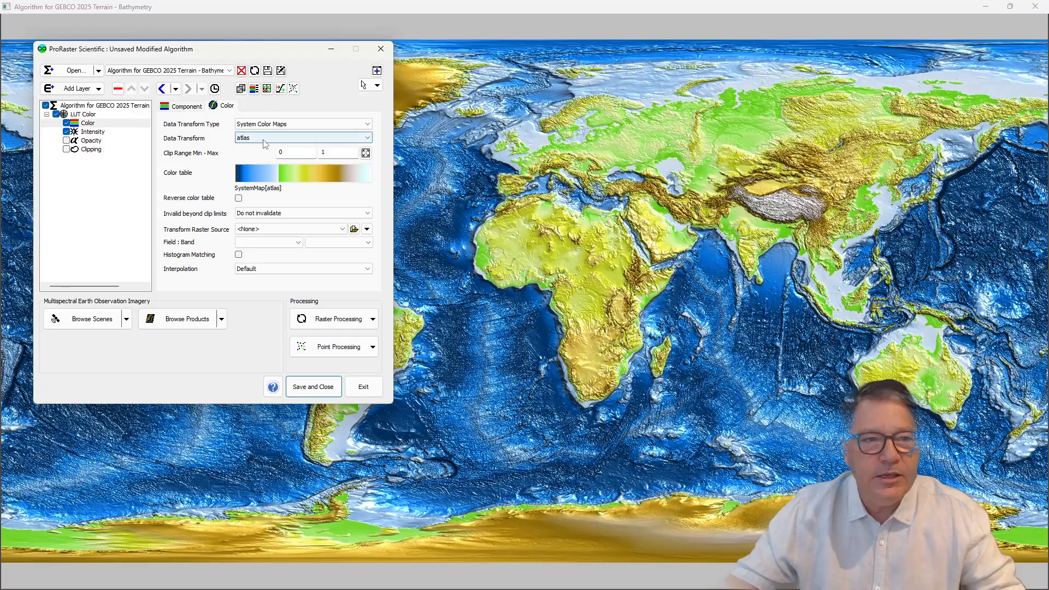
left_click(186, 106)
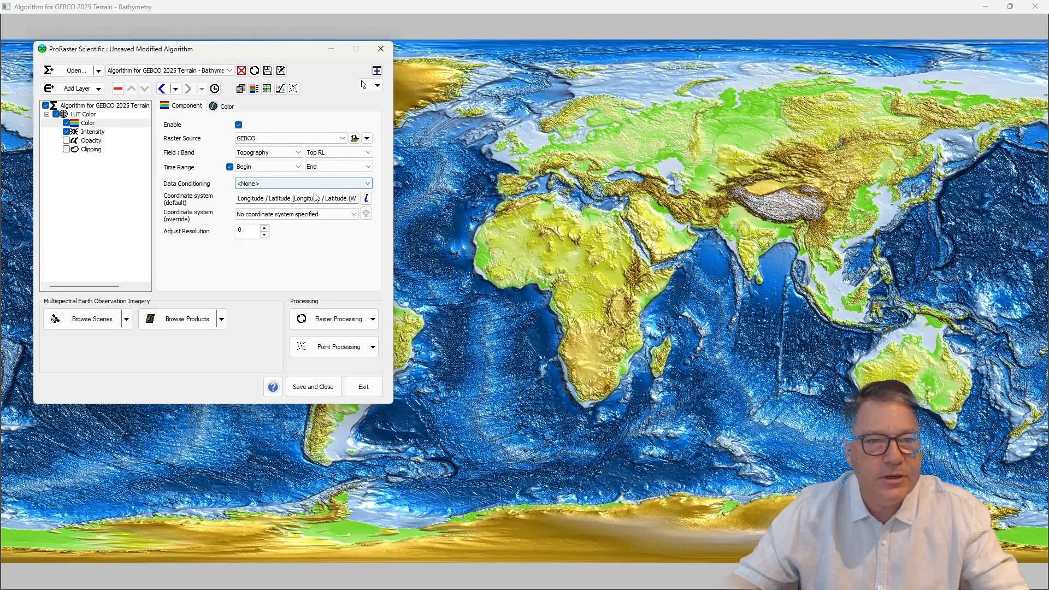
left_click(262, 184)
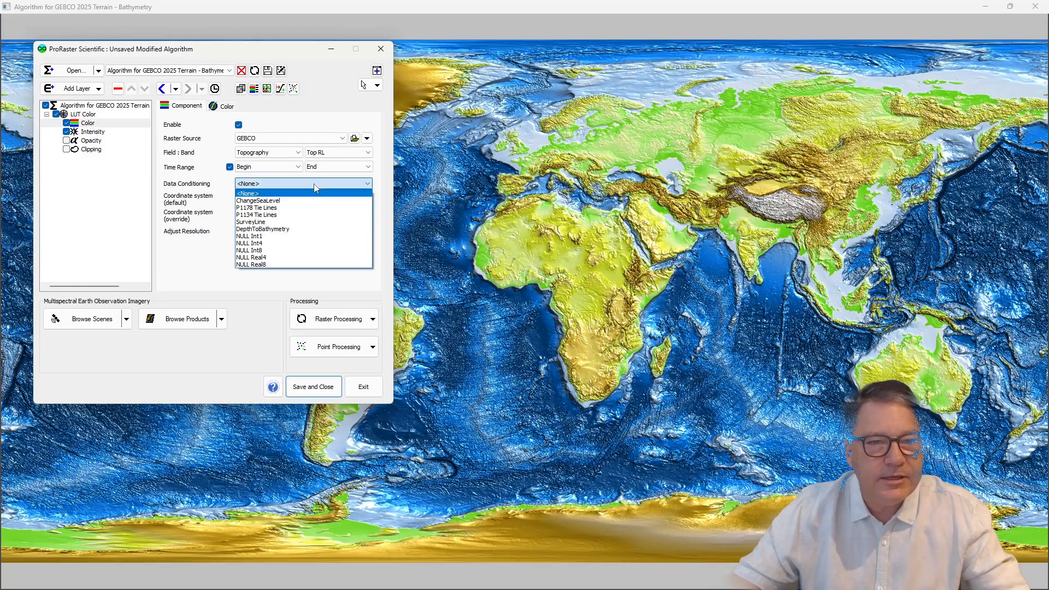
left_click(257, 201)
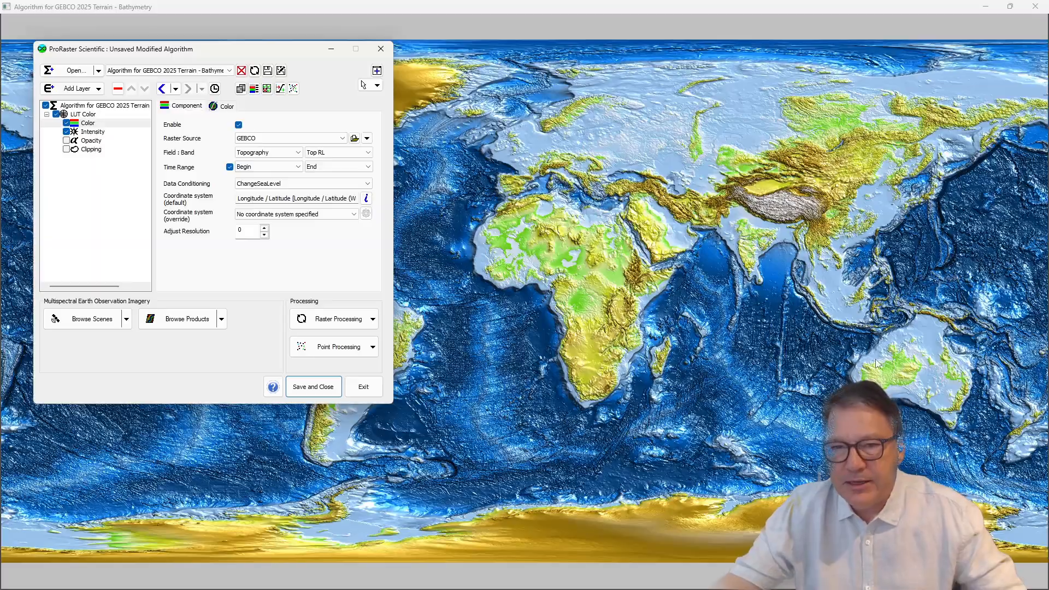
Step: Examine the effect of ChangeSeaLevel on Australia's coastline and on the world's other landmasses
left_click_drag(888, 377, 596, 310)
scroll(692, 336, "up", 5)
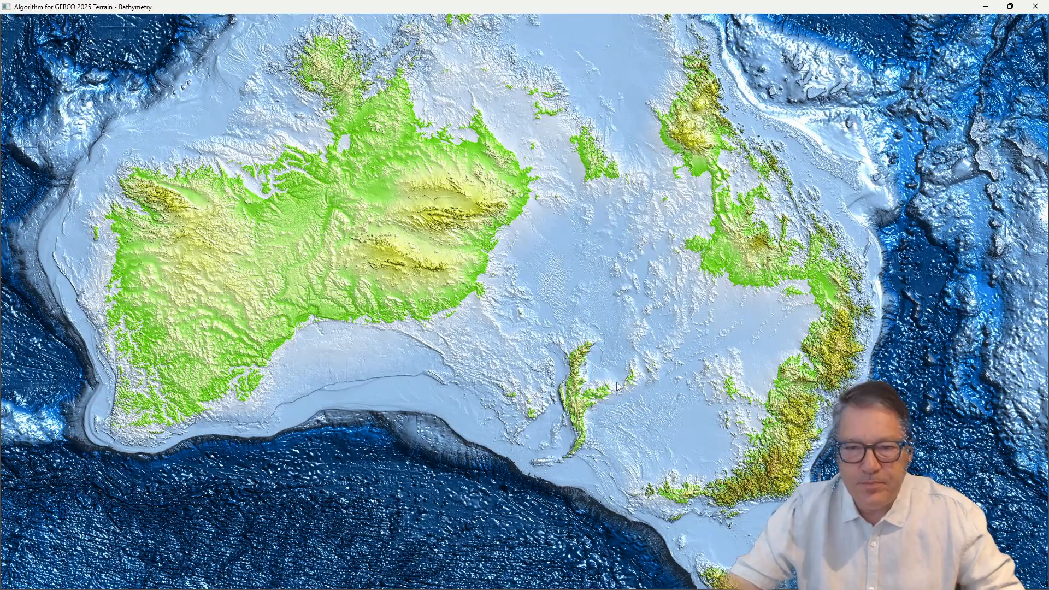
scroll(623, 383, "down", 1)
scroll(617, 382, "down", 3)
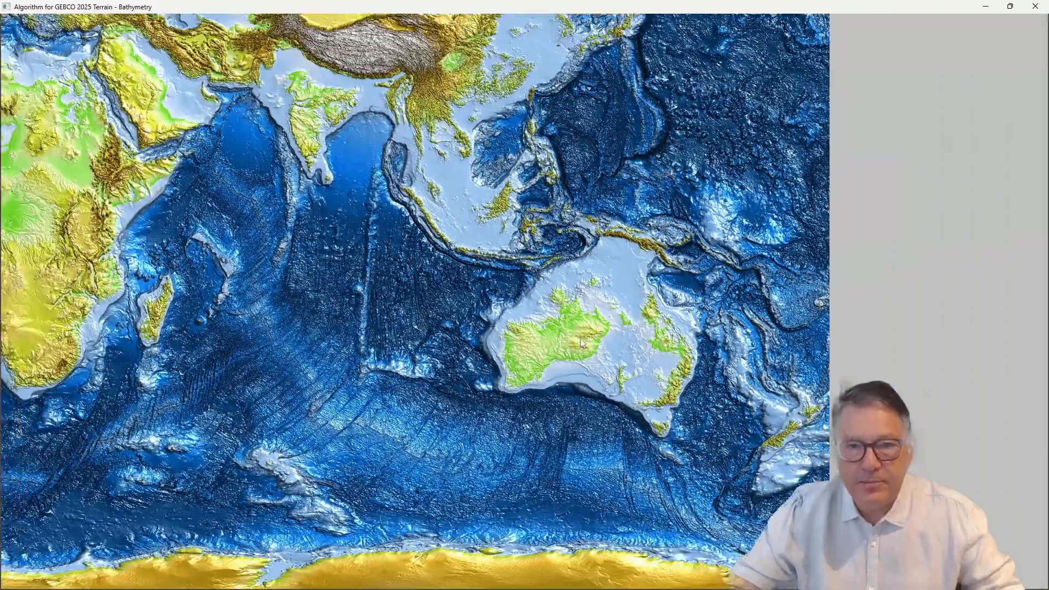
left_click_drag(569, 376, 758, 379)
scroll(756, 376, "down", 2)
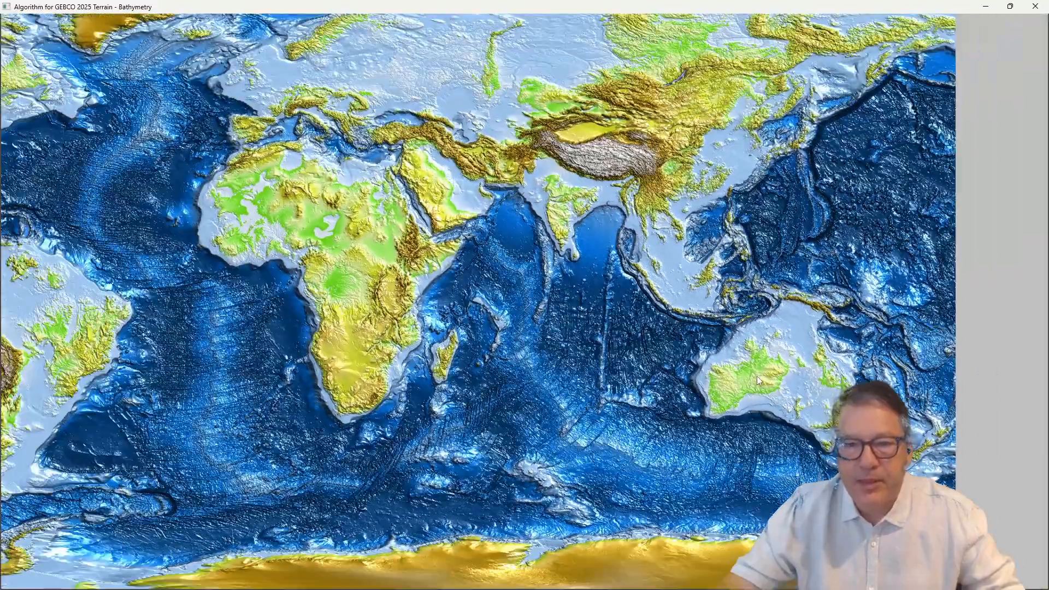
scroll(837, 388, "down", 1)
scroll(838, 389, "down", 1)
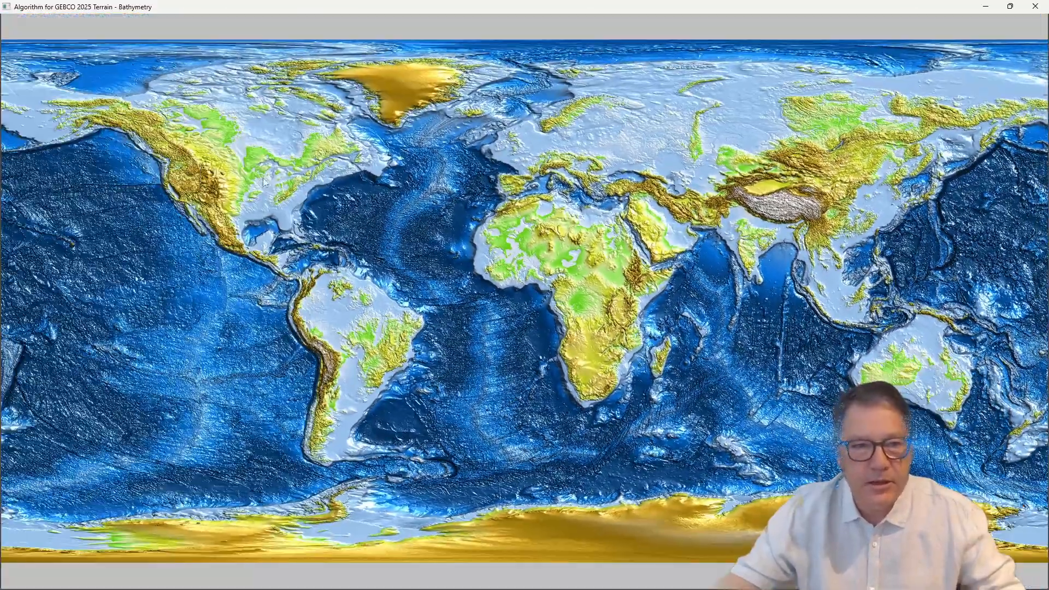
Step: Create a data conditioning filter named LowerSeaLevel300m with the transform Y = A.X + B enabled, A 1 and B 300
right_click(415, 249)
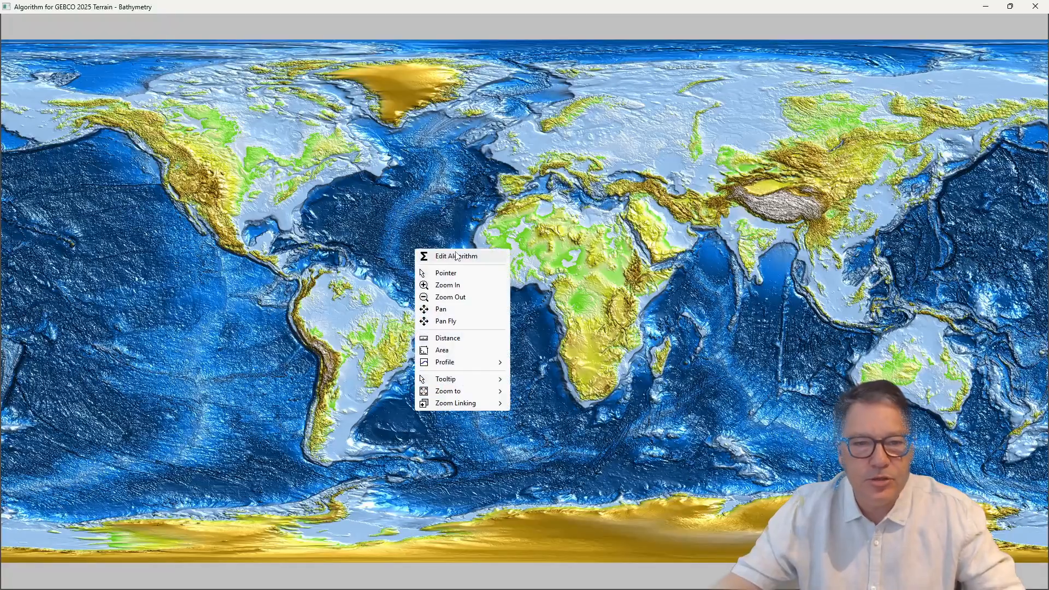
left_click(457, 256)
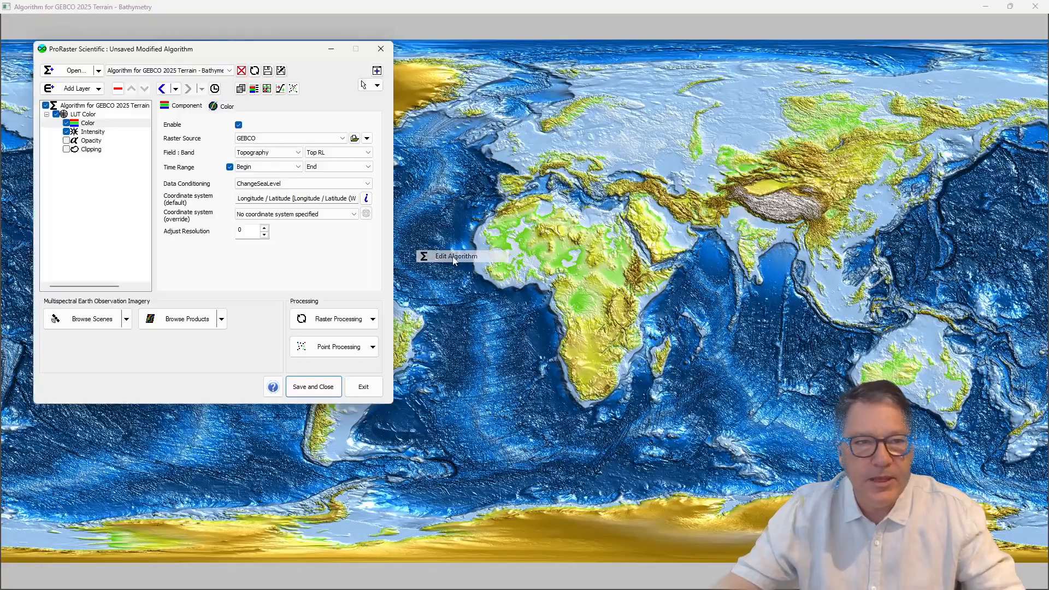
left_click(268, 90)
left_click_drag(229, 63, 560, 127)
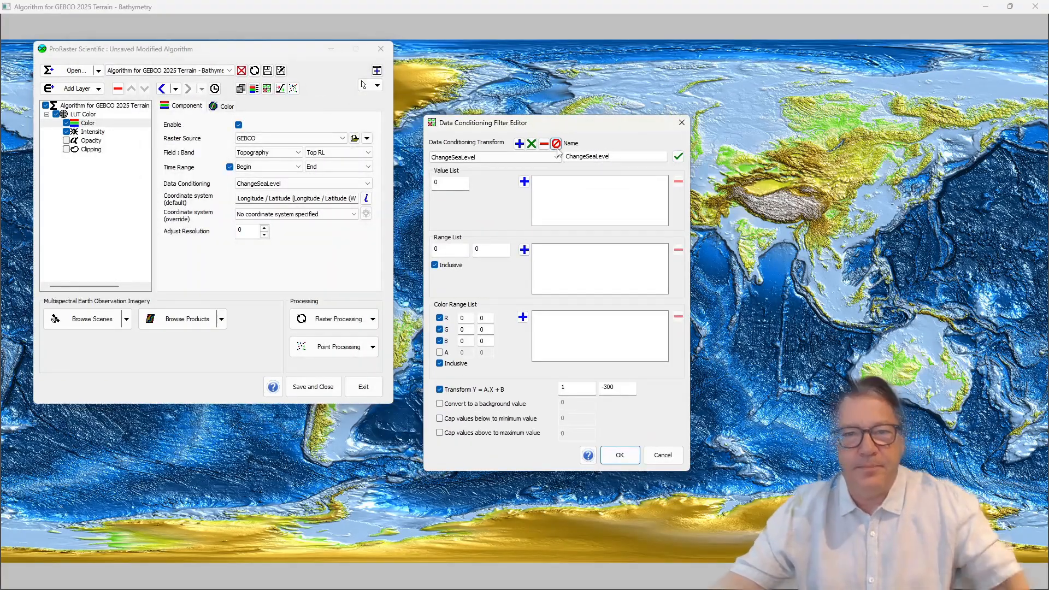
left_click(519, 144)
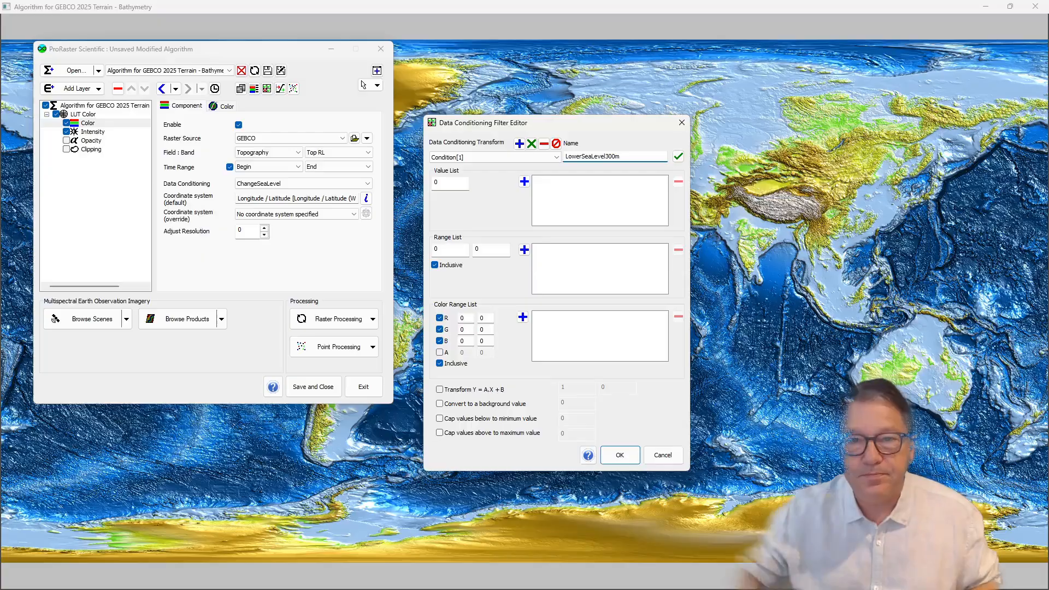
left_click(679, 157)
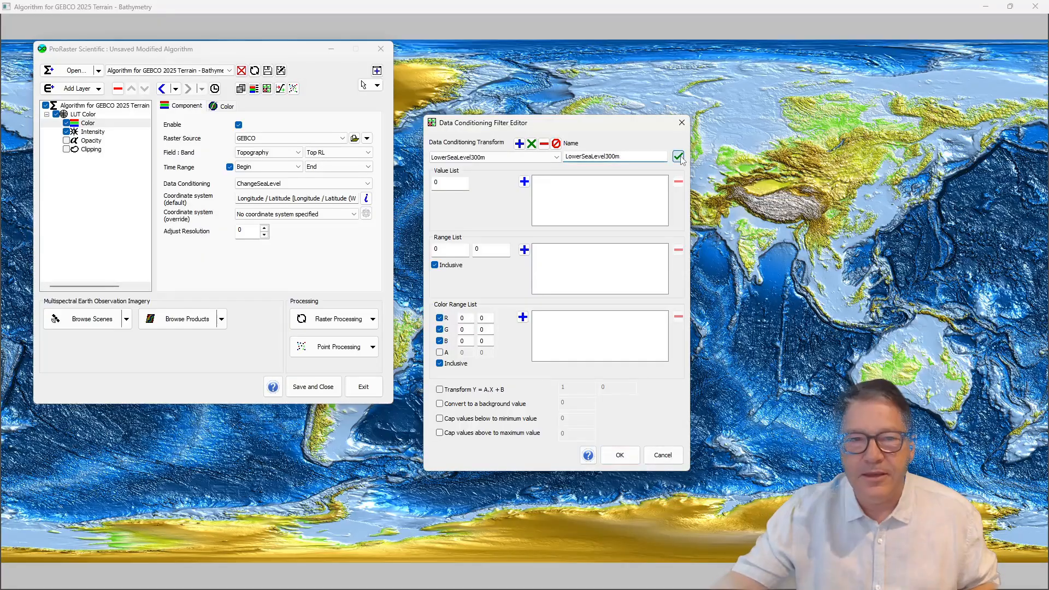
left_click(448, 390)
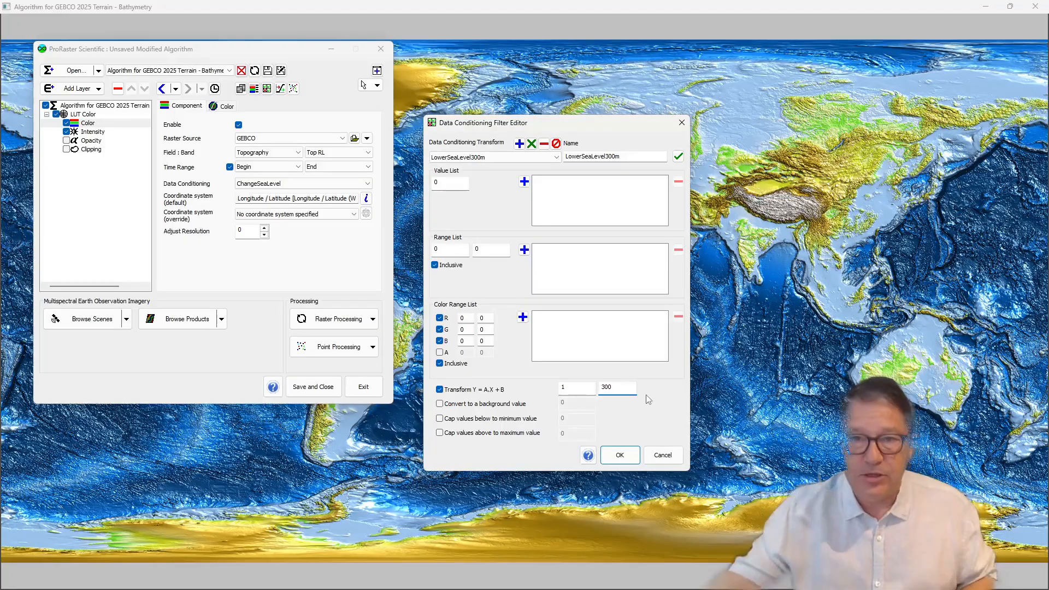
left_click(620, 455)
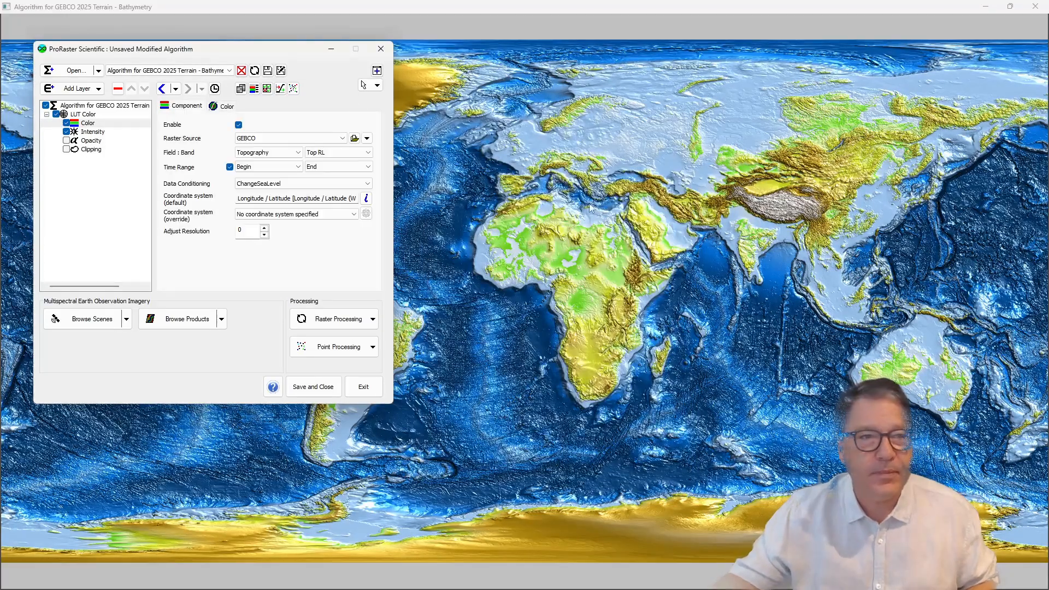
Step: Apply the LowerSeaLevel300m data conditioning to the Color component and view the Indian Ocean coastlines
left_click(291, 183)
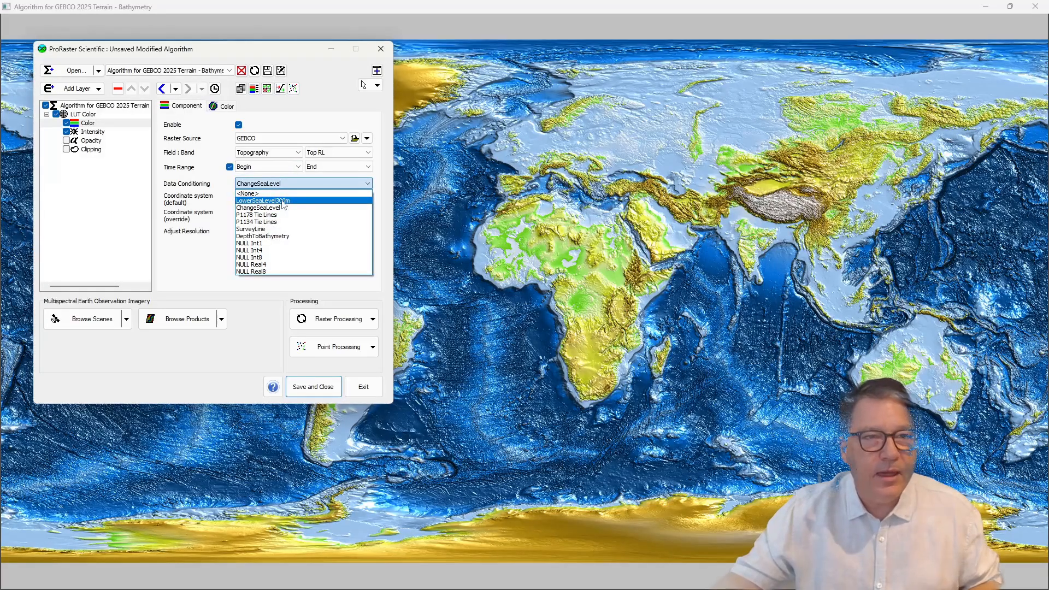
left_click(283, 201)
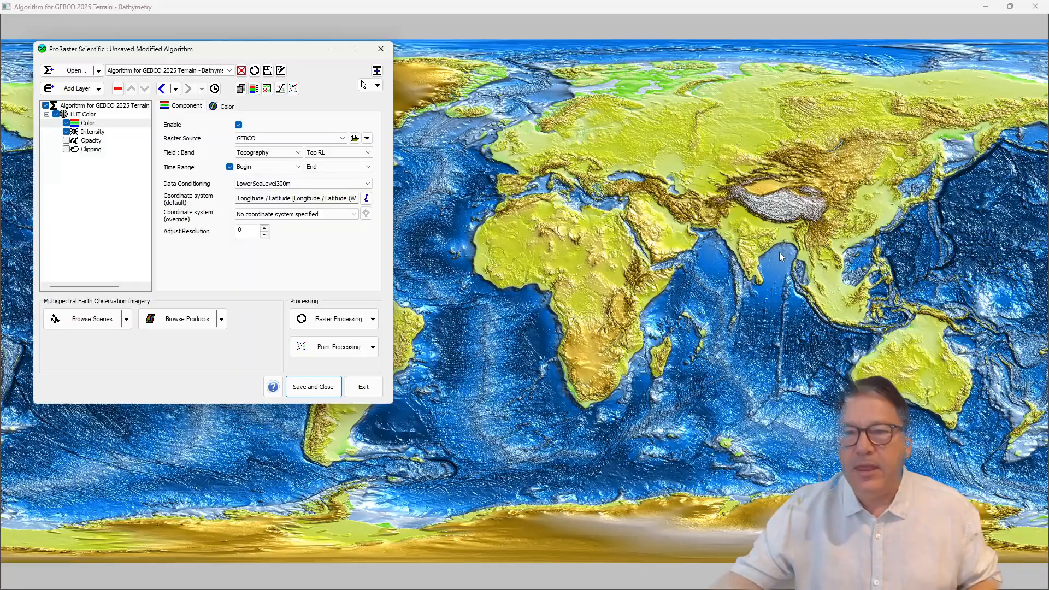
scroll(857, 322, "up", 2)
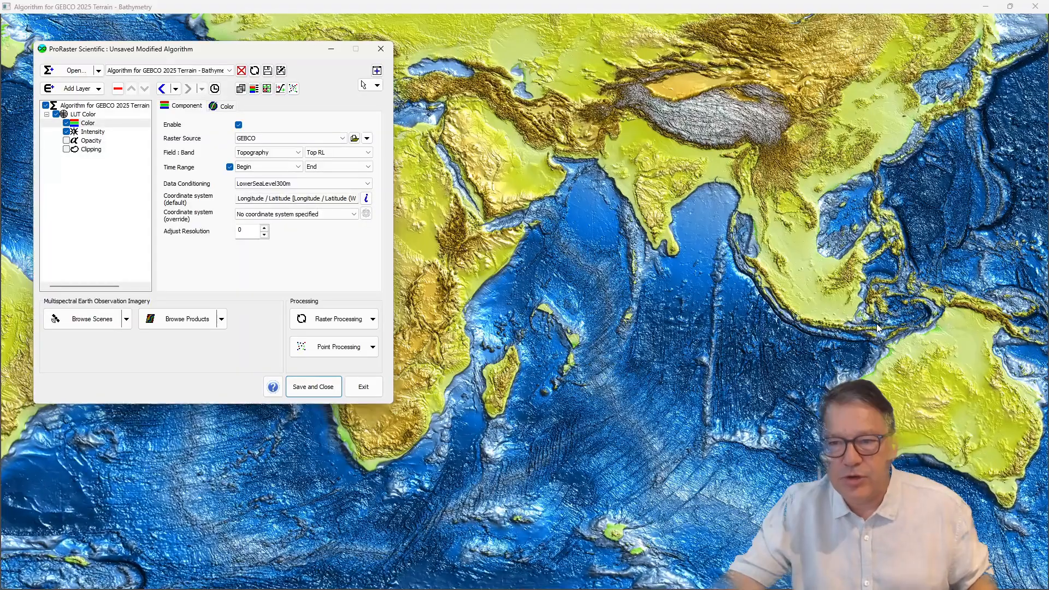
Step: Examine the lowered-sea-level coastlines around Australia, New Guinea, Indonesia and India at closer range
left_click_drag(829, 299, 569, 260)
scroll(717, 314, "up", 1)
scroll(717, 313, "up", 1)
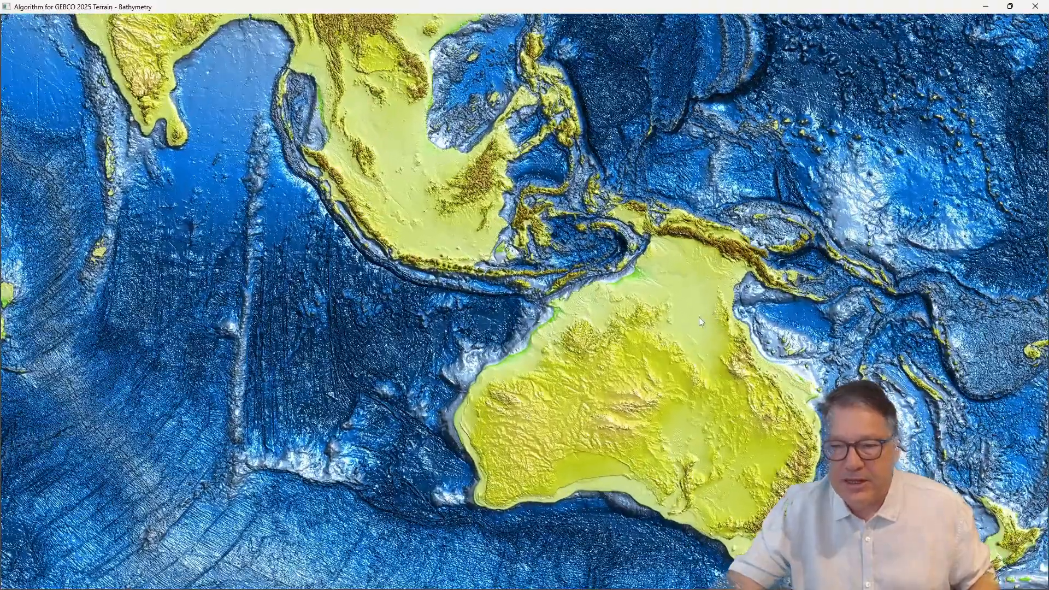
left_click_drag(689, 307, 769, 364)
scroll(743, 346, "up", 1)
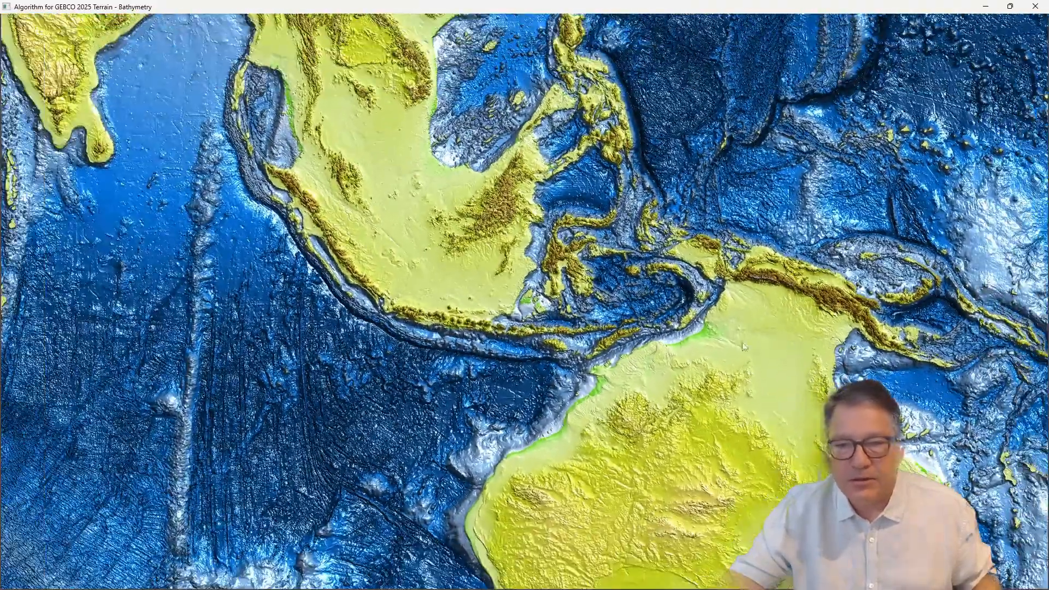
left_click_drag(375, 118, 631, 322)
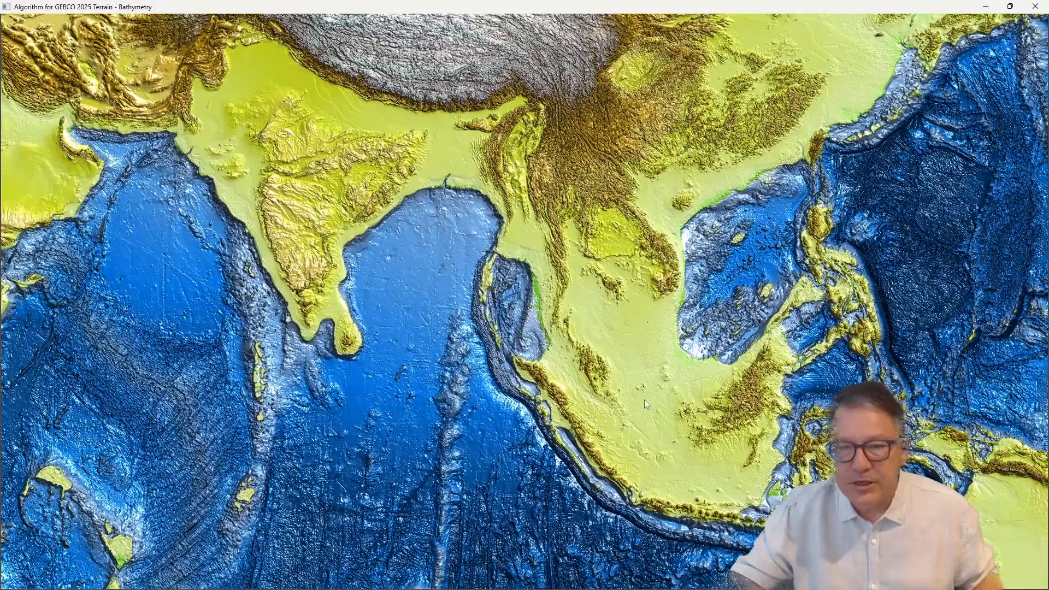
scroll(655, 376, "down", 1)
scroll(325, 263, "down", 3)
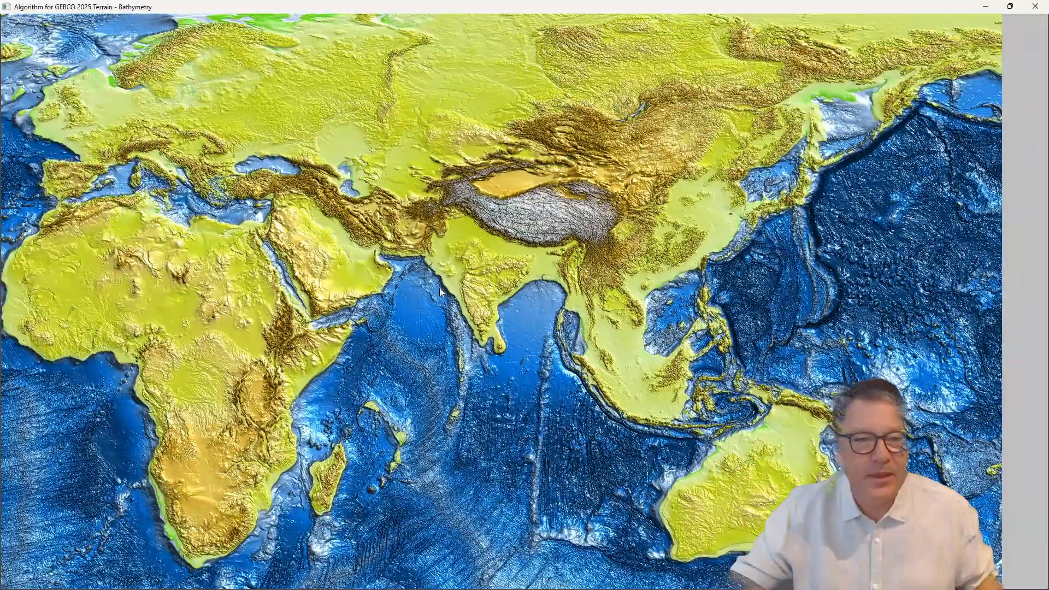
Step: Examine the lowered-sea-level coastline of the British Isles and western Europe, ending with the whole world in view
left_click_drag(199, 168, 586, 242)
scroll(511, 218, "up", 6)
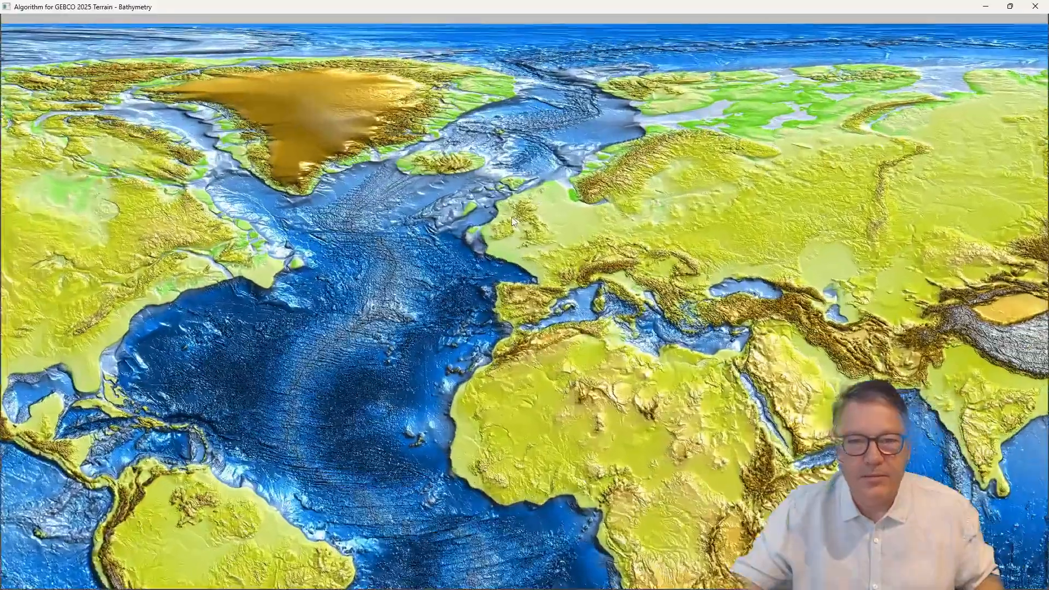
scroll(549, 229, "up", 2)
left_click_drag(643, 284, 511, 293)
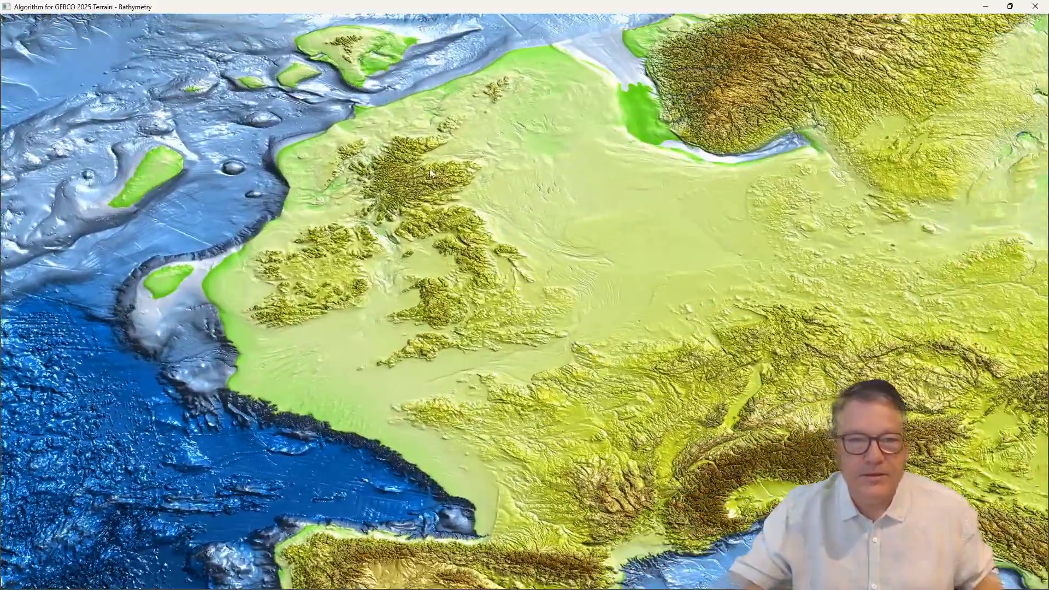
scroll(566, 270, "down", 6)
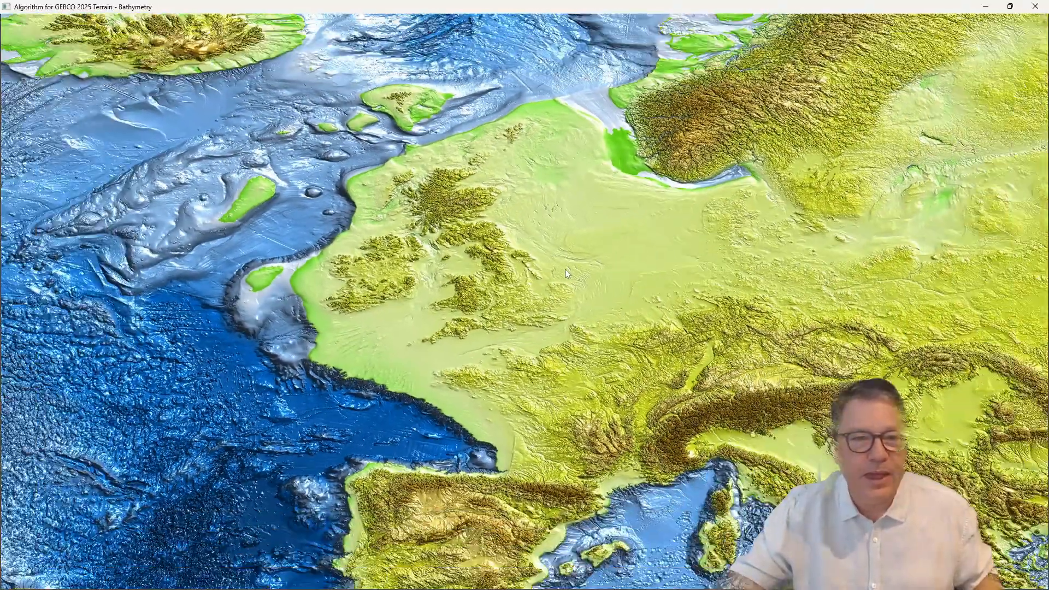
scroll(565, 273, "down", 6)
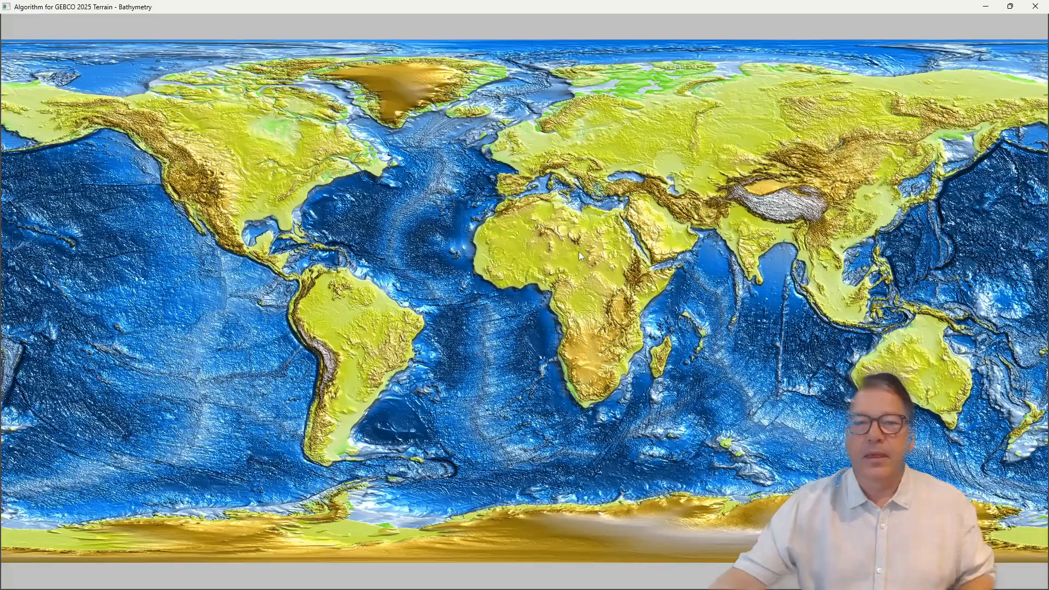
Step: Bring up the algorithm editor and inspect the atlas table among the System Color Maps, leaving the color tables unchanged
right_click(579, 253)
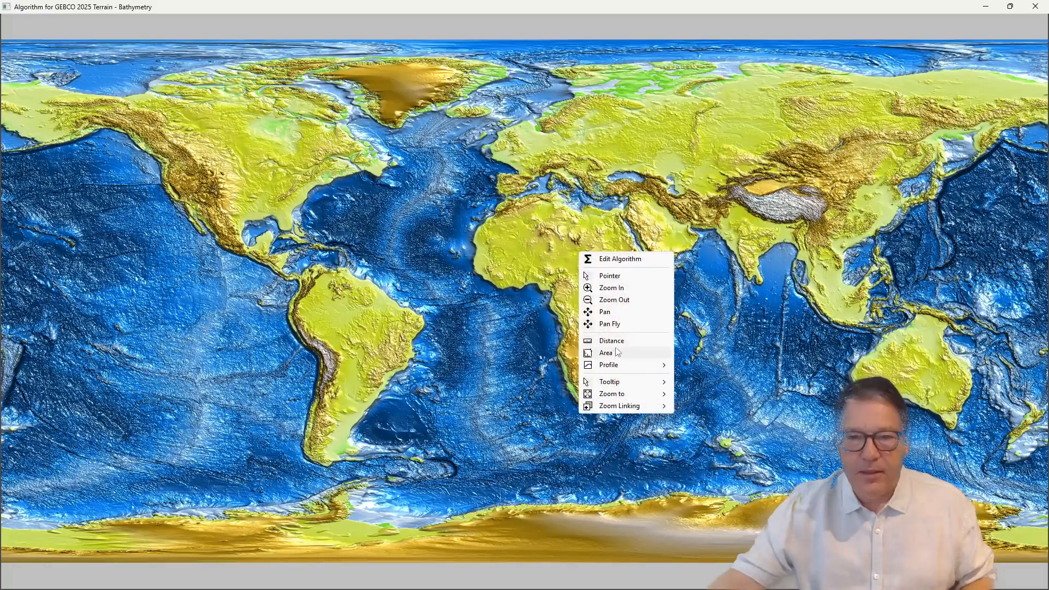
left_click(616, 258)
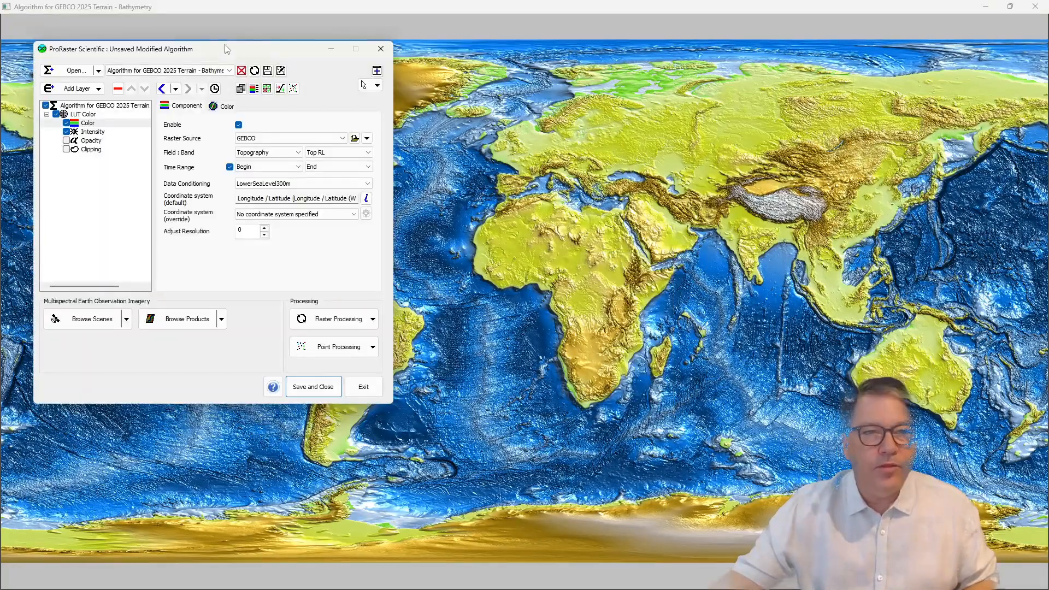
left_click_drag(226, 49, 341, 105)
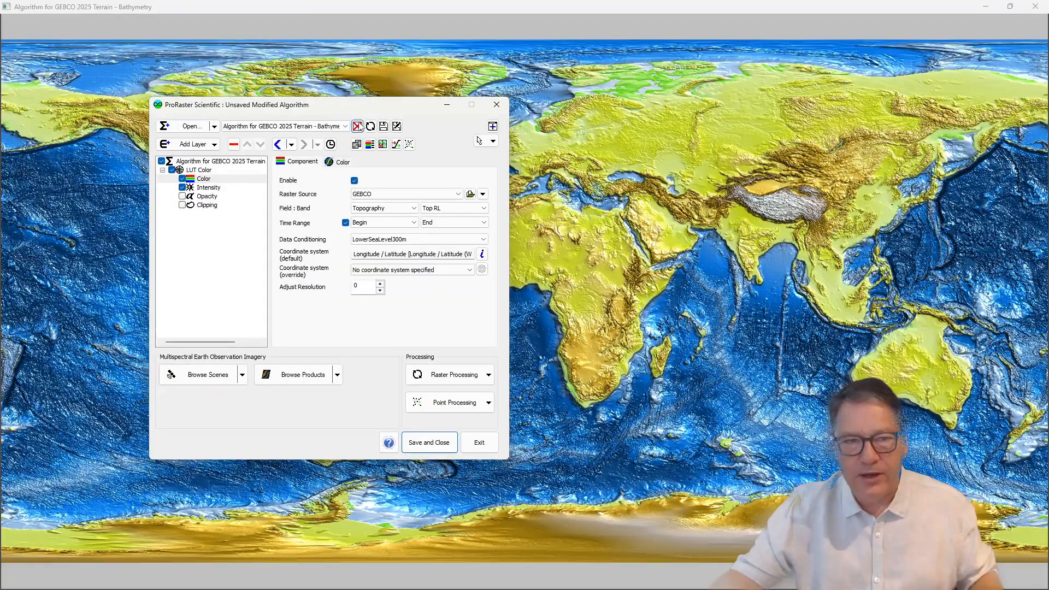
left_click(369, 144)
left_click_drag(319, 165, 561, 157)
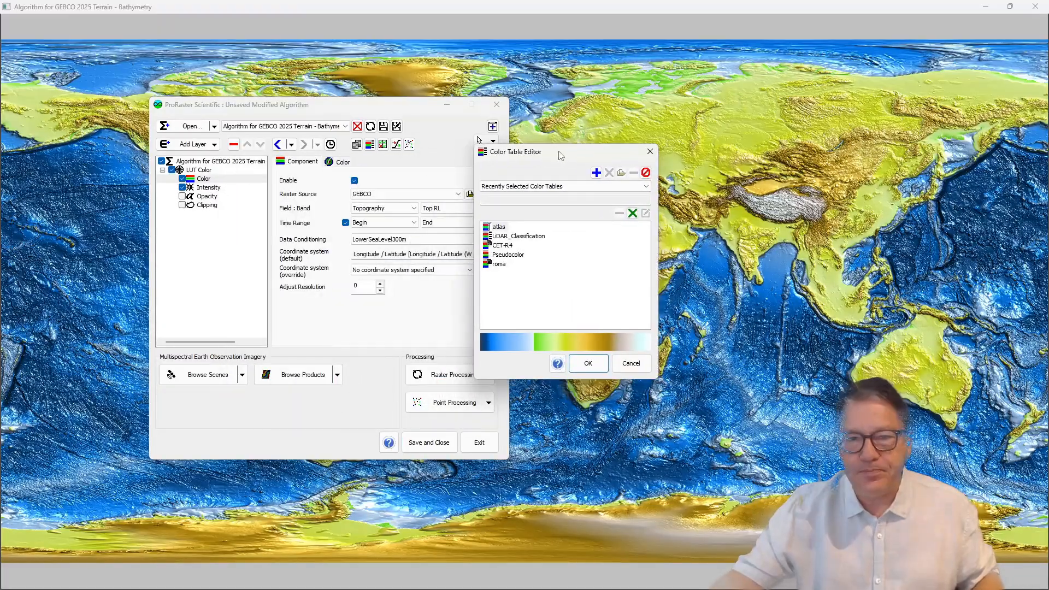
left_click(541, 186)
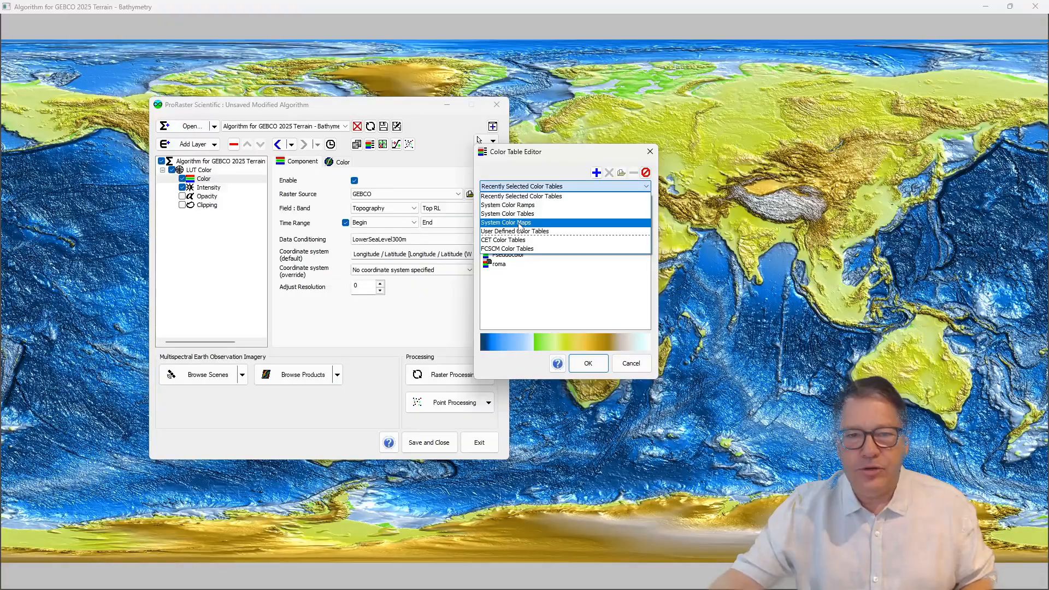
left_click(518, 223)
left_click(504, 236)
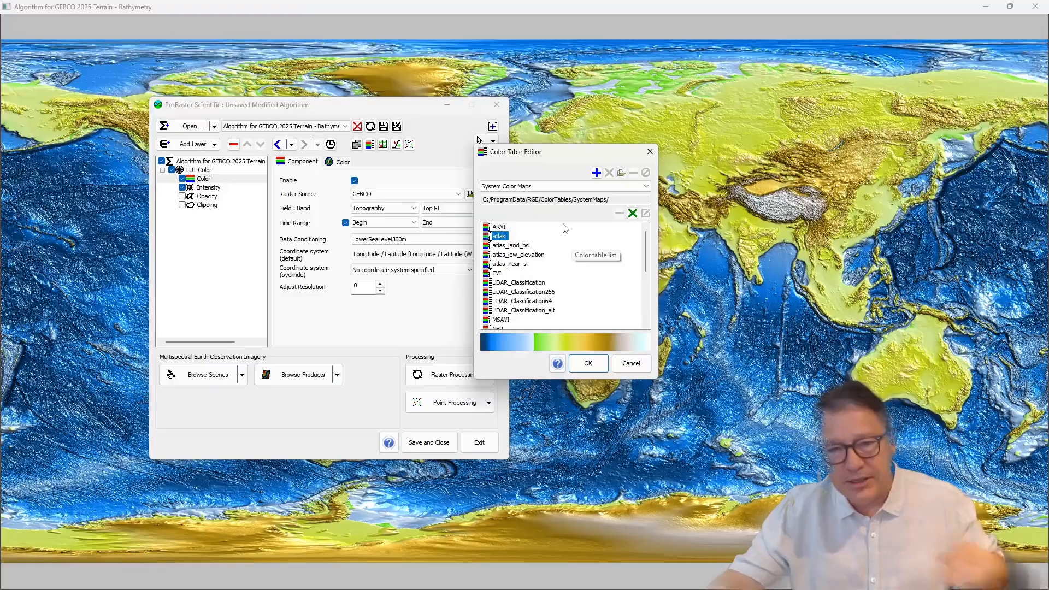
left_click_drag(561, 157, 497, 151)
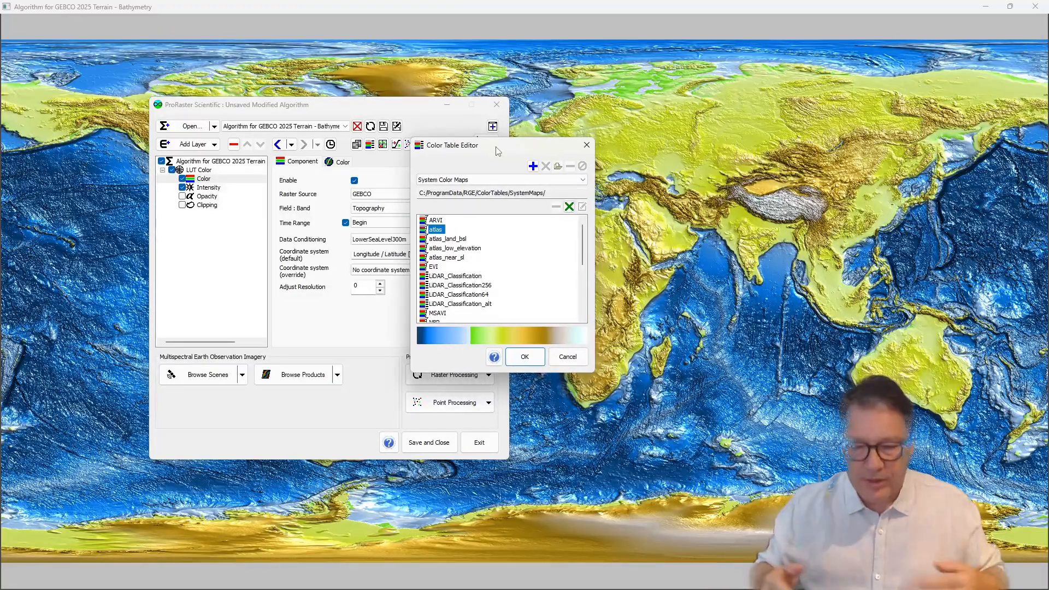
left_click(587, 145)
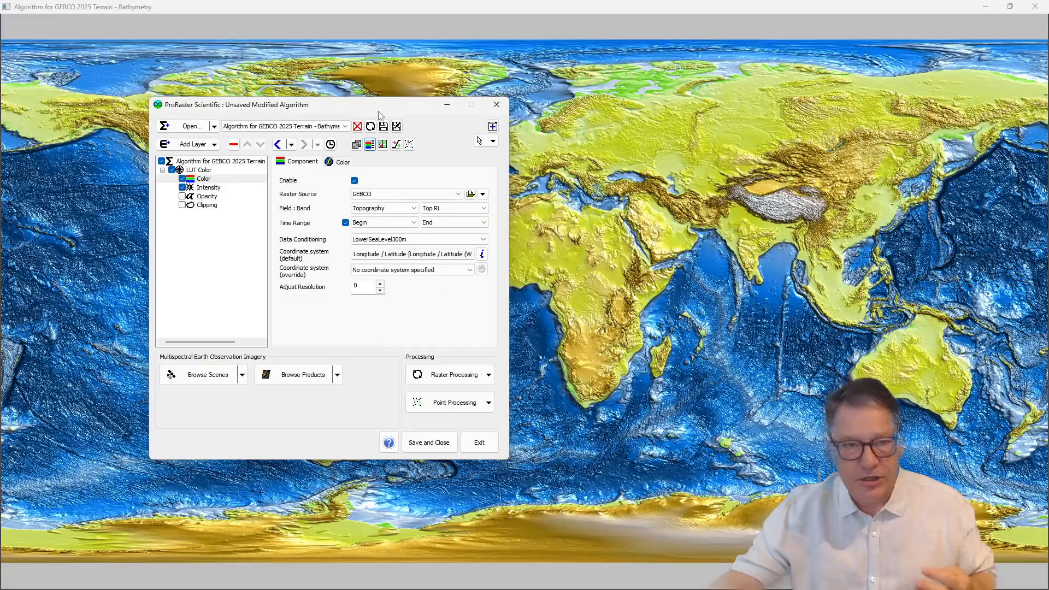
Step: Set the Color component's data conditioning to <None>
left_click_drag(382, 112, 339, 93)
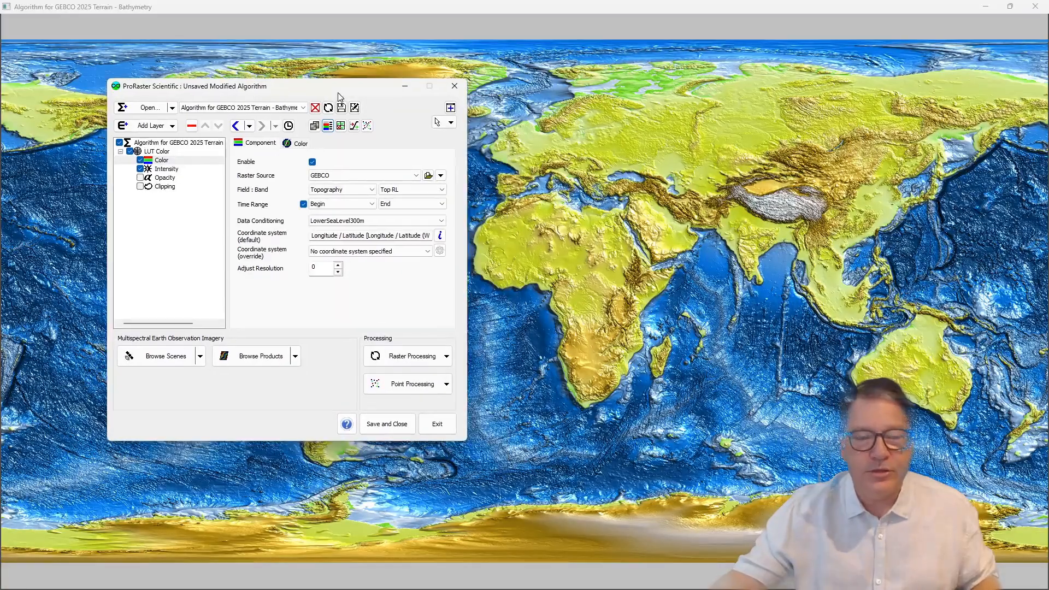
left_click(163, 161)
left_click(405, 220)
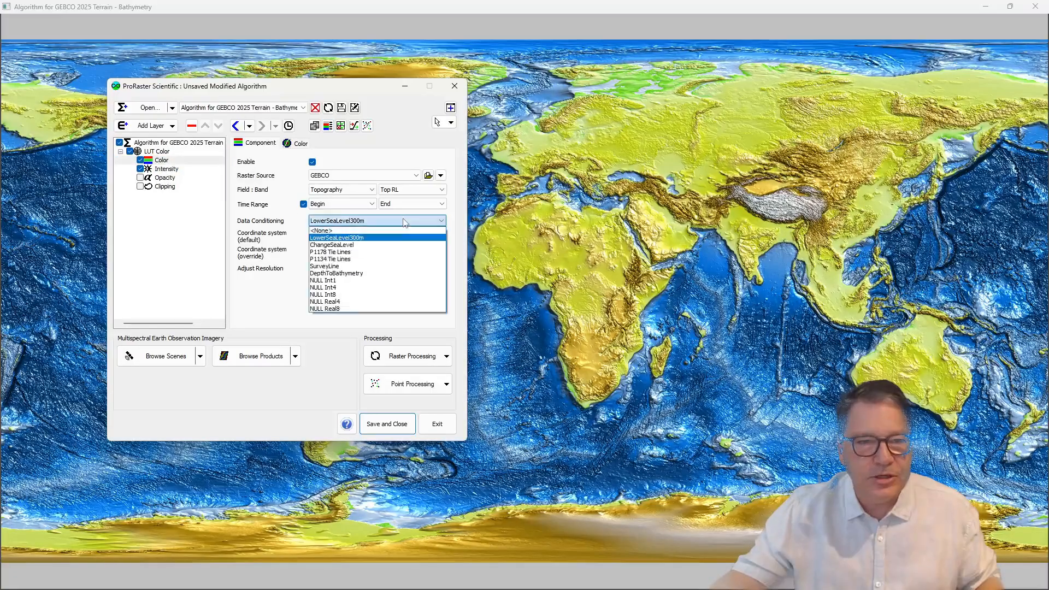
left_click(350, 231)
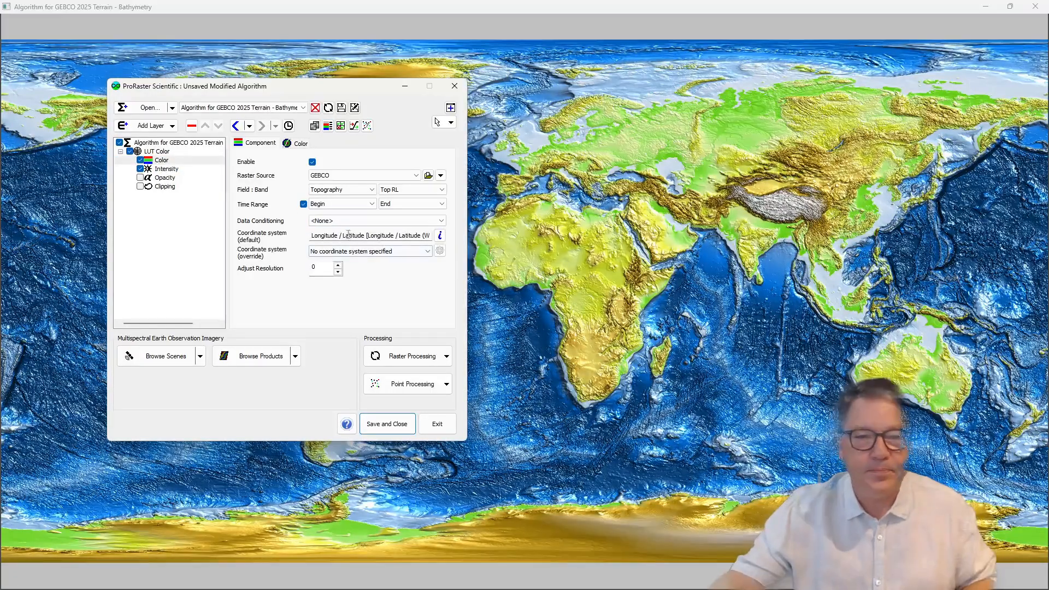
Step: Set up a raster Calculator operation using GEBCO's Topography field and Top RL band as source, with the expression A00+300
left_click(445, 358)
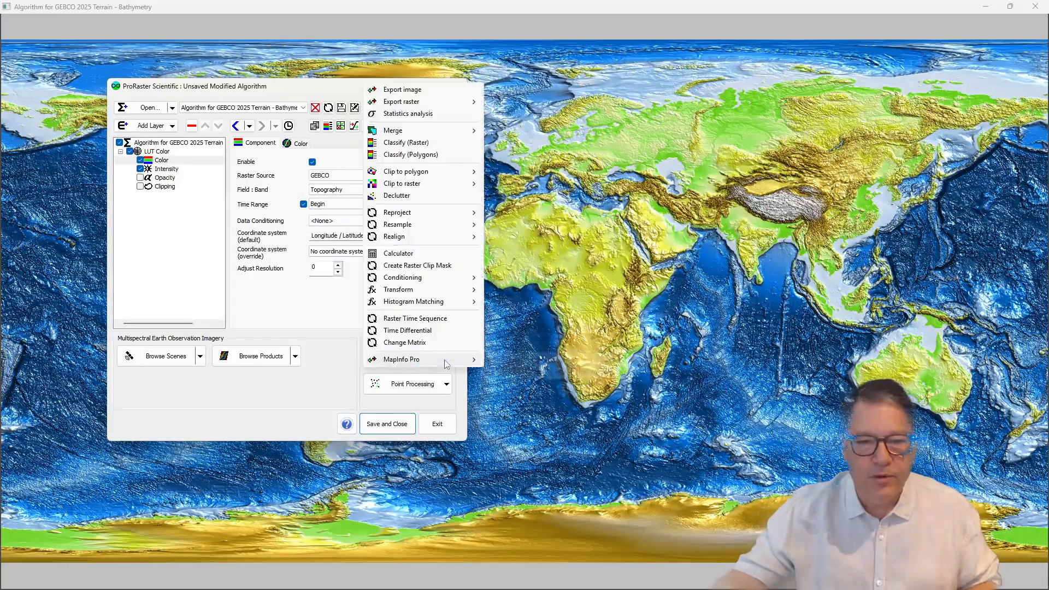
left_click(408, 254)
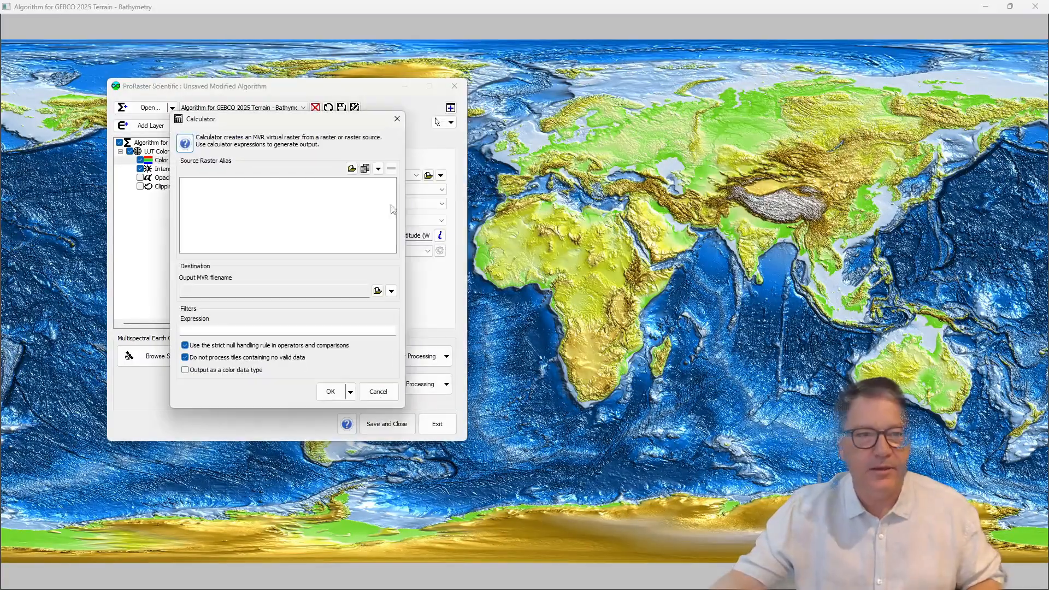
left_click_drag(266, 124, 582, 124)
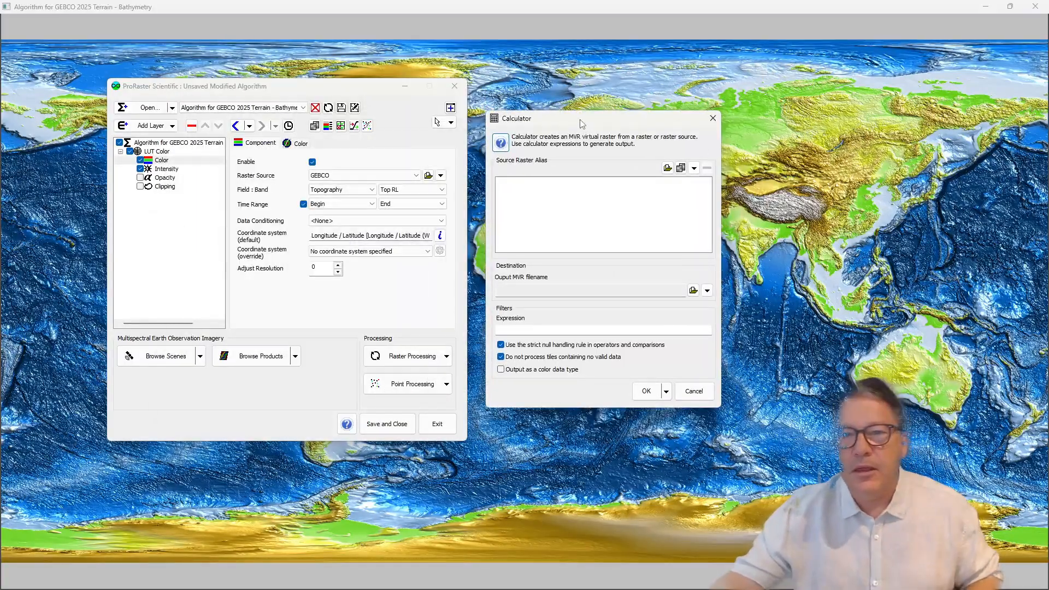
left_click(681, 168)
left_click(557, 208)
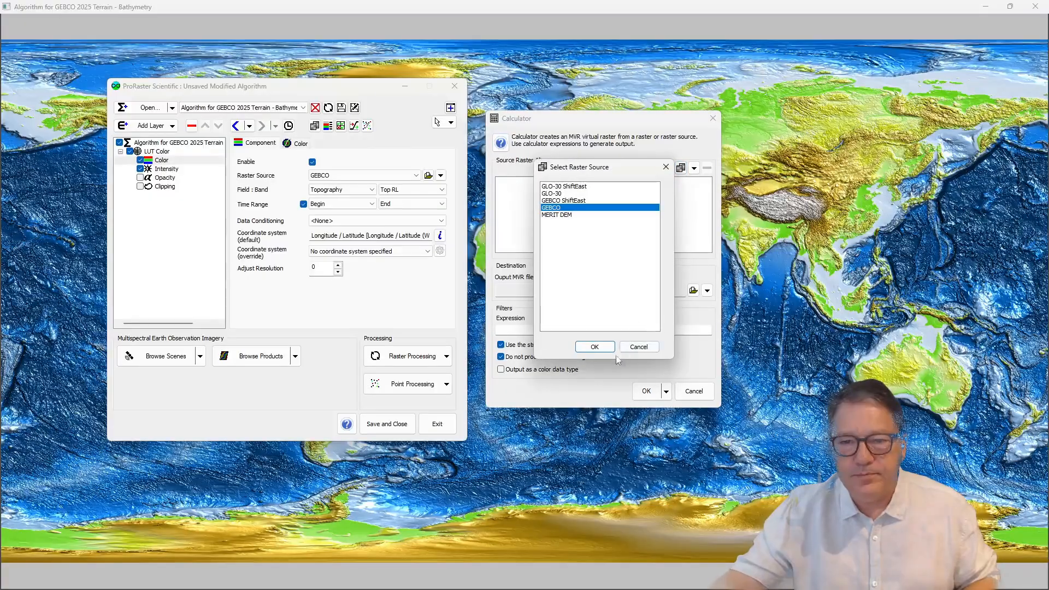
left_click(596, 347)
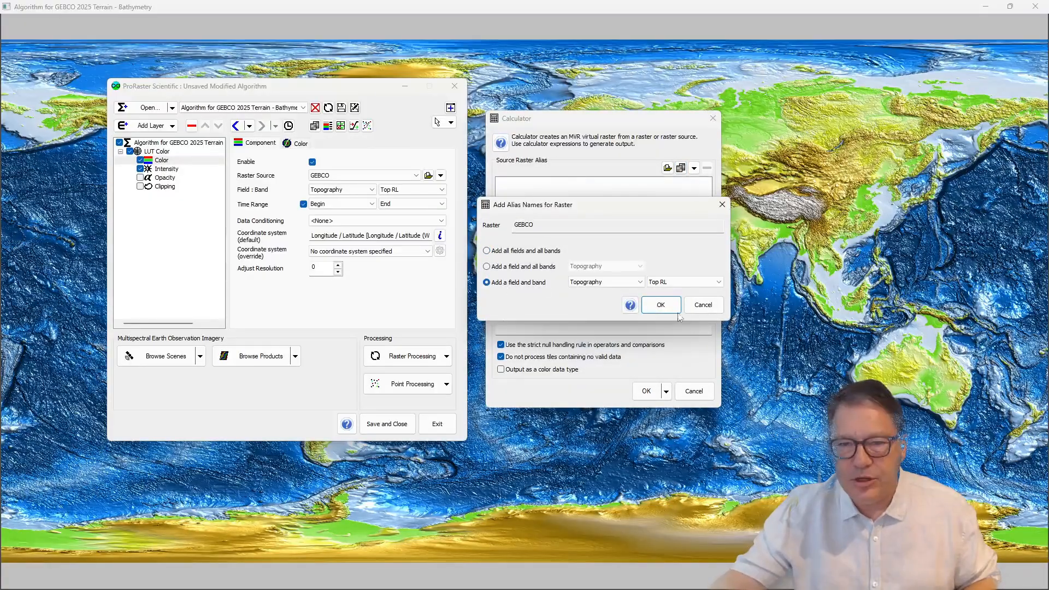
left_click(674, 310)
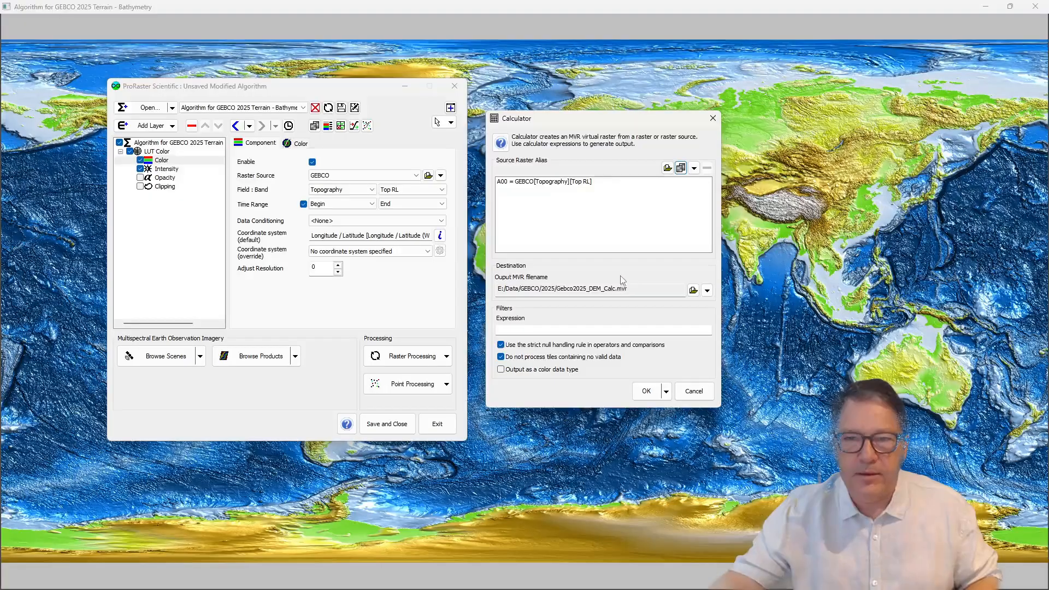
left_click(629, 331)
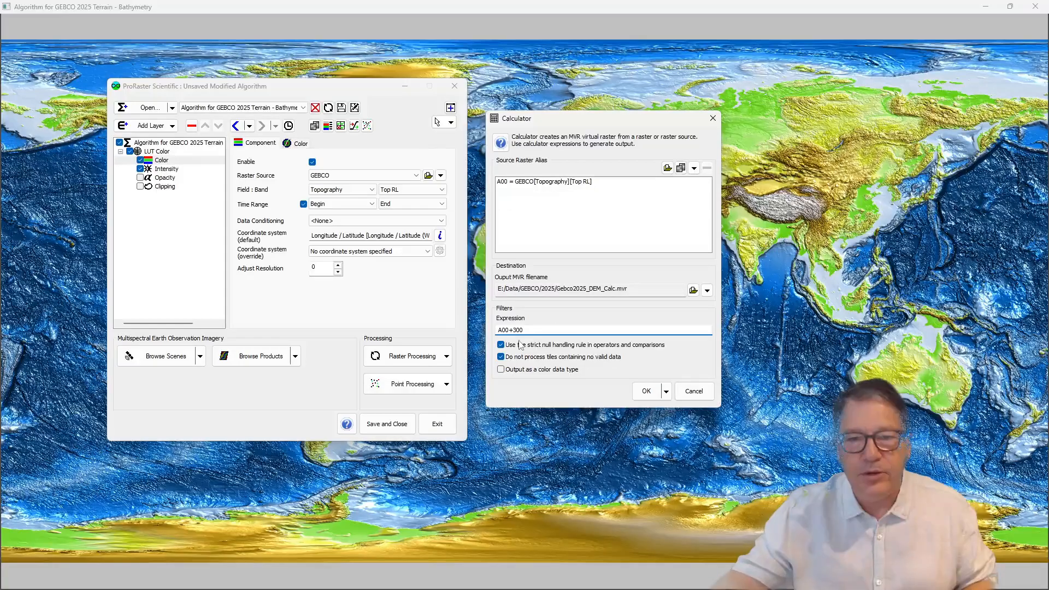
Step: Set the output file to Gebco+300.mvr in D:/Data/SeaLevelChange and generate the virtual raster
left_click(693, 290)
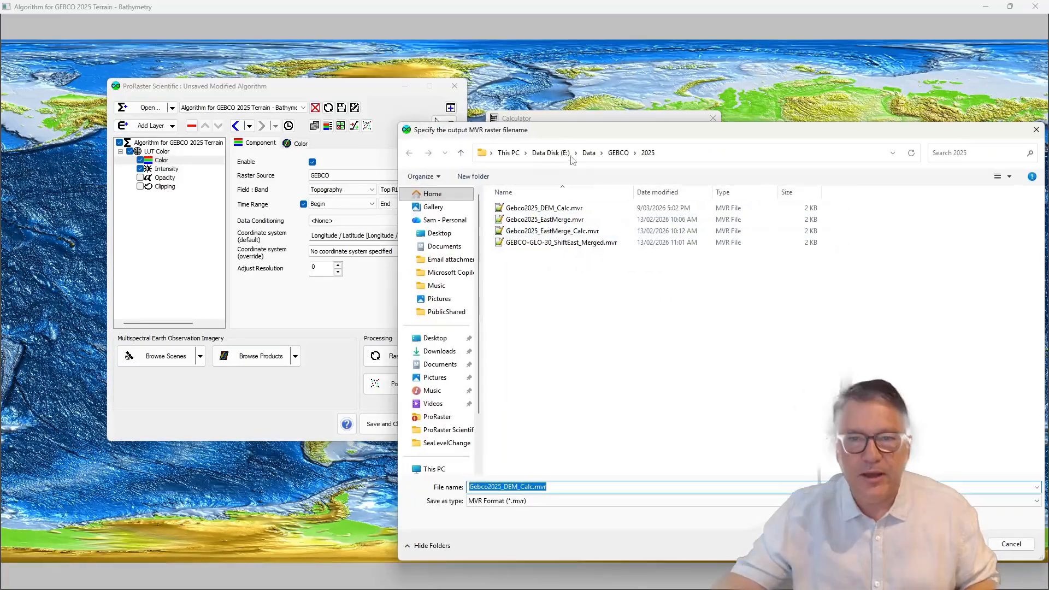
left_click(569, 154)
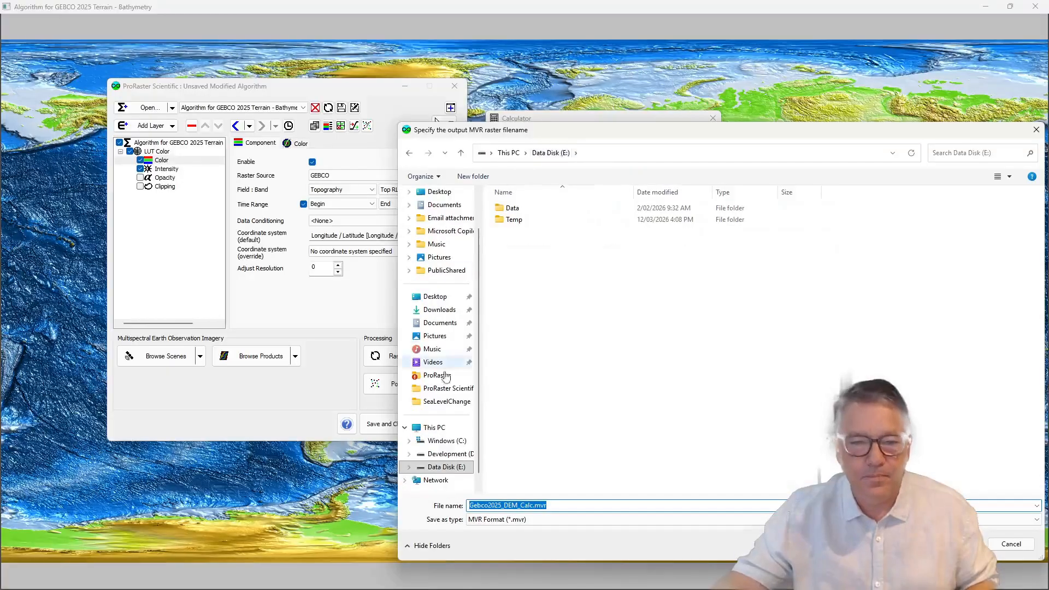
left_click(452, 455)
left_click(446, 401)
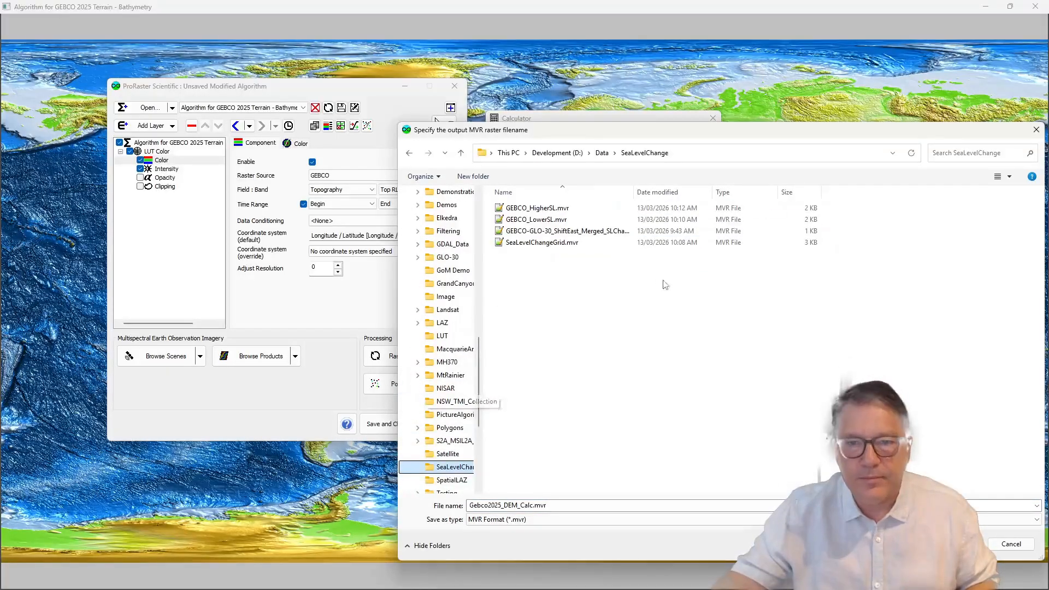
left_click(530, 505)
key("Home")
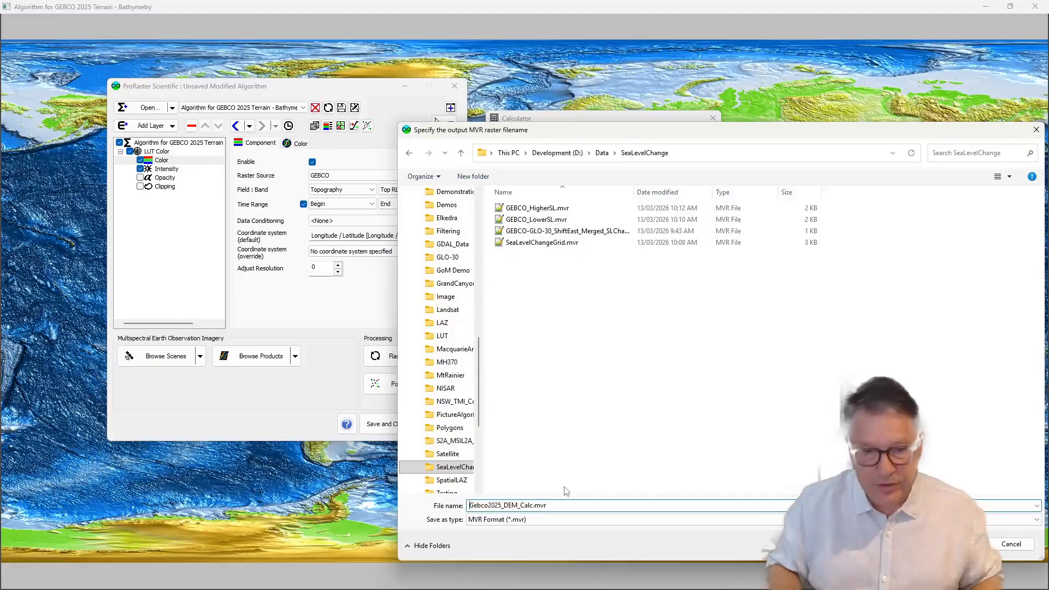
key("shift+Right")
key("shift+Right")
key("shift+Right")
key("shift+Right")
key("shift+Right")
key("shift+Right")
key("shift+Right")
key("shift+Right")
key("shift+Right")
key("shift+Right")
key("shift+Right")
key("shift+Right")
key("shift+Right")
key("shift+Right")
key("shift+Right")
key("shift+Right")
key("shift+Right")
key("shift+Right")
key("shift+Right")
key("shift+Right")
key("shift+Left")
key("shift+Left")
key("shift+Left")
key("shift+Left")
type("Gebco")
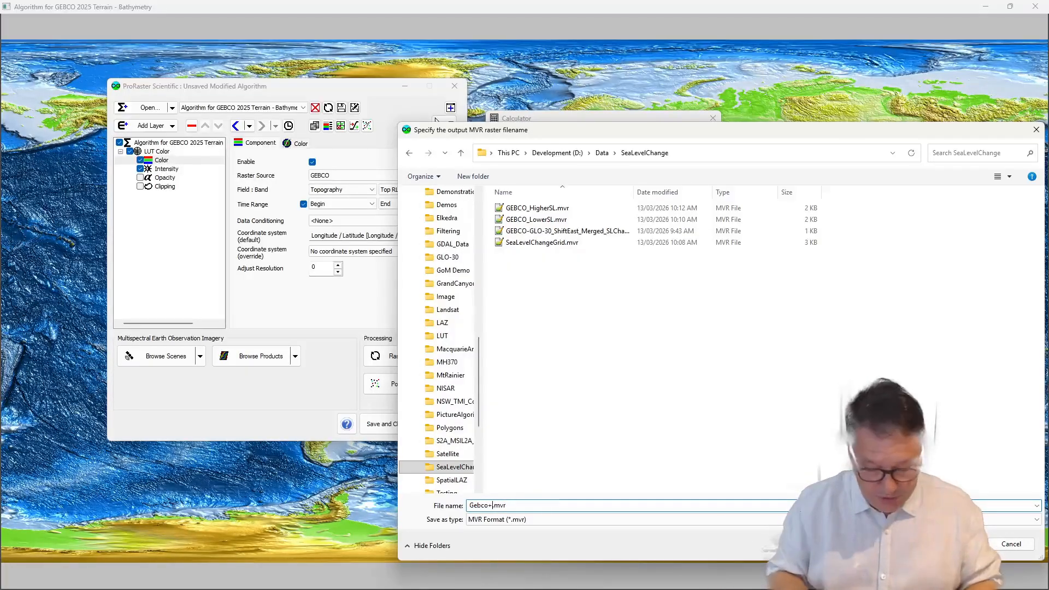
type("+300")
key("Return")
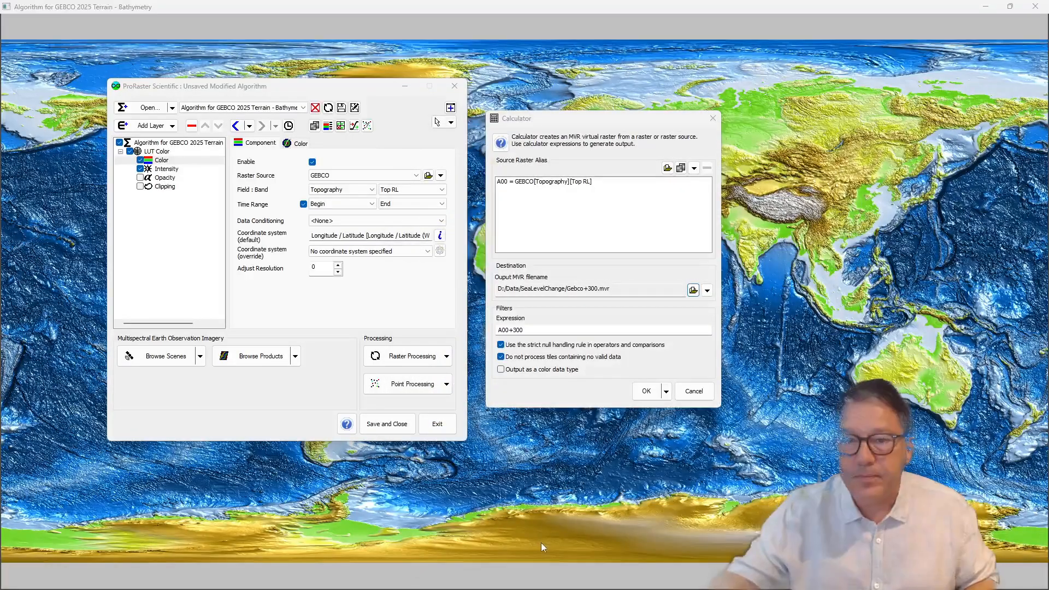
left_click(644, 391)
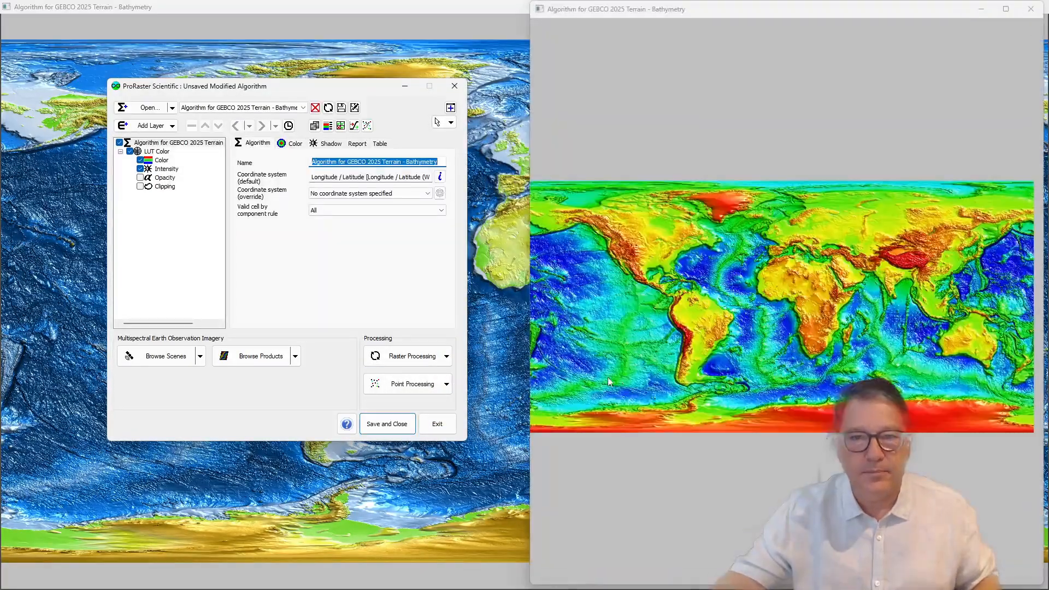
Step: Maximize the GEBCO map window and apply the atlas color table to the Color component in the algorithm editor
double_click(721, 9)
right_click(600, 315)
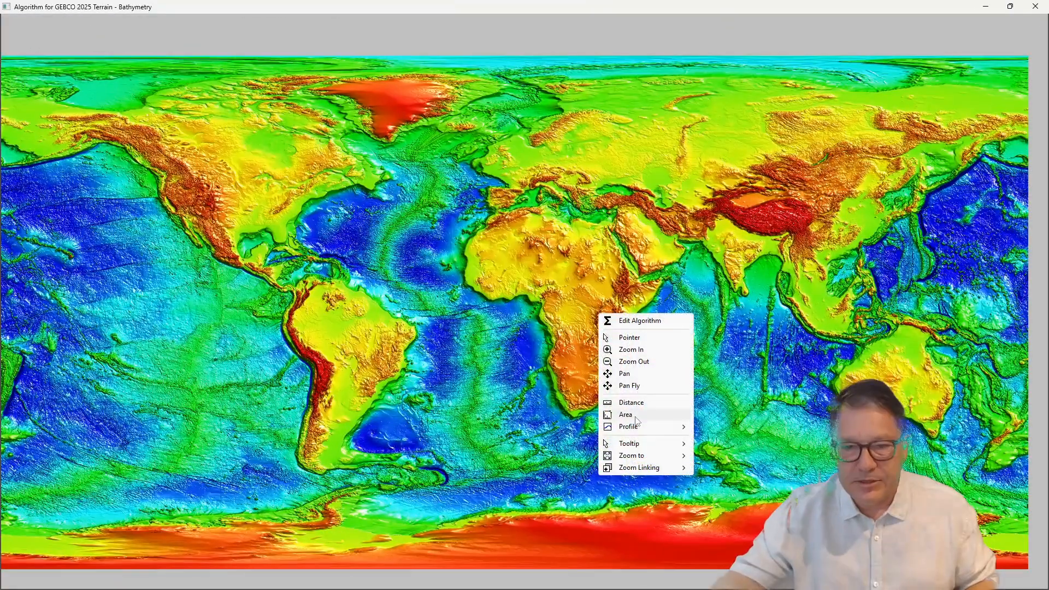
left_click(639, 321)
left_click(161, 160)
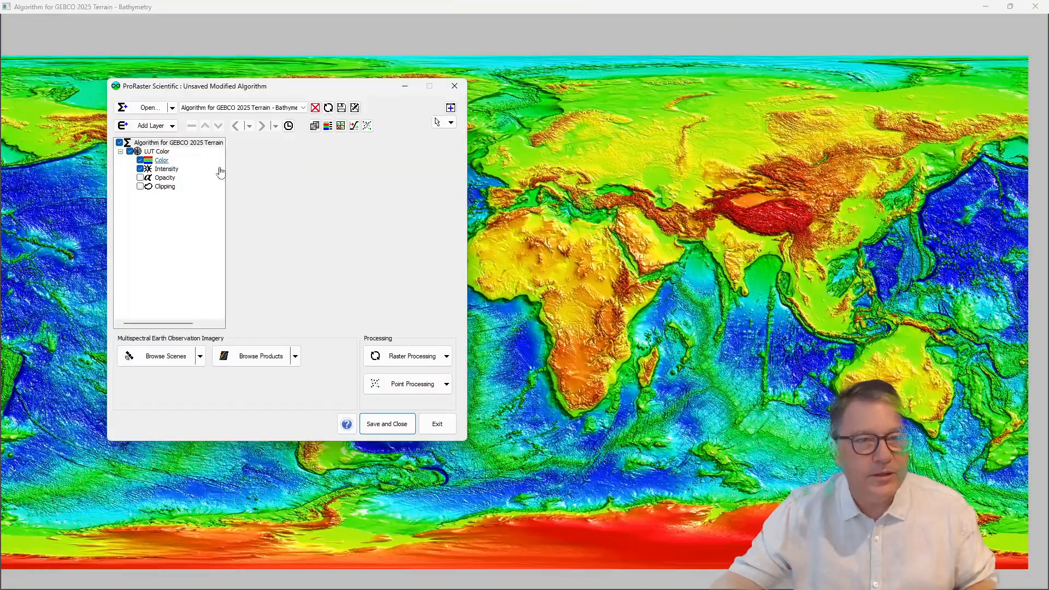
left_click(297, 143)
left_click(383, 210)
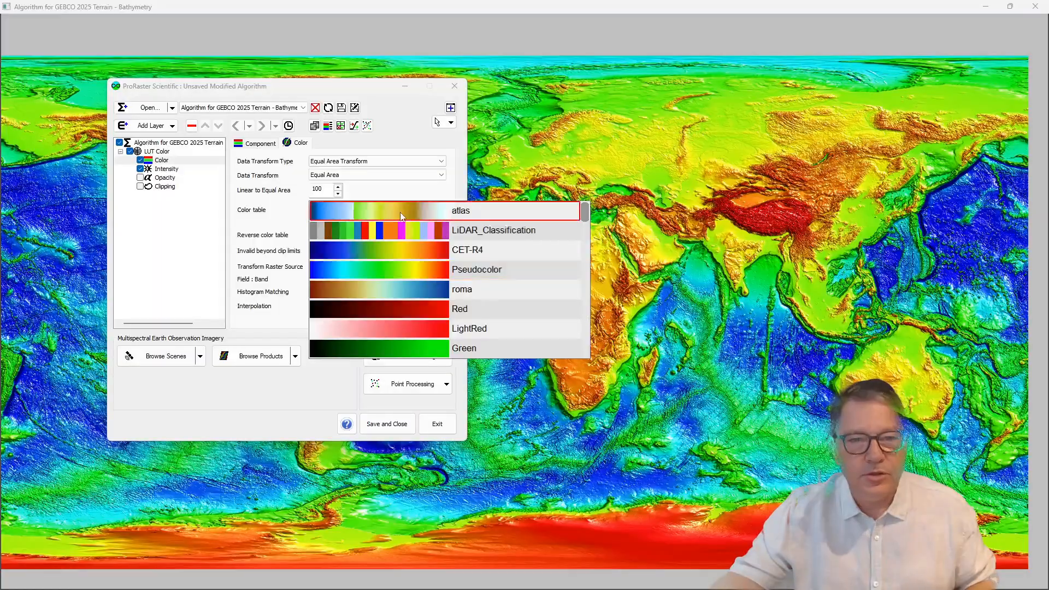
left_click(400, 212)
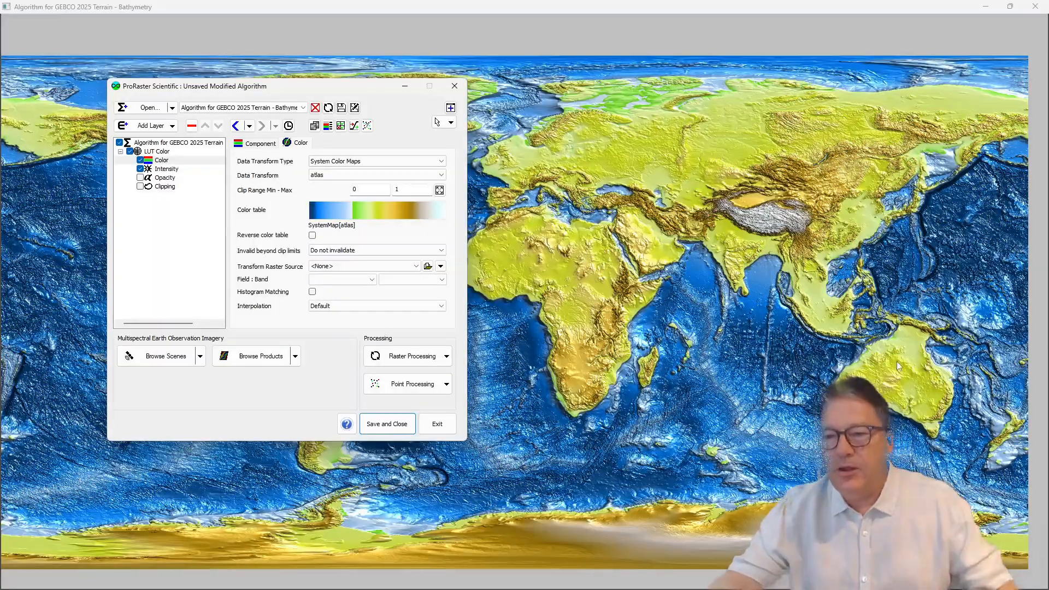
Step: Examine the shifted coastlines around Australia, Southeast Asia and northern Europe on the atlas-colored map
scroll(875, 349, "up", 2)
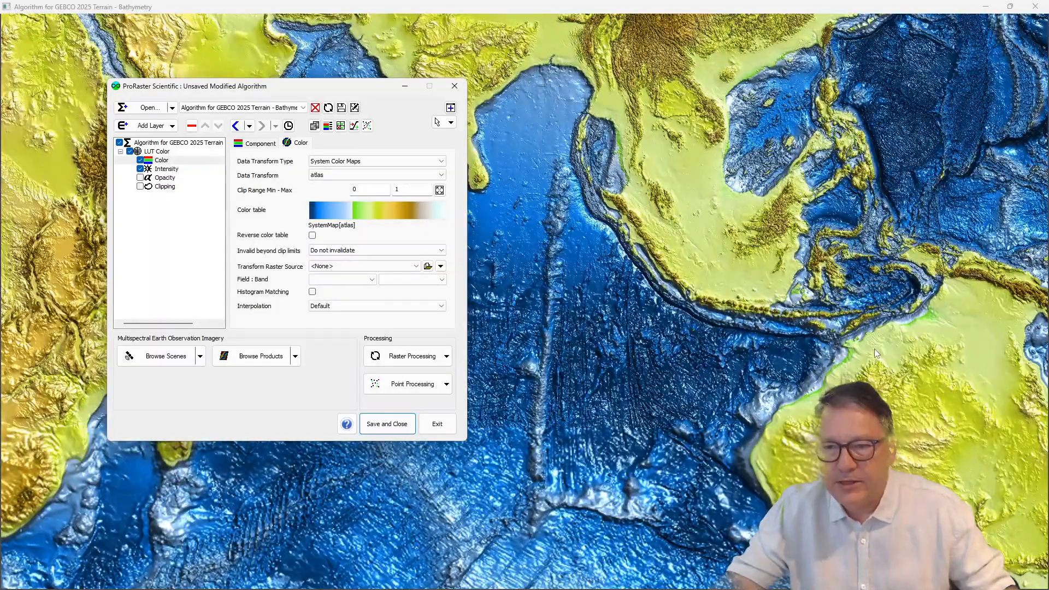
left_click_drag(861, 356, 756, 342)
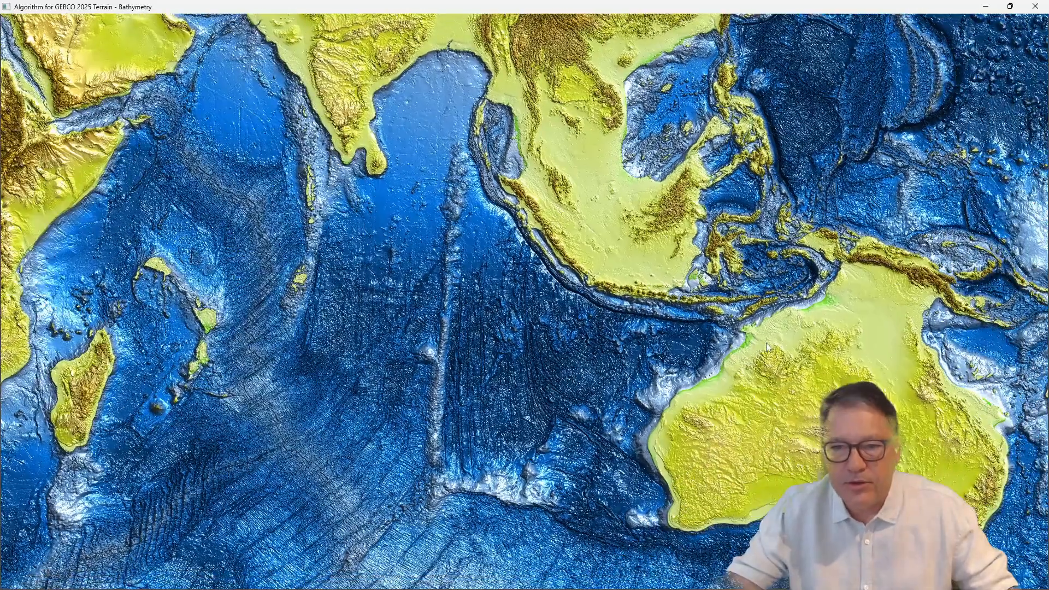
scroll(839, 296, "up", 2)
scroll(488, 188, "down", 3)
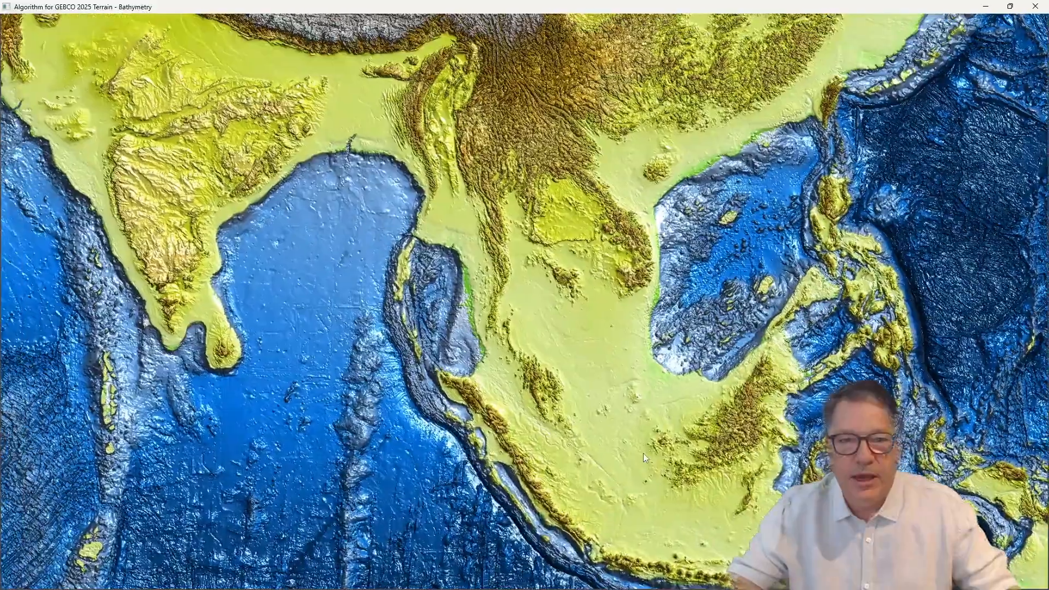
scroll(584, 406, "down", 5)
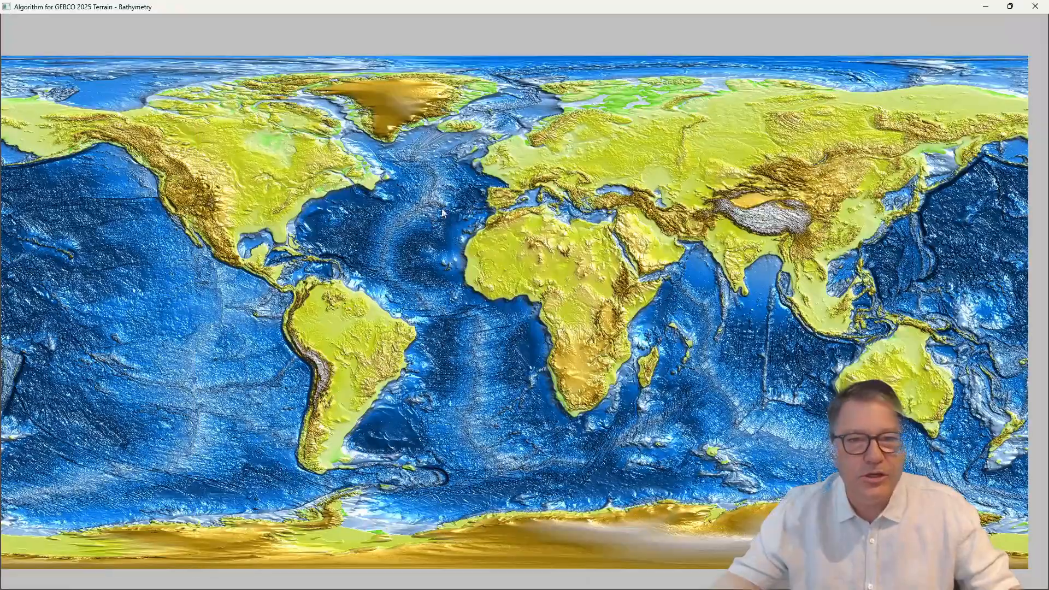
scroll(524, 152, "up", 5)
scroll(536, 250, "up", 2)
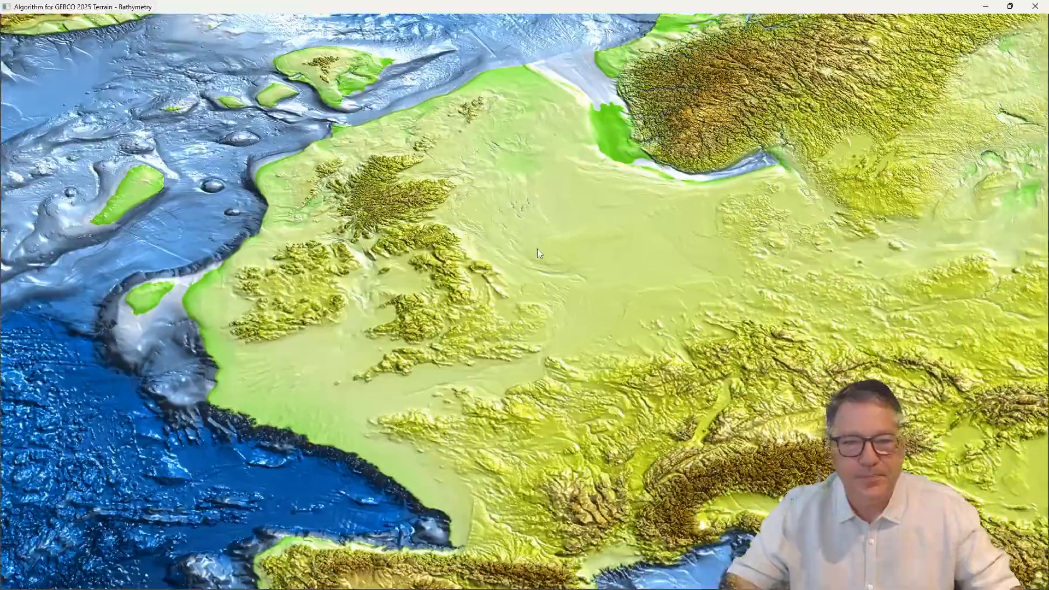
scroll(546, 247, "down", 3)
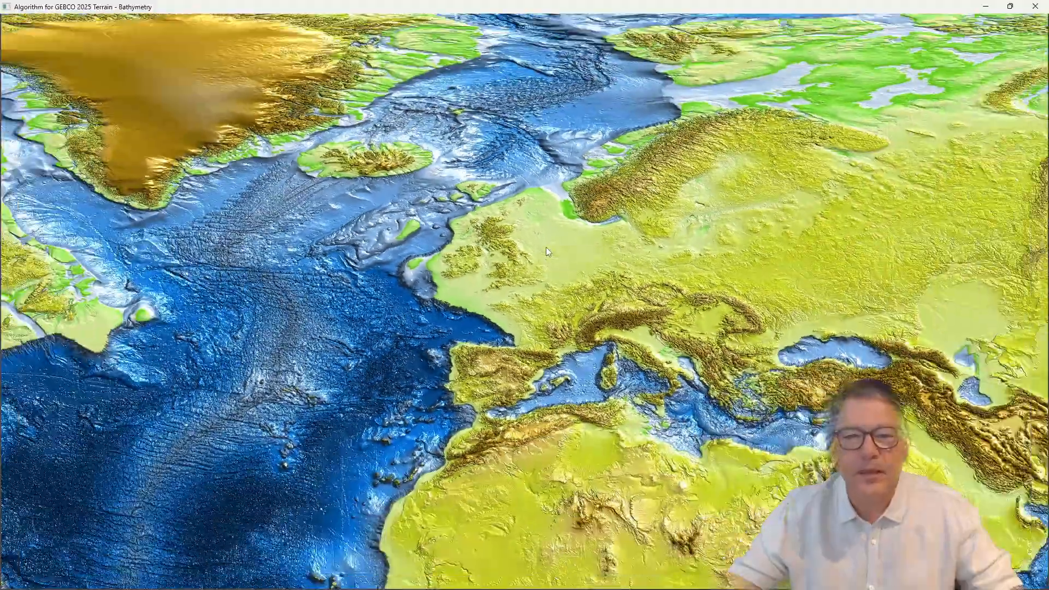
scroll(546, 247, "up", 3)
scroll(573, 188, "up", 3)
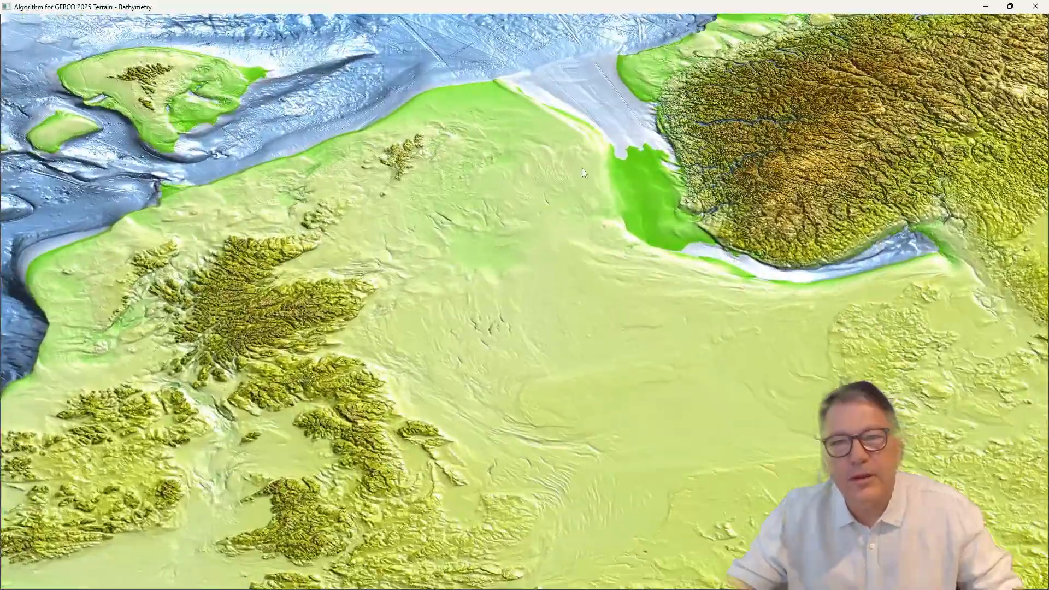
Step: Turn on the raster value tooltip for the map while focused on the channel off southern Norway
scroll(551, 329, "up", 3)
left_click_drag(649, 479, 469, 297)
right_click(505, 288)
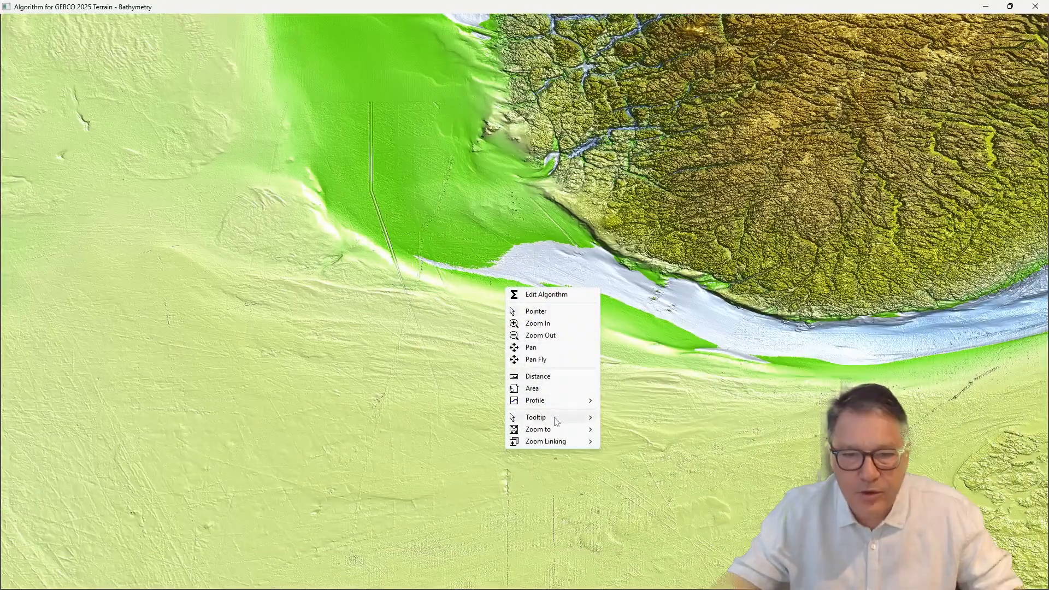
mouse_move(585, 417)
left_click(642, 440)
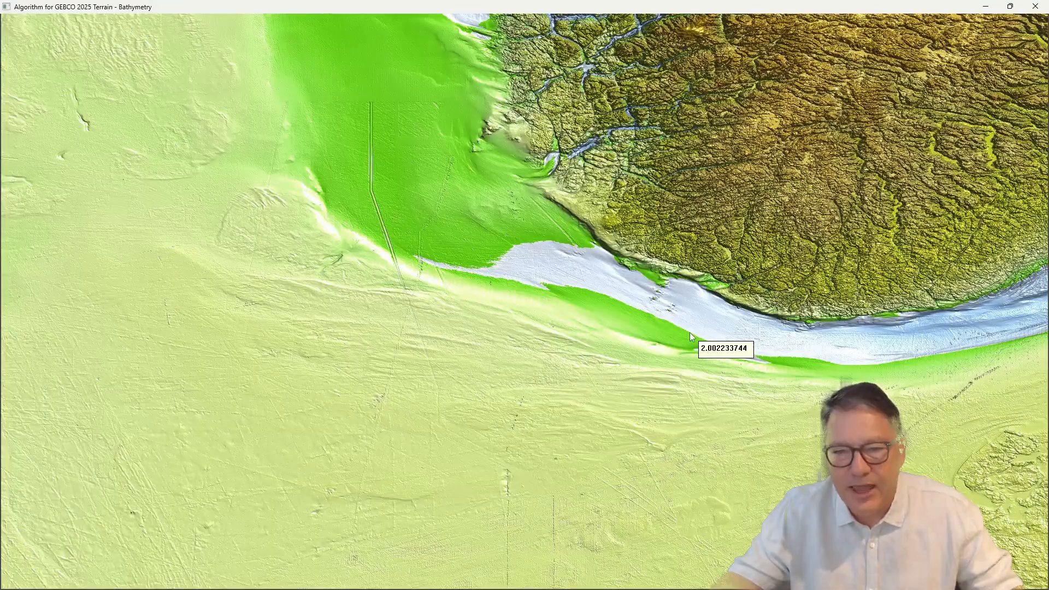
Step: Examine the raster values and adjusted coastline around Sumatra, the Andaman Sea and across the world map
scroll(619, 389, "down", 5)
scroll(614, 389, "down", 10)
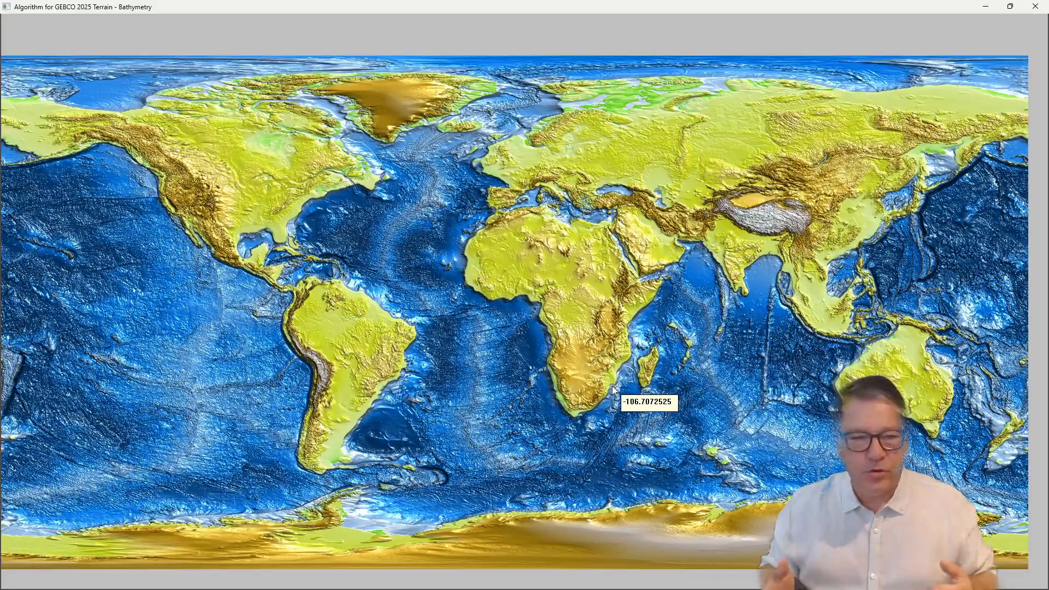
scroll(805, 294, "up", 5)
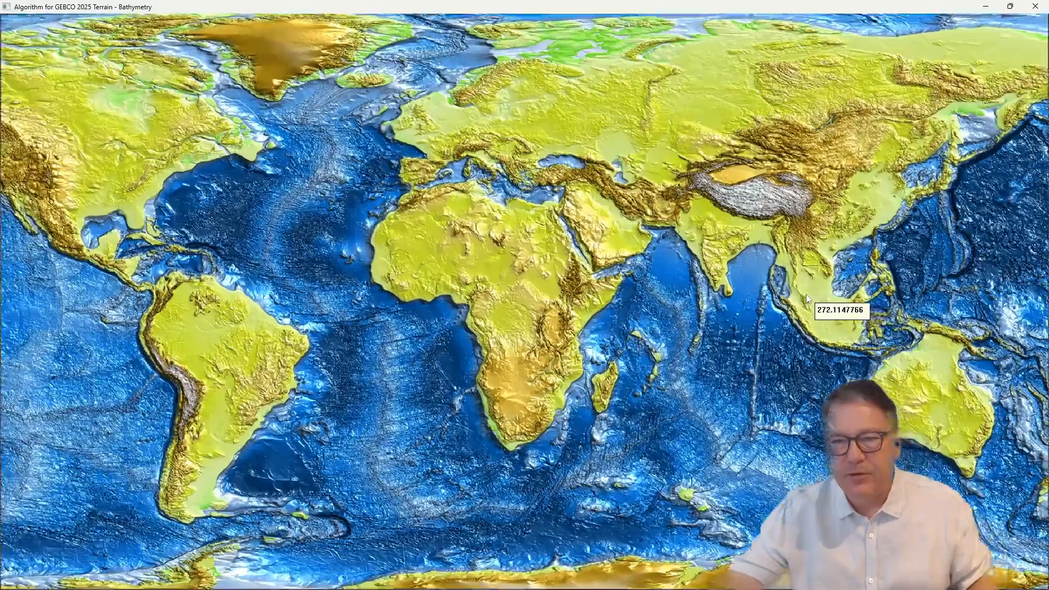
scroll(806, 297, "up", 8)
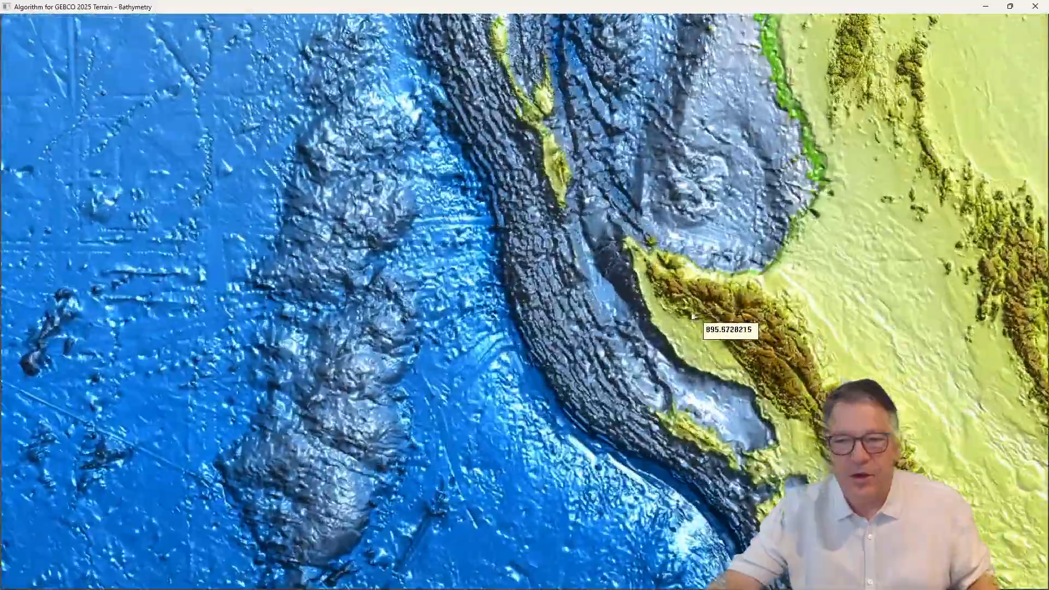
scroll(655, 298, "up", 8)
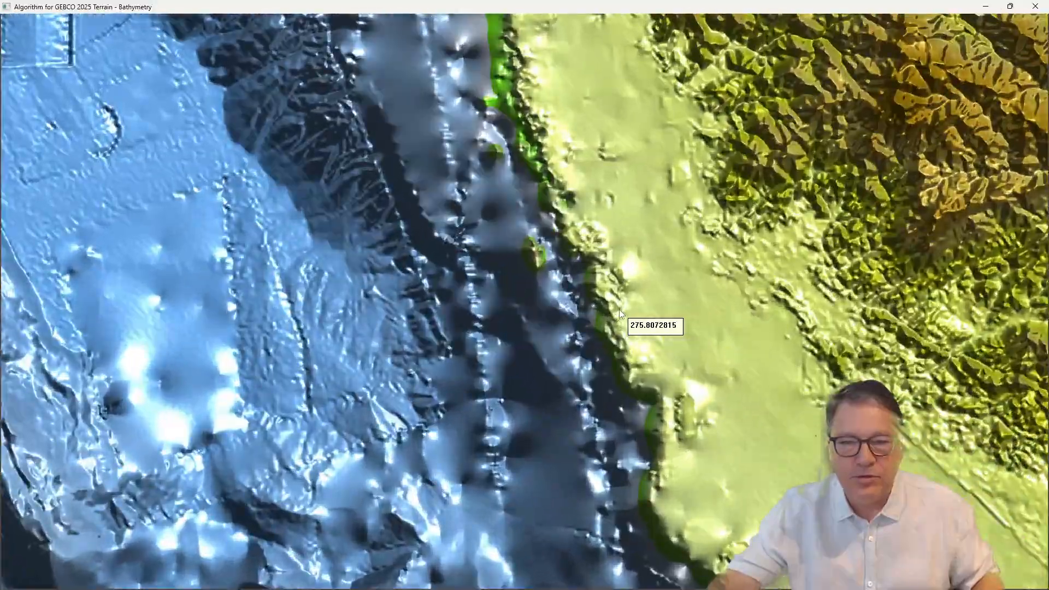
scroll(619, 312, "up", 5)
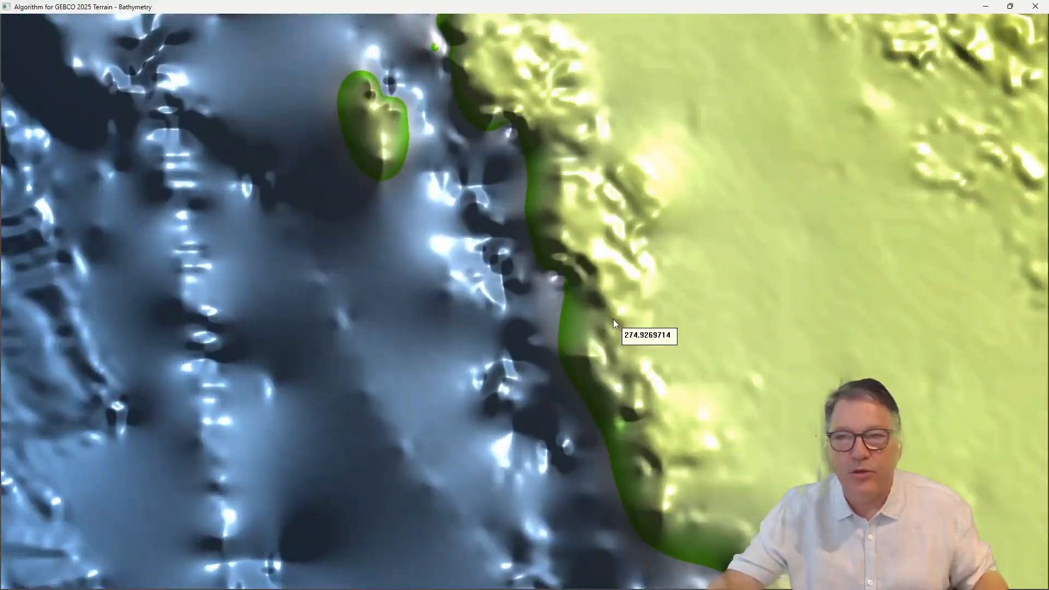
scroll(613, 321, "down", 10)
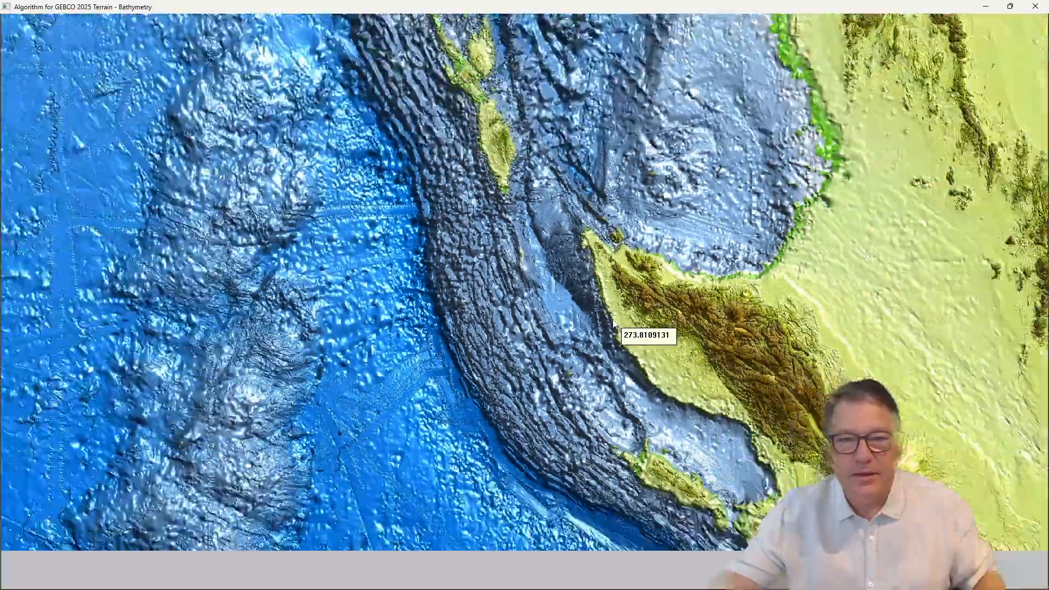
scroll(613, 322, "down", 10)
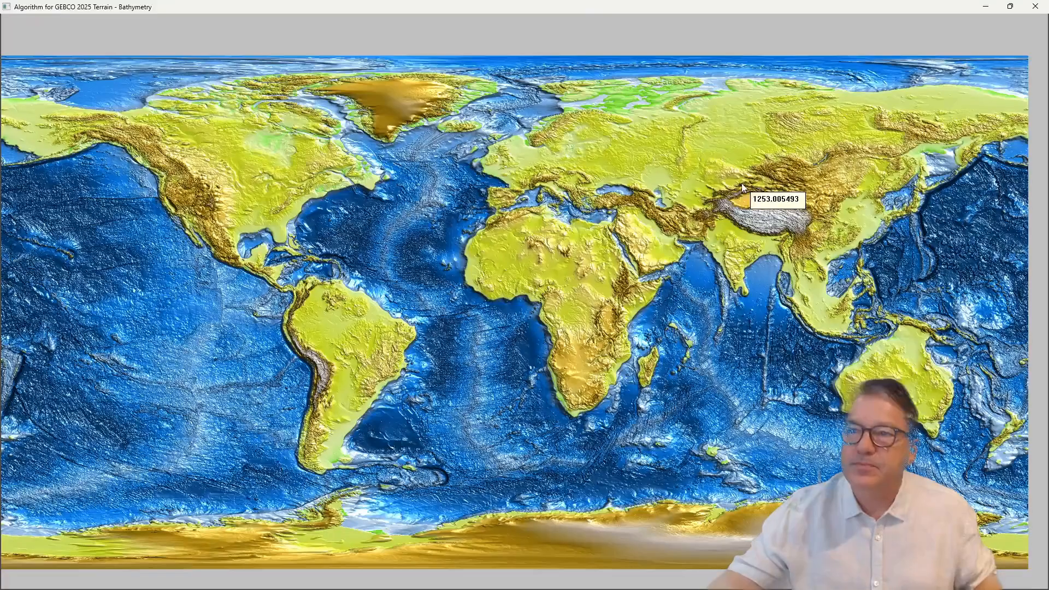
left_click_drag(581, 285, 593, 260)
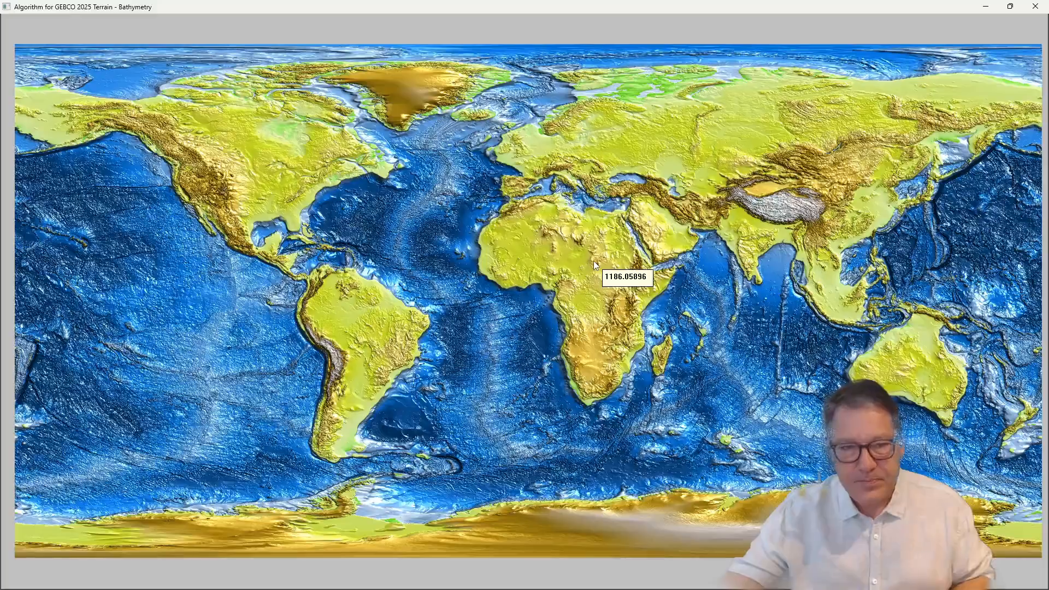
Step: Bring up the algorithm editor and reposition its window over the world map
right_click(518, 238)
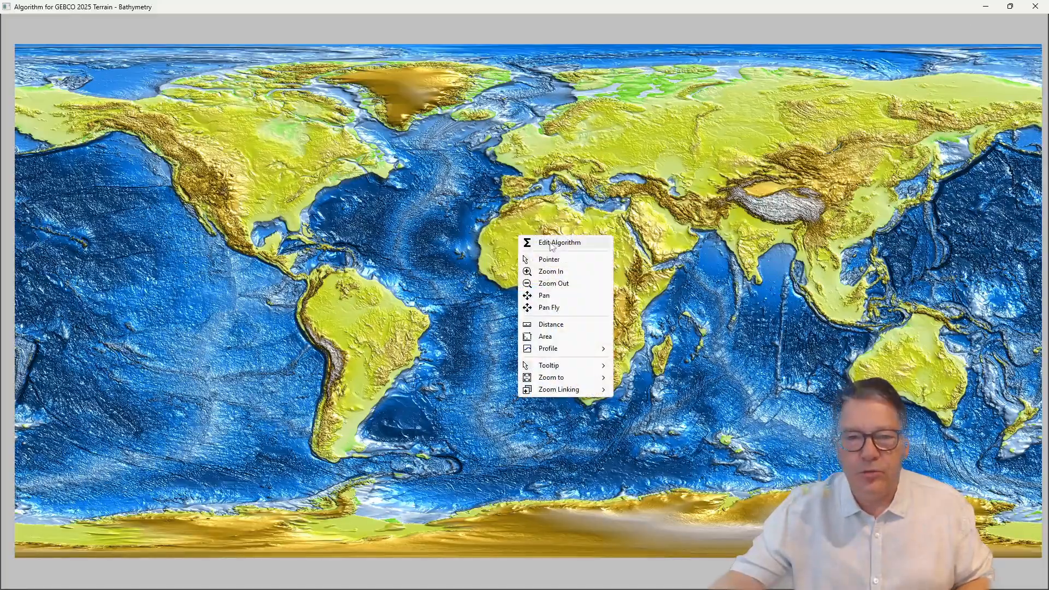
left_click(539, 243)
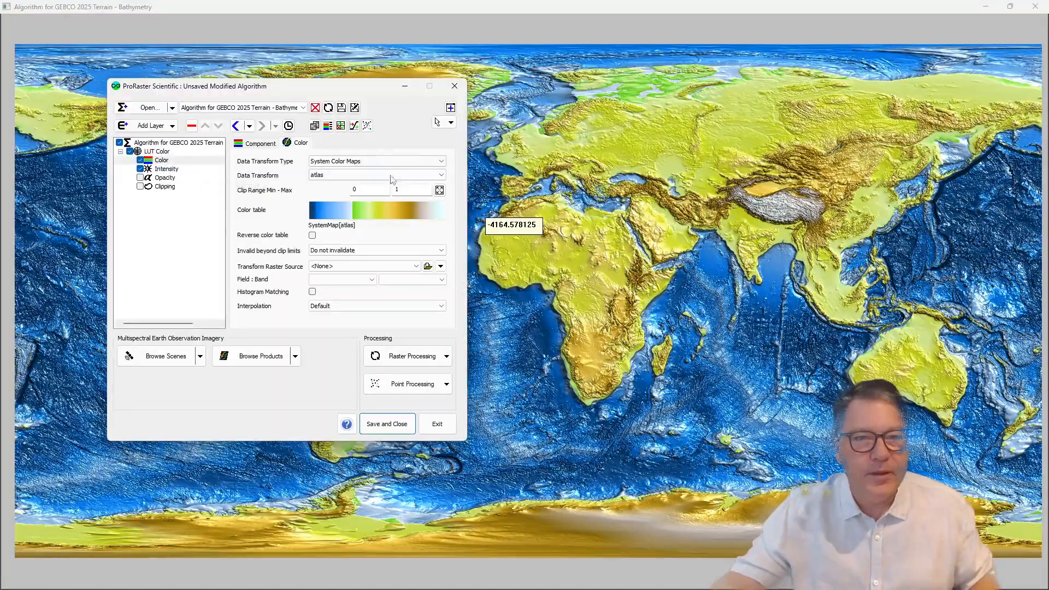
left_click_drag(300, 89, 311, 49)
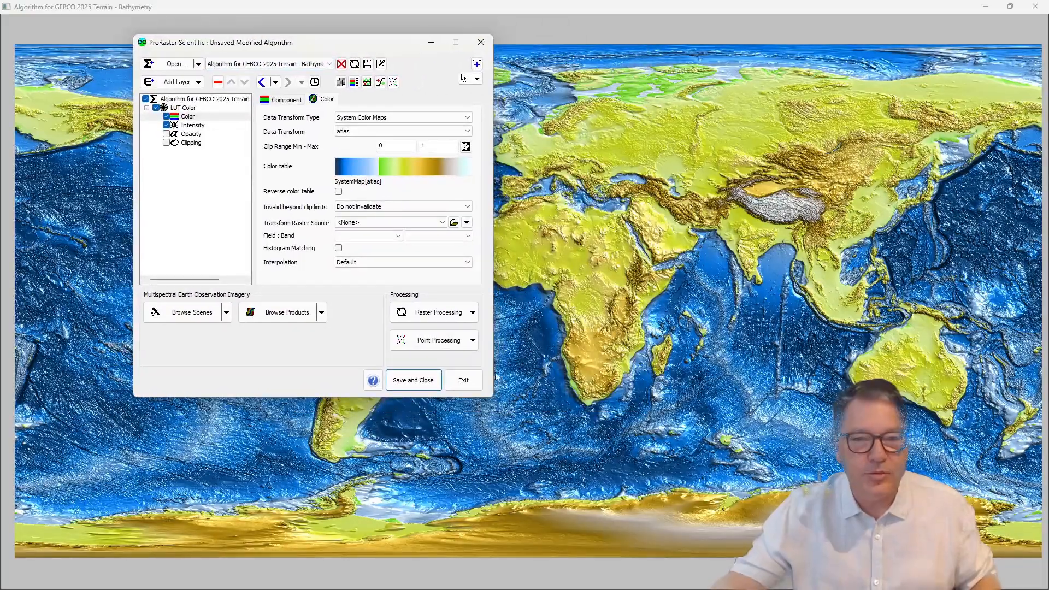
left_click(473, 312)
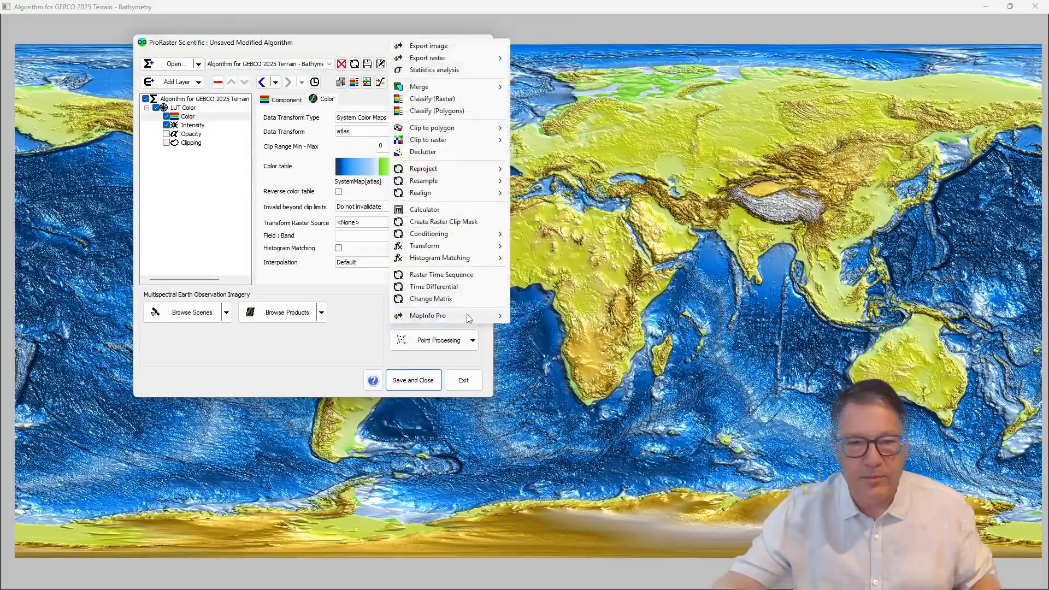
left_click(430, 210)
left_click(391, 125)
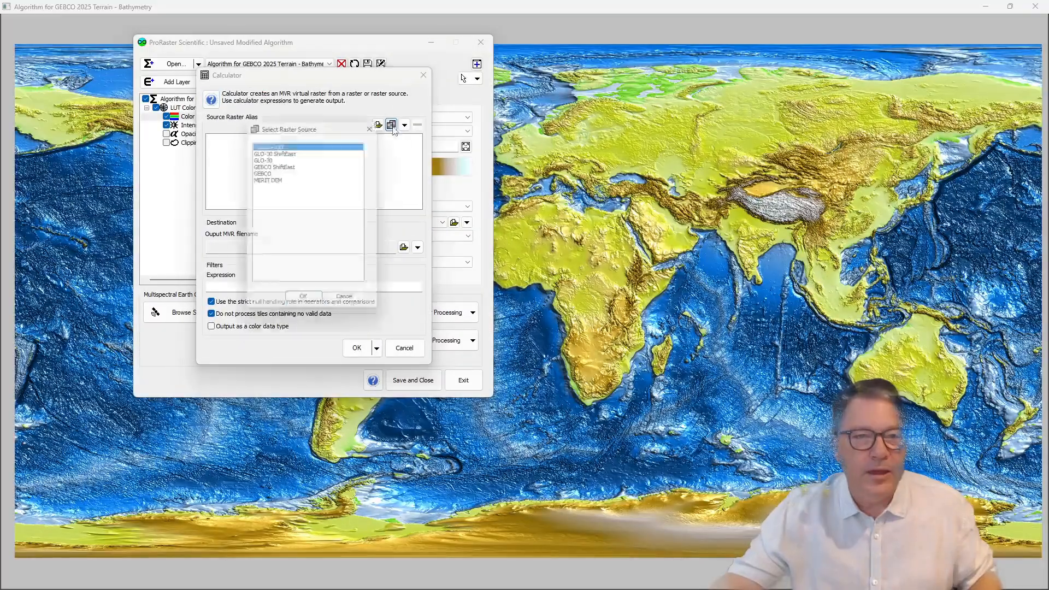
double_click(271, 178)
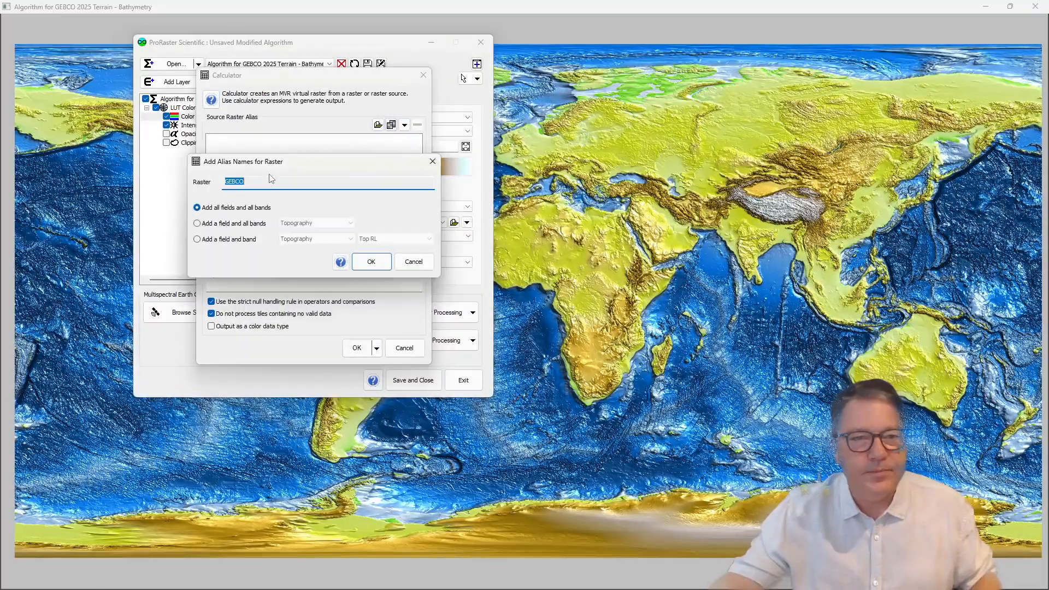
left_click(228, 240)
left_click(371, 263)
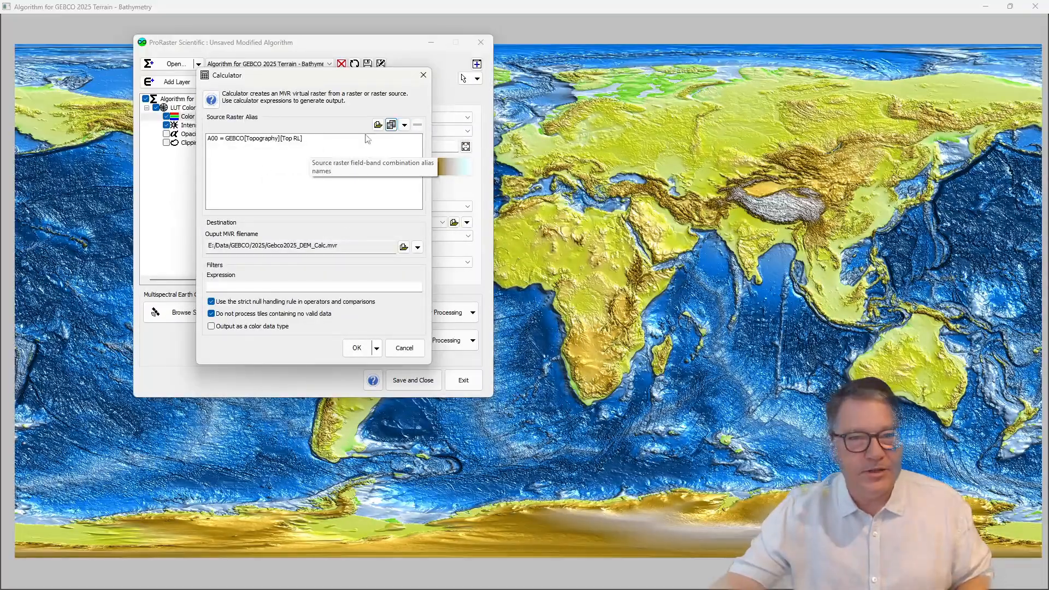
left_click(404, 125)
mouse_move(412, 141)
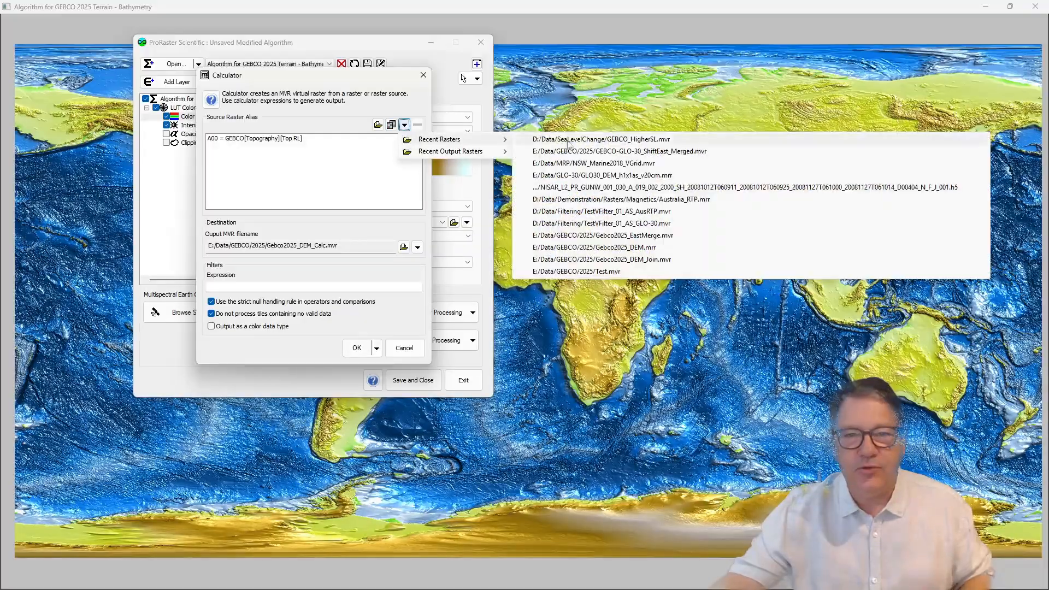
left_click(260, 168)
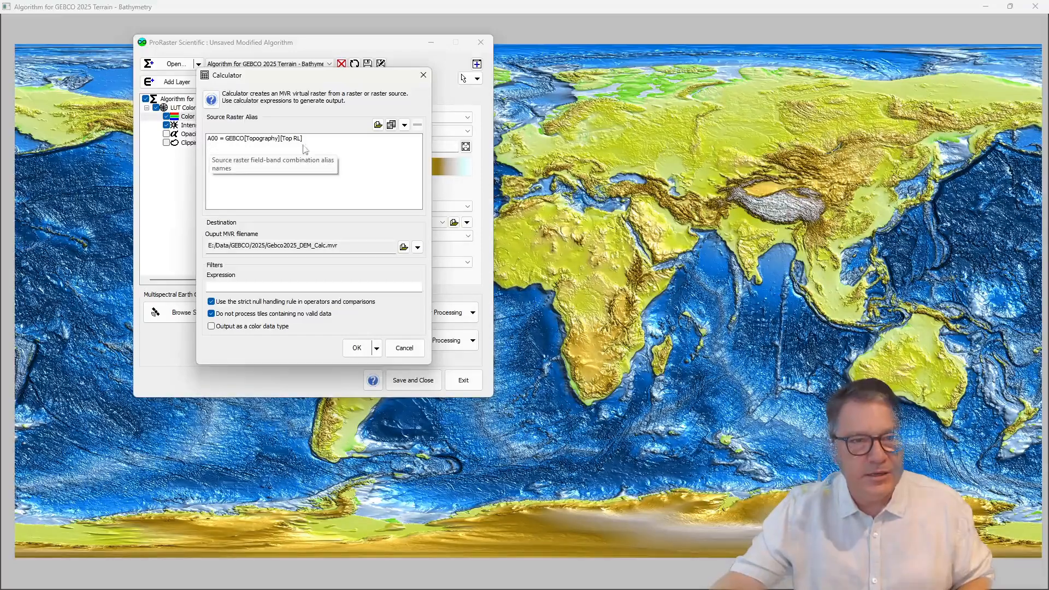
left_click(231, 286)
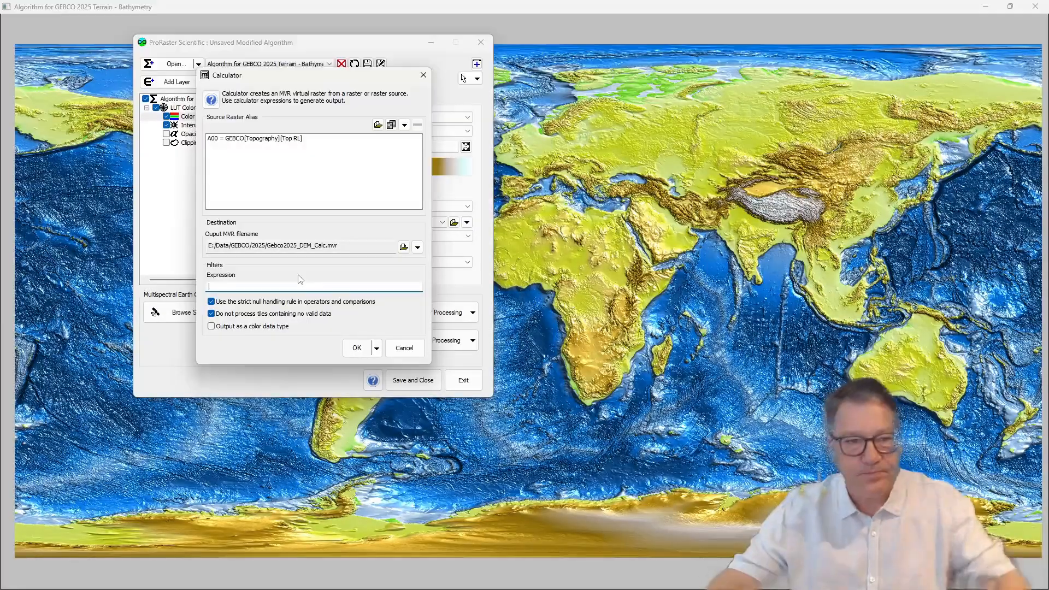
left_click(419, 345)
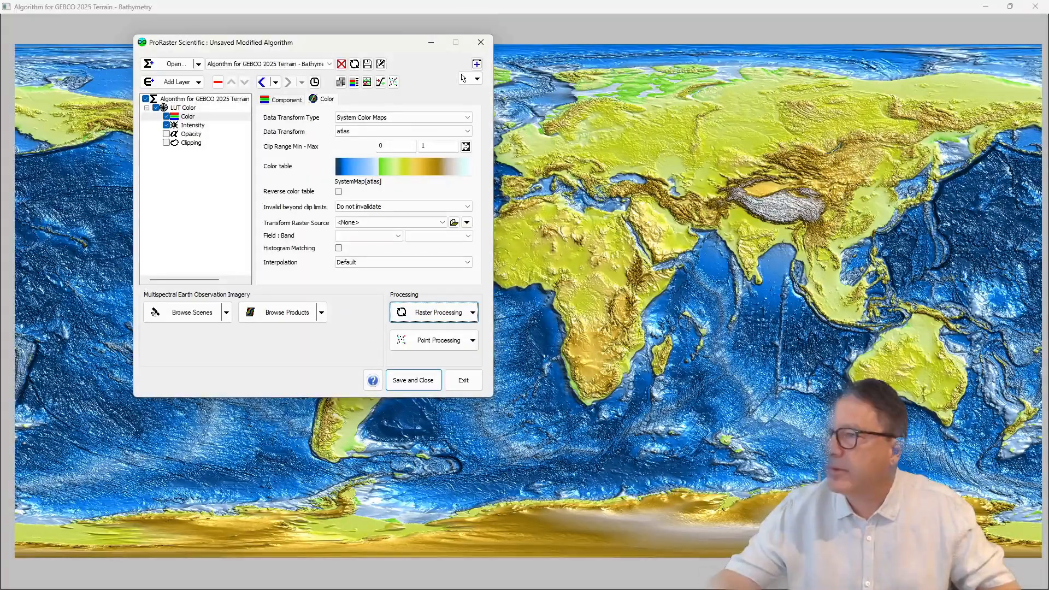
Step: Bring SeaLevelChange.csv into view in Notepad++ and examine its Longitude, Latitude and SeaLevel columns
left_click_drag(1048, 102, 644, 70)
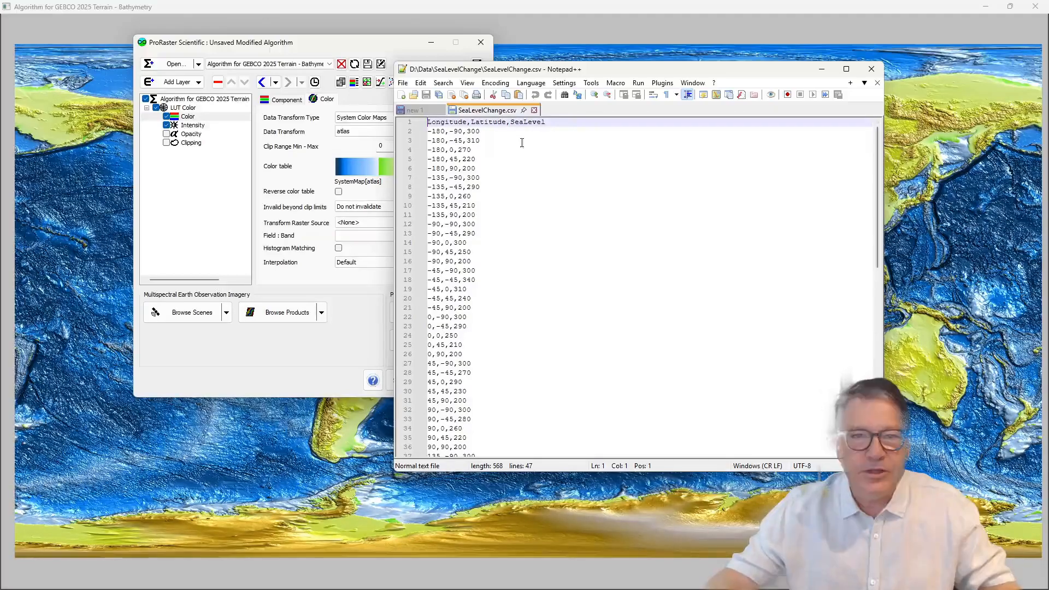
double_click(447, 122)
double_click(488, 122)
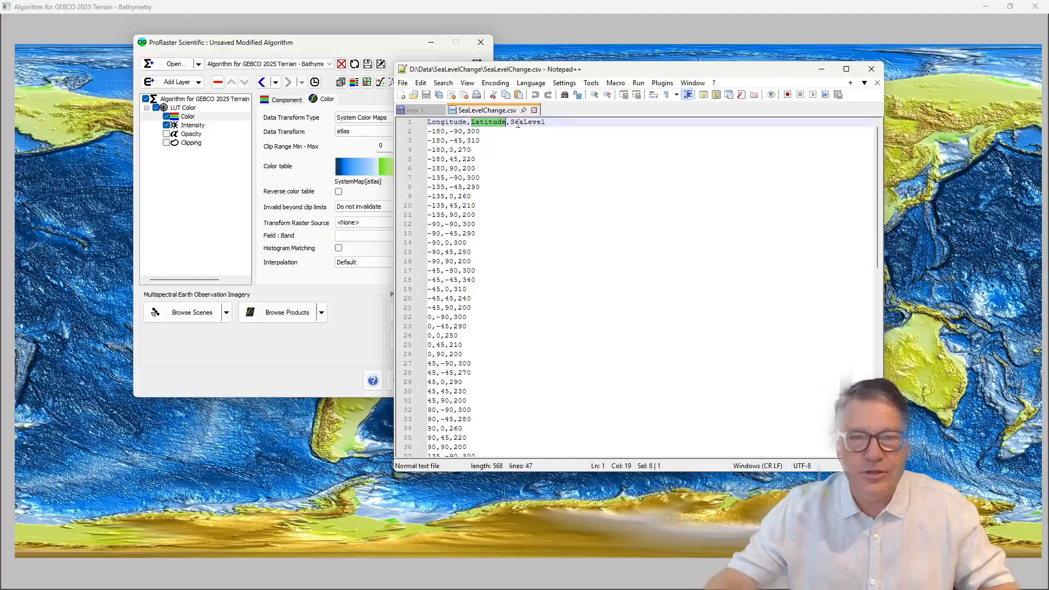
double_click(527, 122)
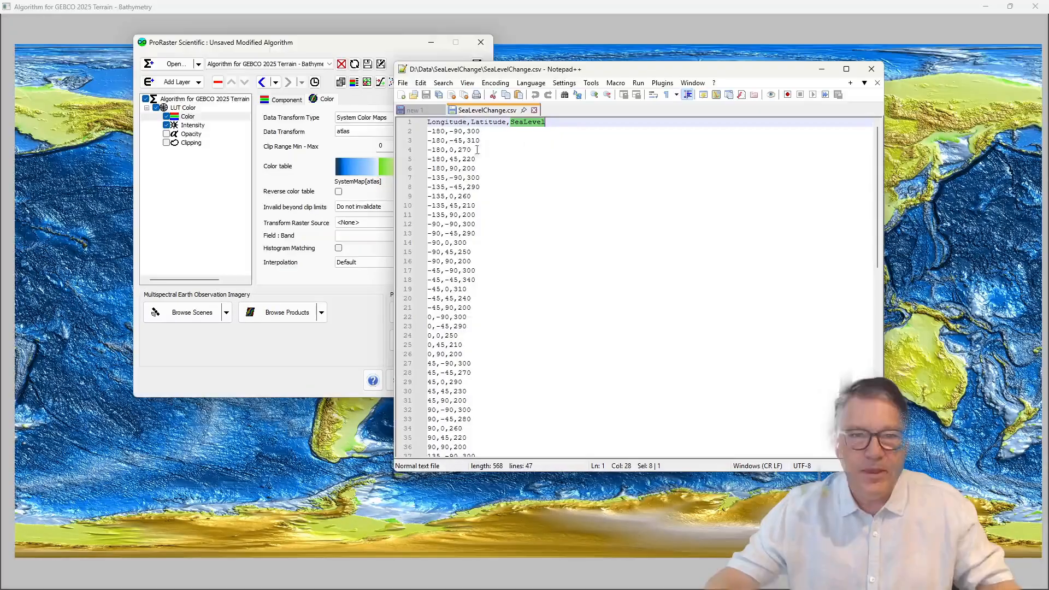
Step: Examine the longitude, latitude and sea level rows of SeaLevelChange.csv from the first record to the last
scroll(536, 269, "down", 6)
scroll(537, 269, "up", 6)
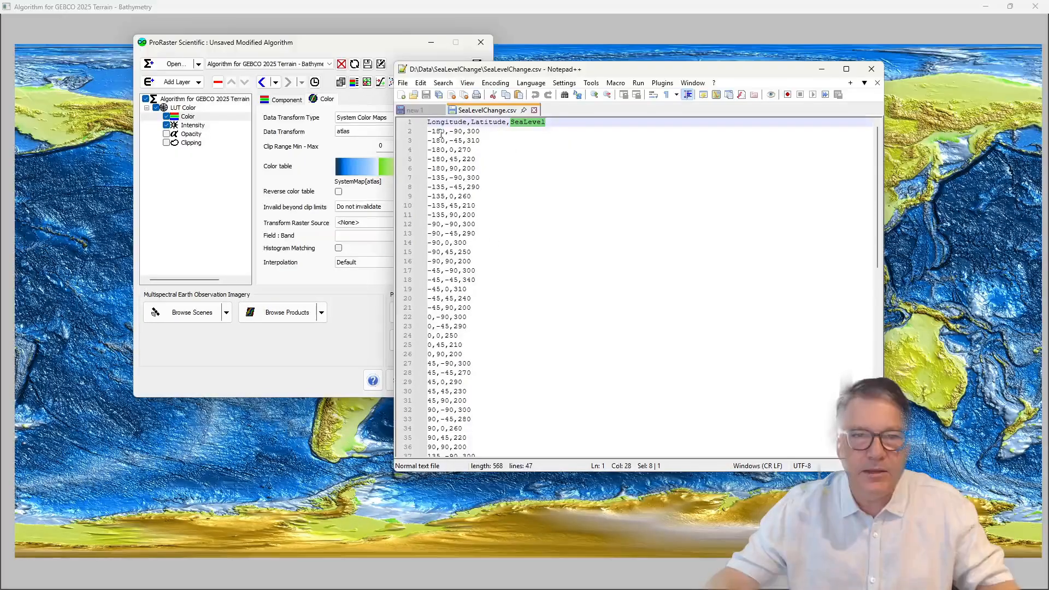
scroll(611, 227, "down", 9)
double_click(449, 289)
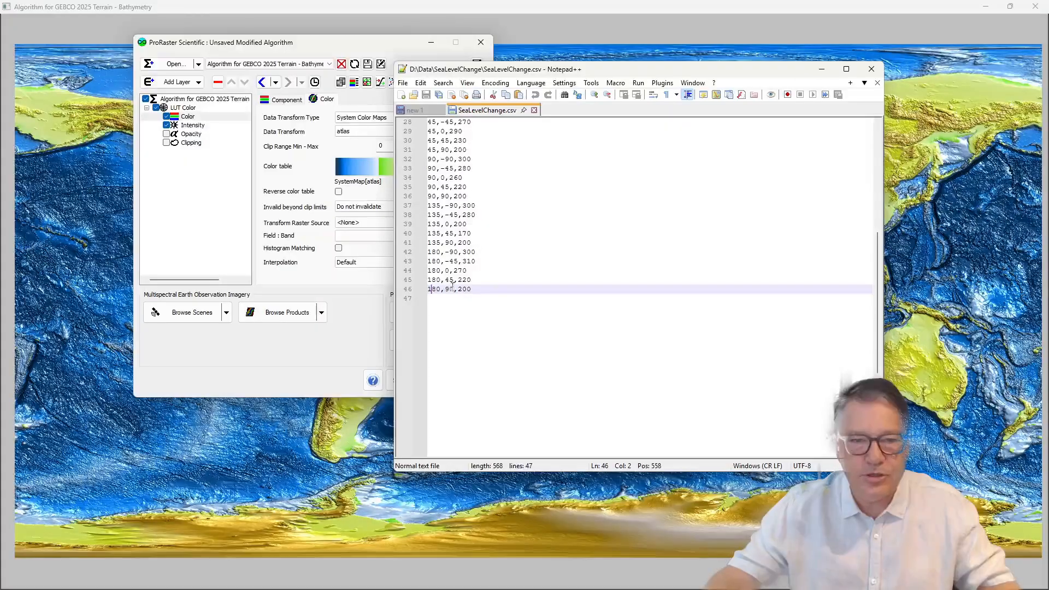
left_click(453, 252)
double_click(449, 289)
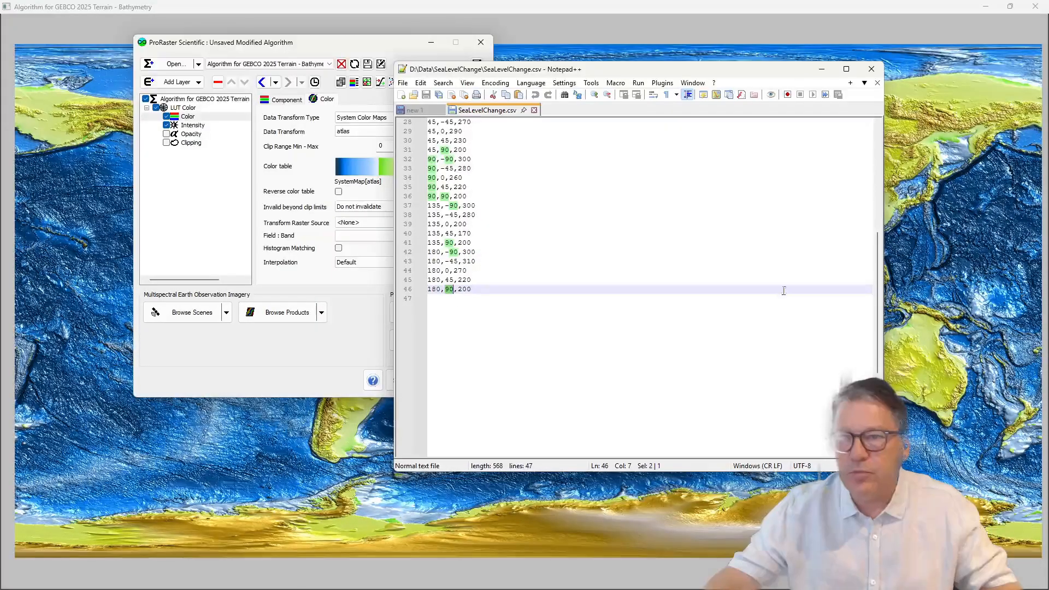
scroll(773, 288, "up", 9)
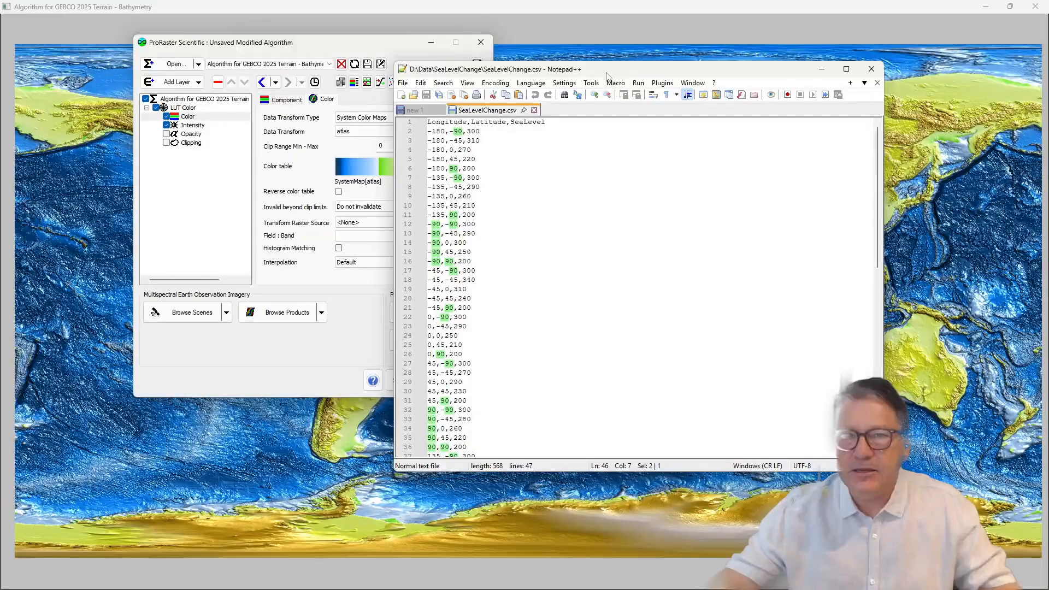
Step: Move the CSV window aside, start a multibanded point import and add SeaLevelChange.csv as the input point file
left_click_drag(605, 70, 1048, 114)
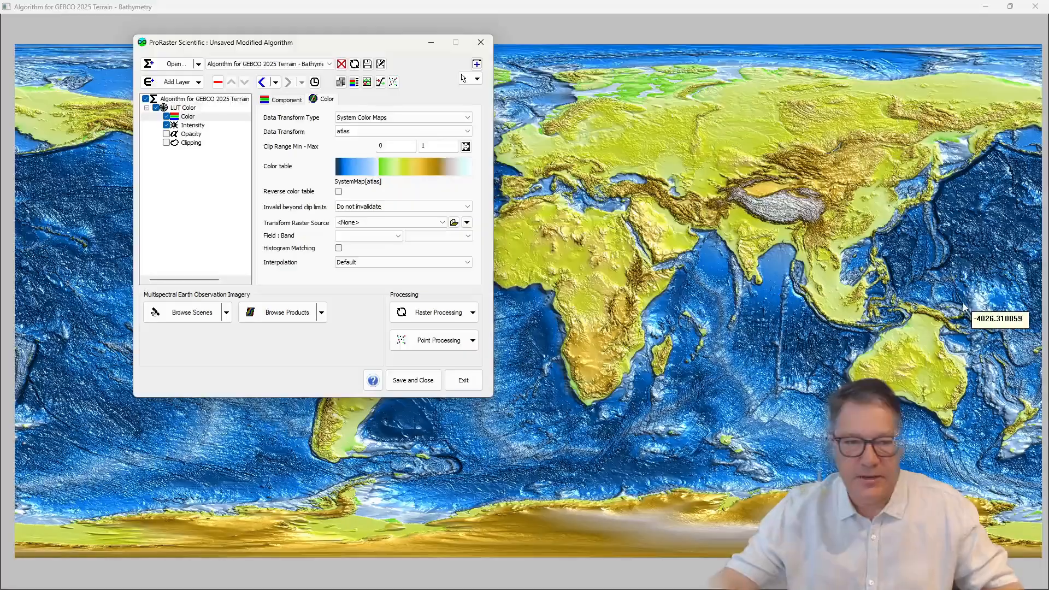
left_click(472, 341)
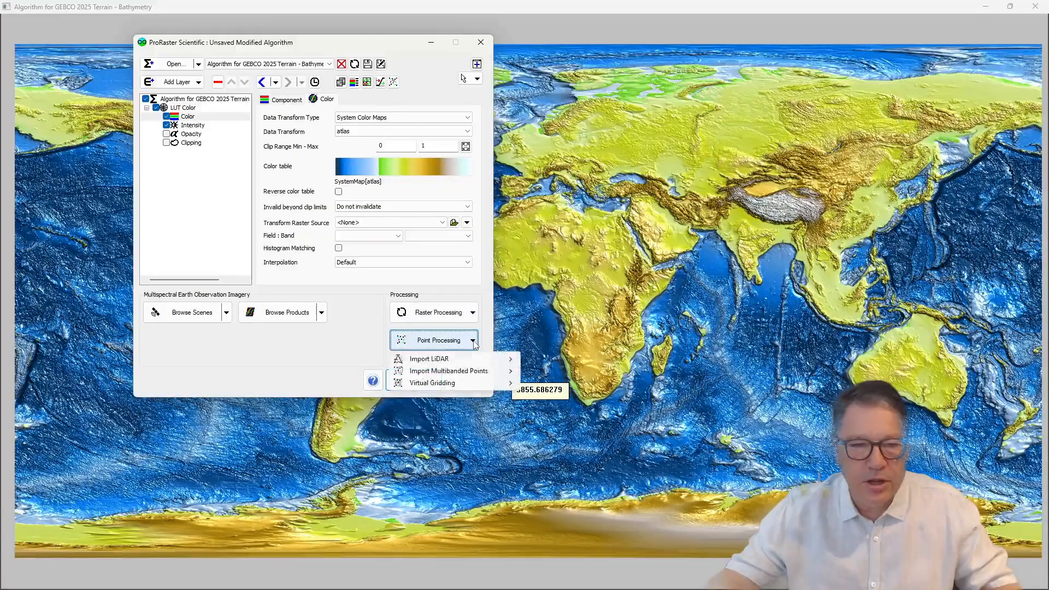
mouse_move(456, 372)
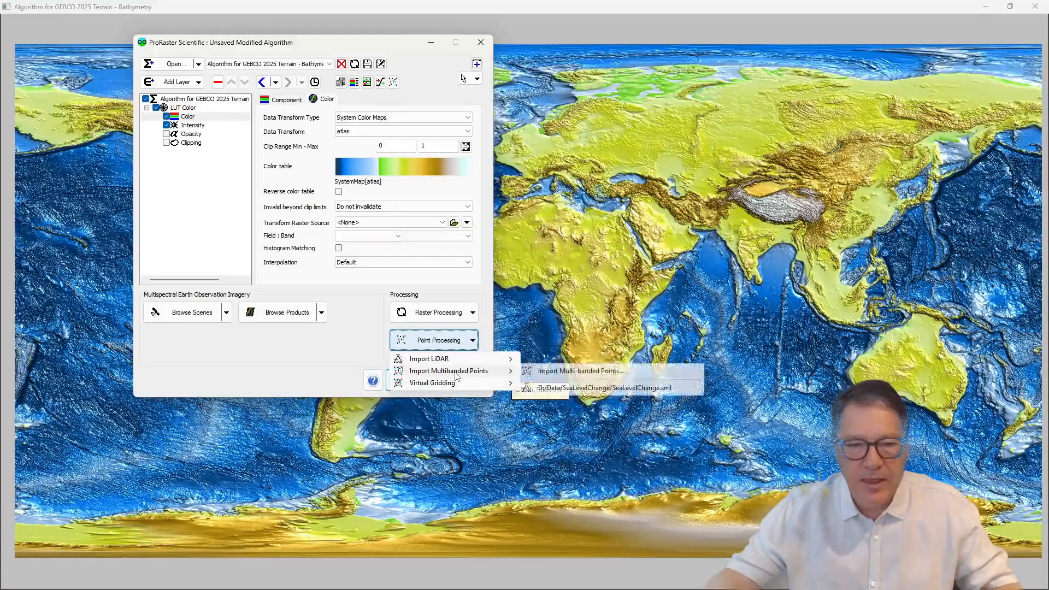
left_click(577, 375)
left_click_drag(300, 62, 529, 88)
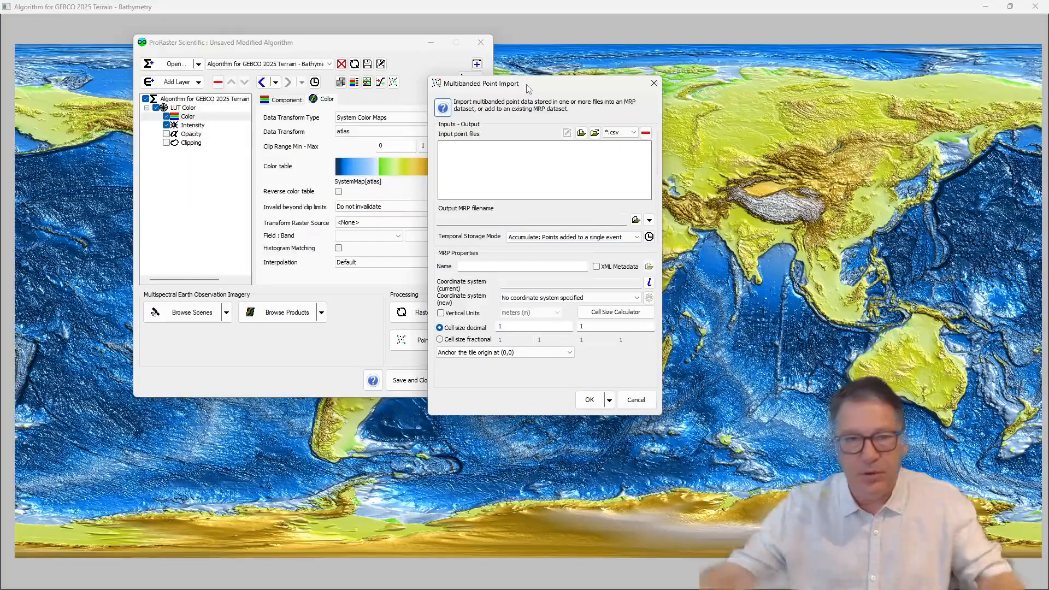
left_click_drag(513, 92, 508, 88)
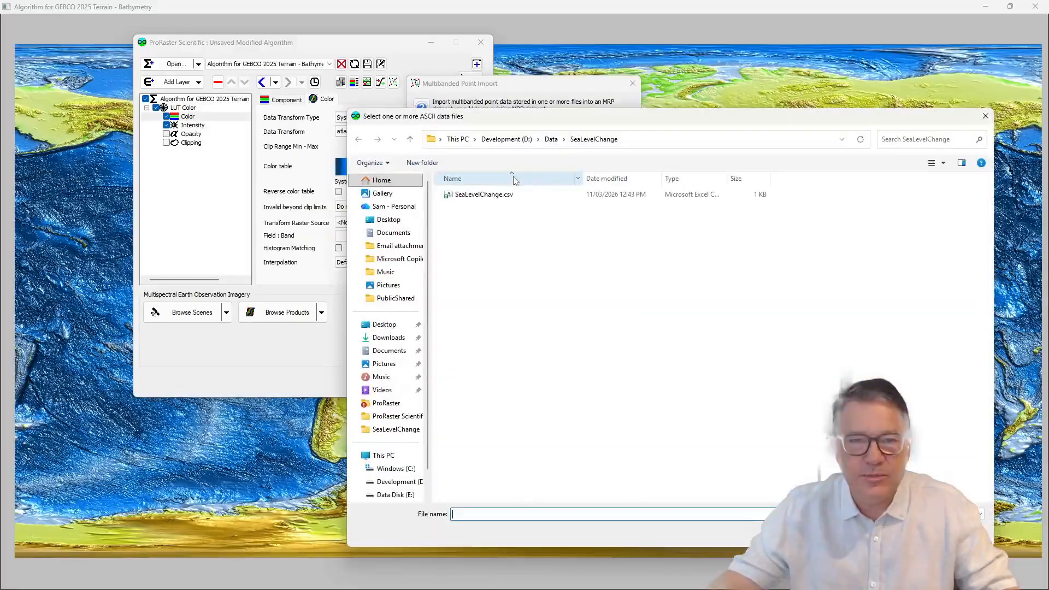
double_click(480, 197)
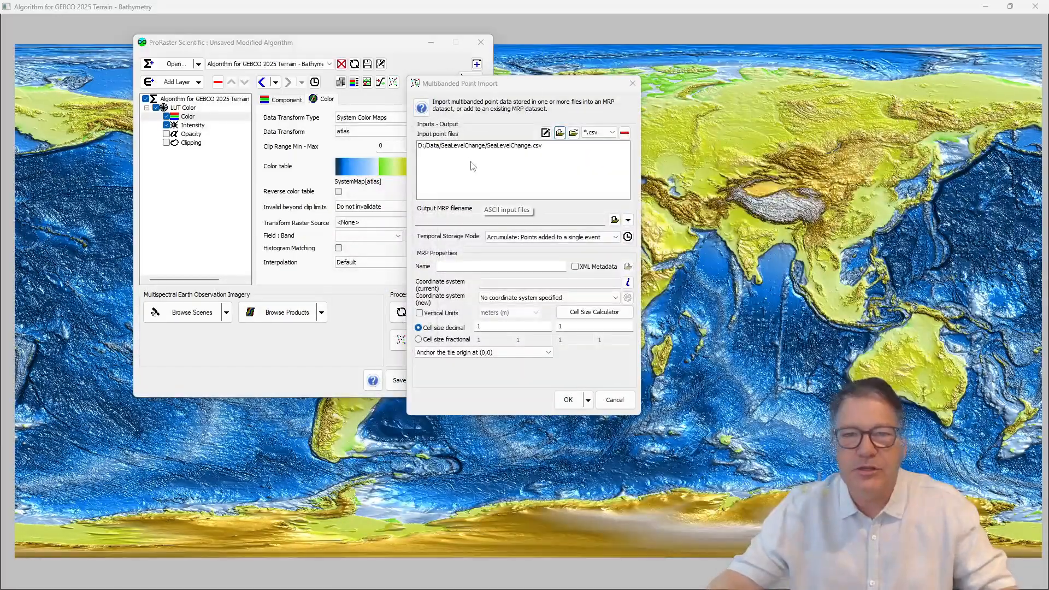
Step: Assign Longitude / Latitude (WGS 84) EPSG:4326 as the coordinate system in the CSV file's import properties
left_click(546, 133)
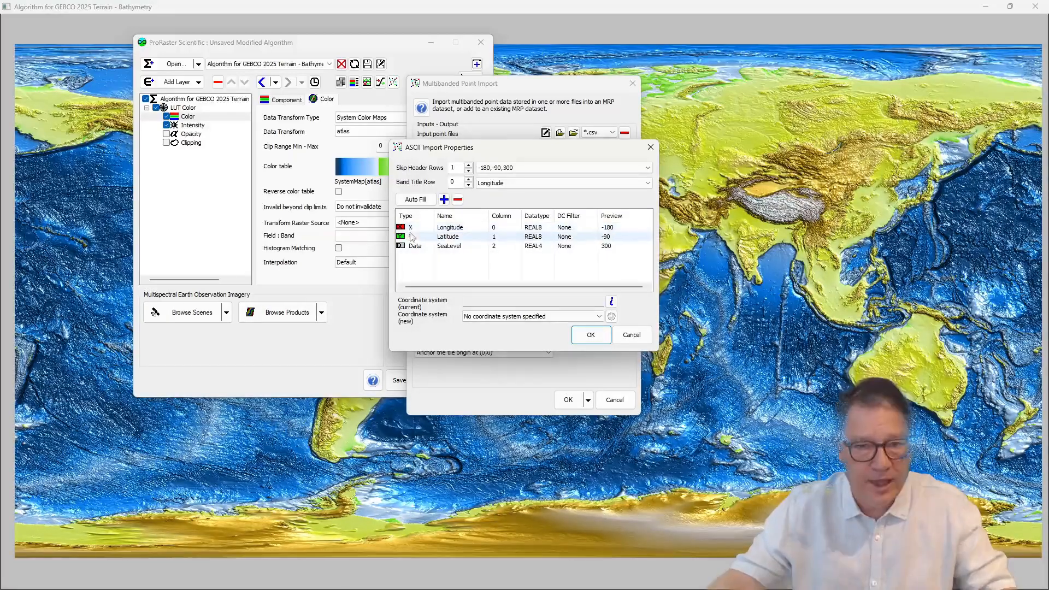
left_click(611, 316)
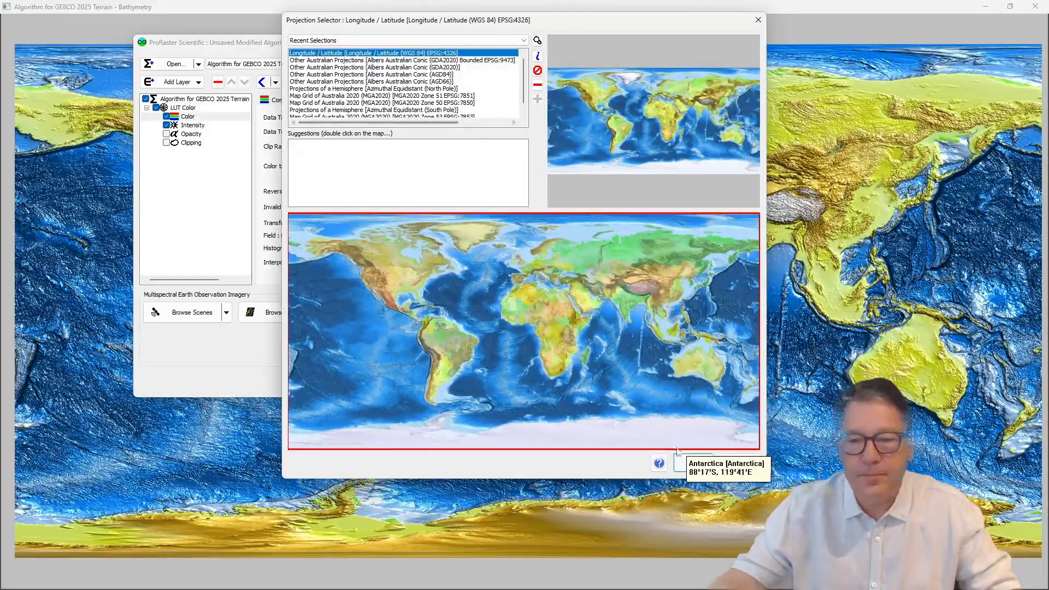
left_click(693, 463)
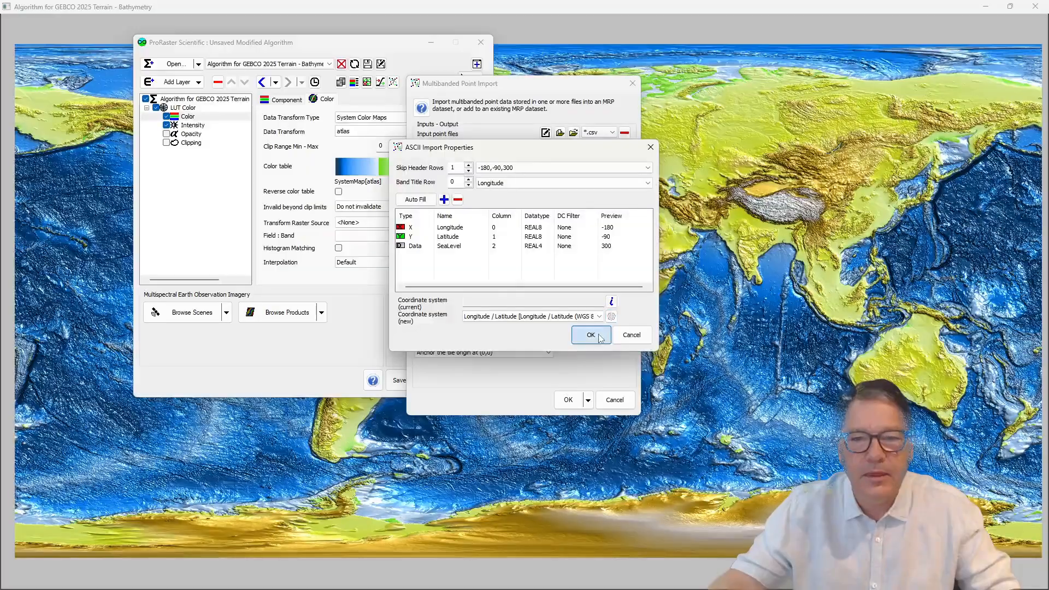
left_click(598, 335)
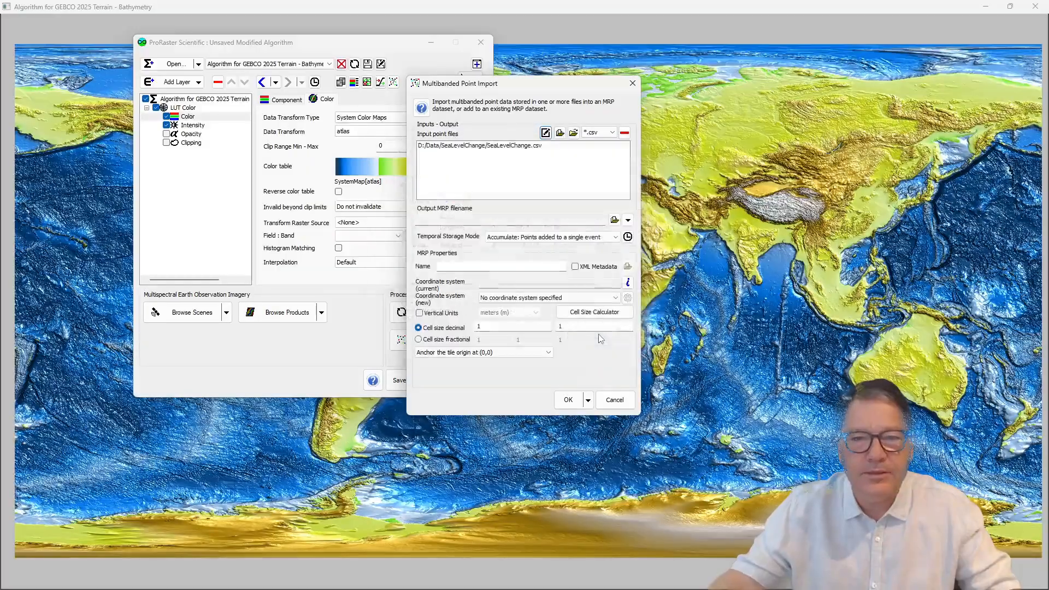
Step: Set the output to the existing SeaLevelChange.mrp, accepting its replacement, and name the dataset "Sae Level Change"
left_click(615, 220)
left_click(490, 197)
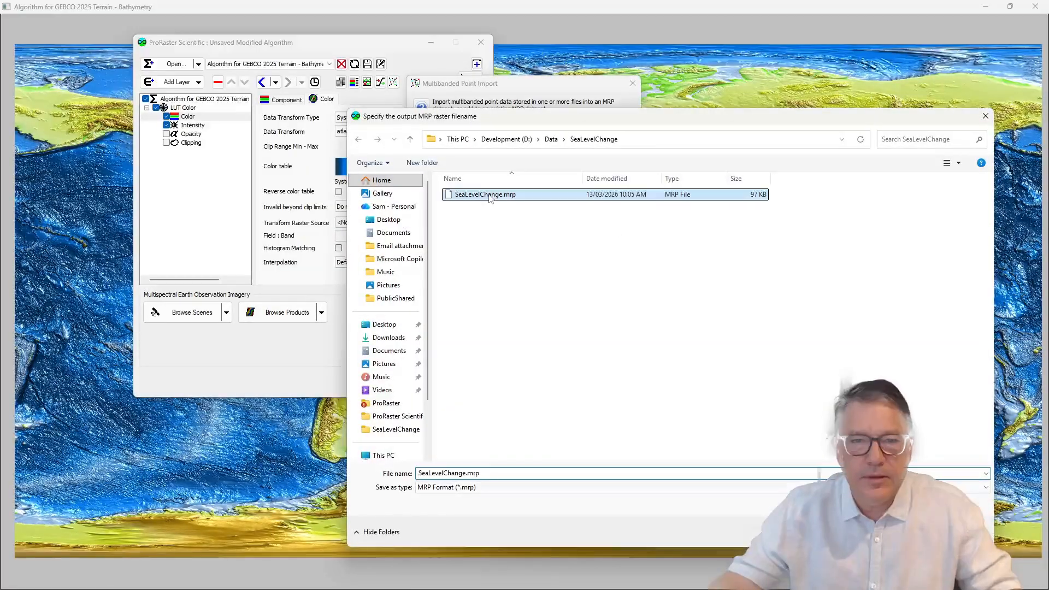
double_click(490, 198)
left_click(562, 301)
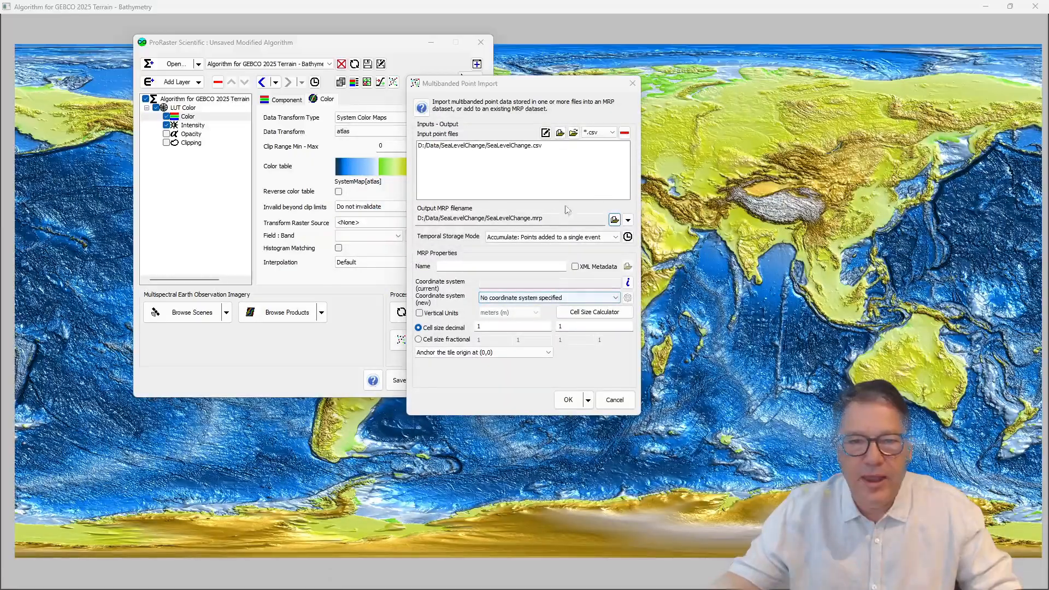
left_click(478, 265)
type("Sae Level Change")
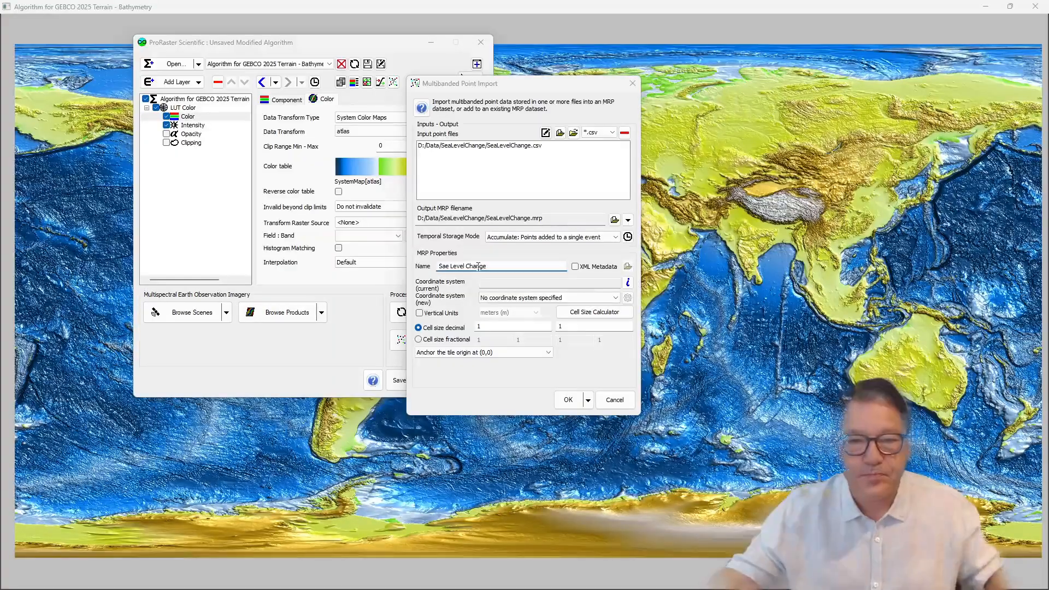
Step: Give the output MRP the Longitude / Latitude (WGS 84) coordinate system and enable vertical units in meters
left_click(627, 298)
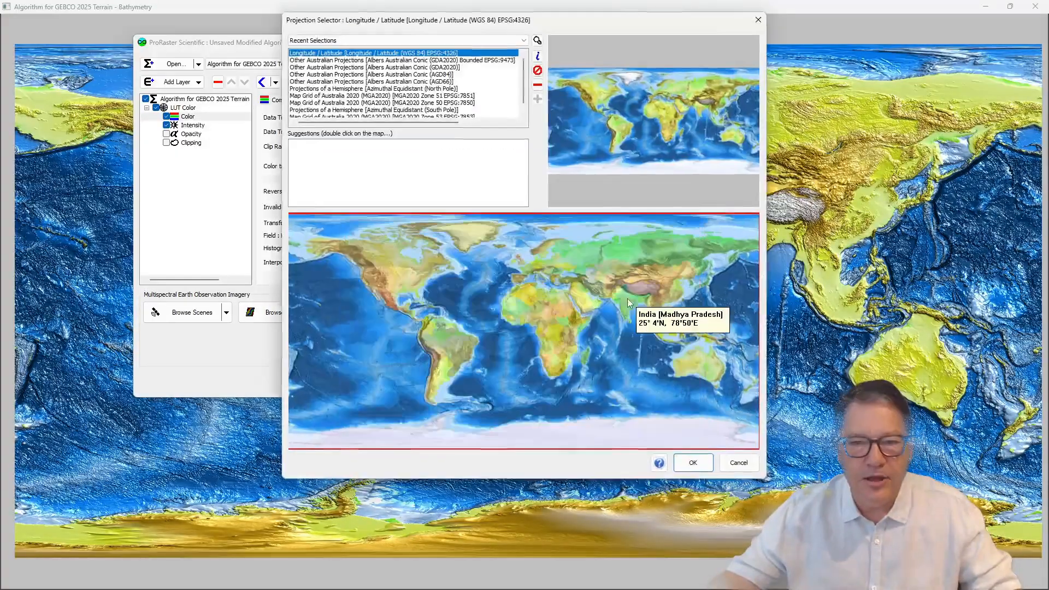
left_click(692, 462)
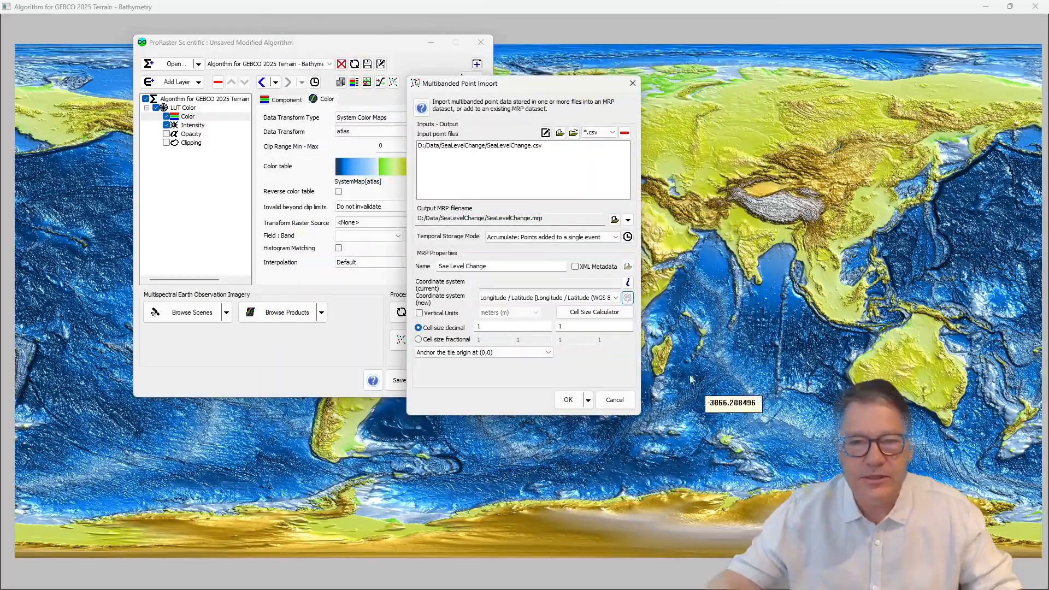
left_click(443, 316)
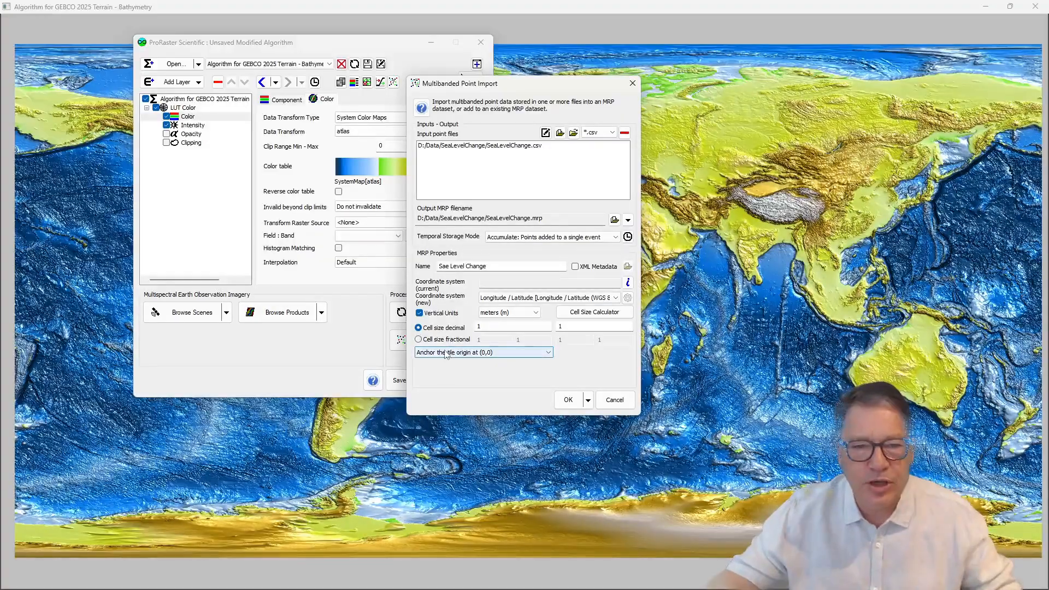
Step: Set the cell size to 2 by 2, straddle the tile origin over (0,0), and run the point import
left_click(486, 326)
left_click_drag(486, 326, 467, 328)
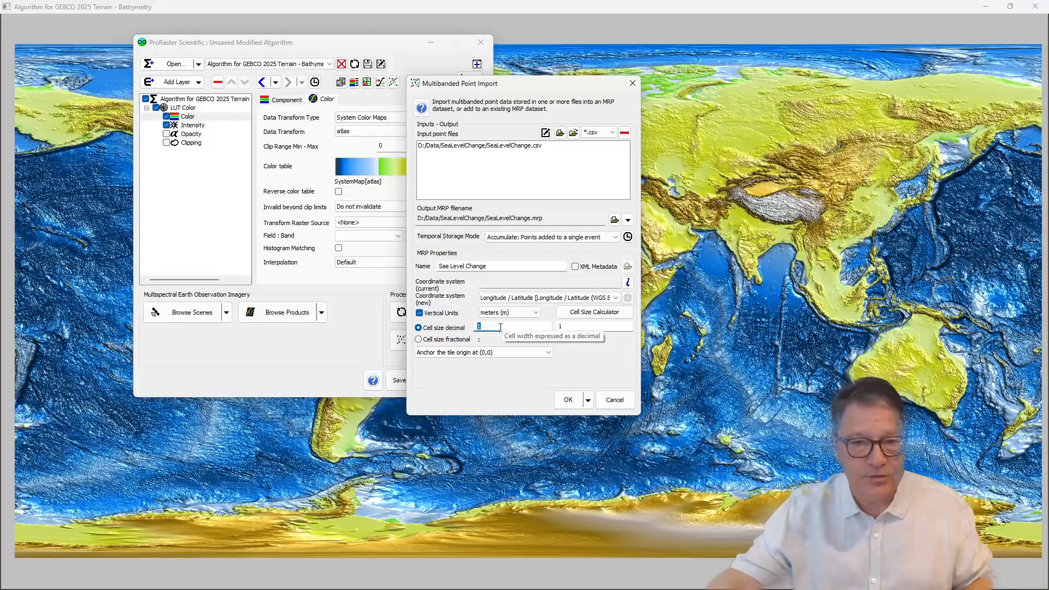
type("2")
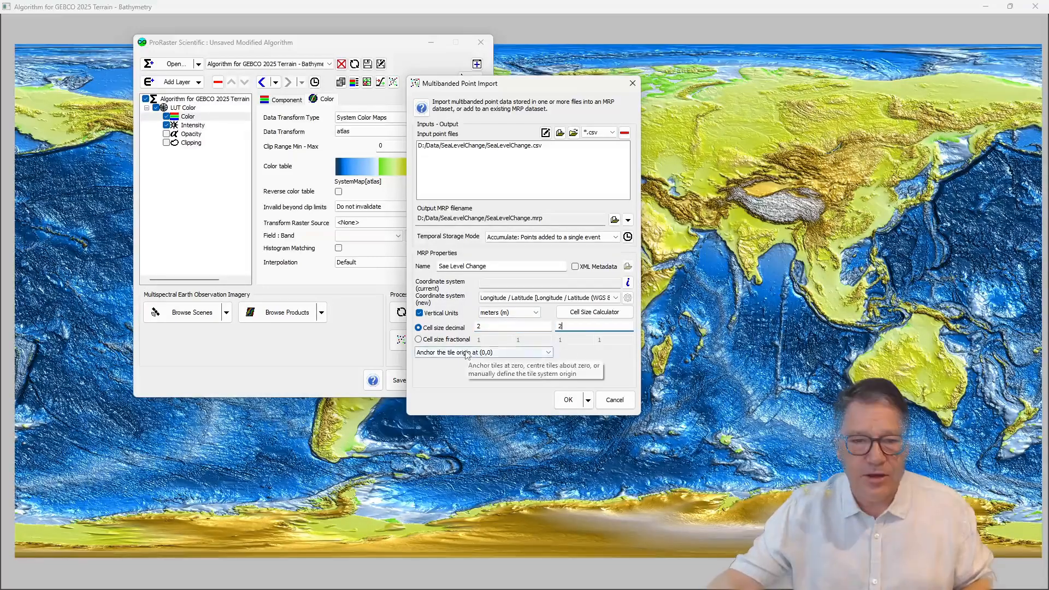
left_click(443, 353)
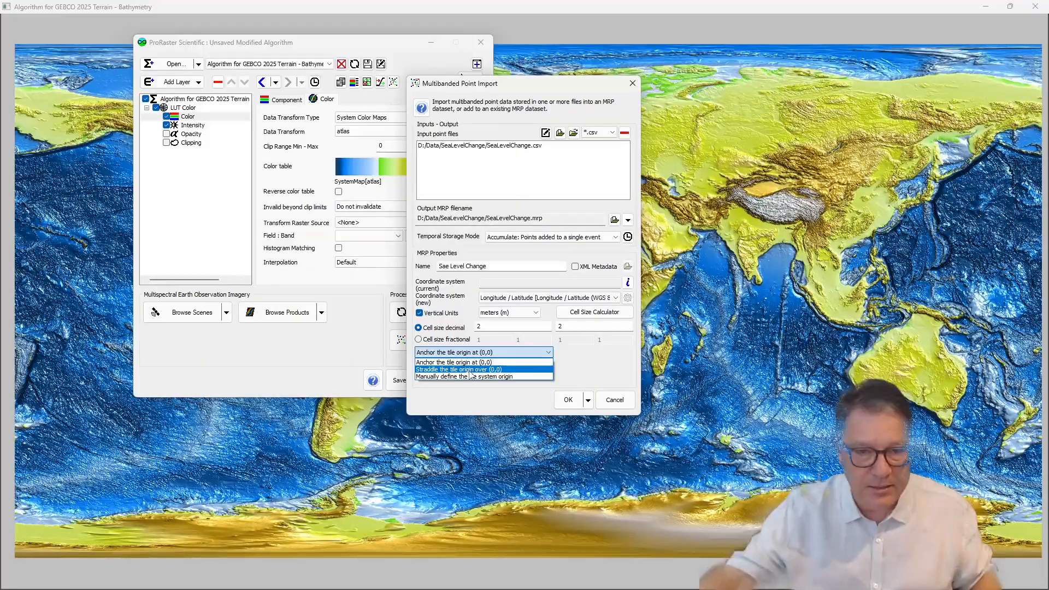
left_click(471, 370)
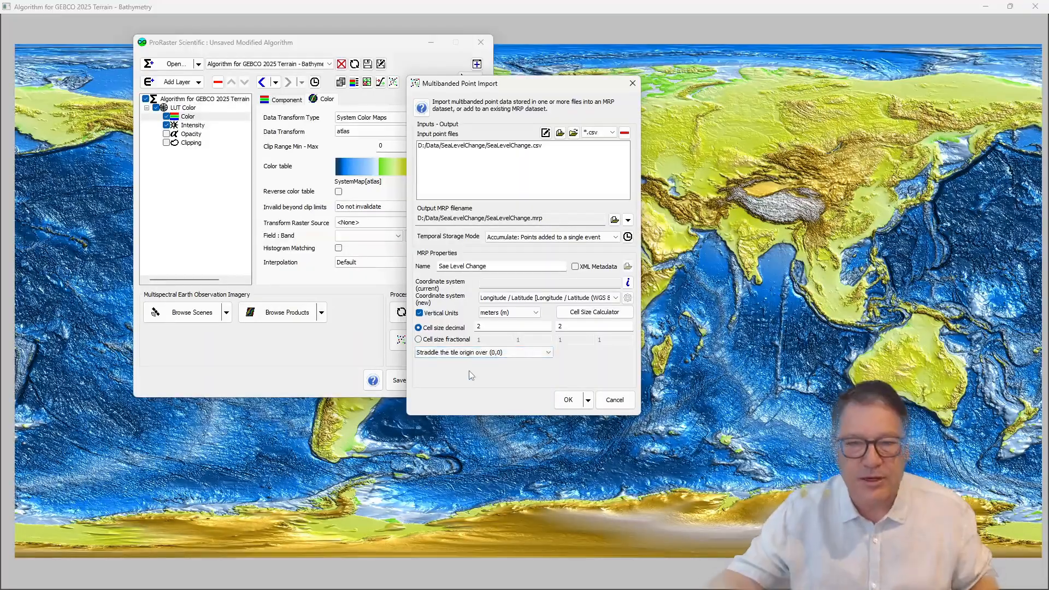
left_click(568, 398)
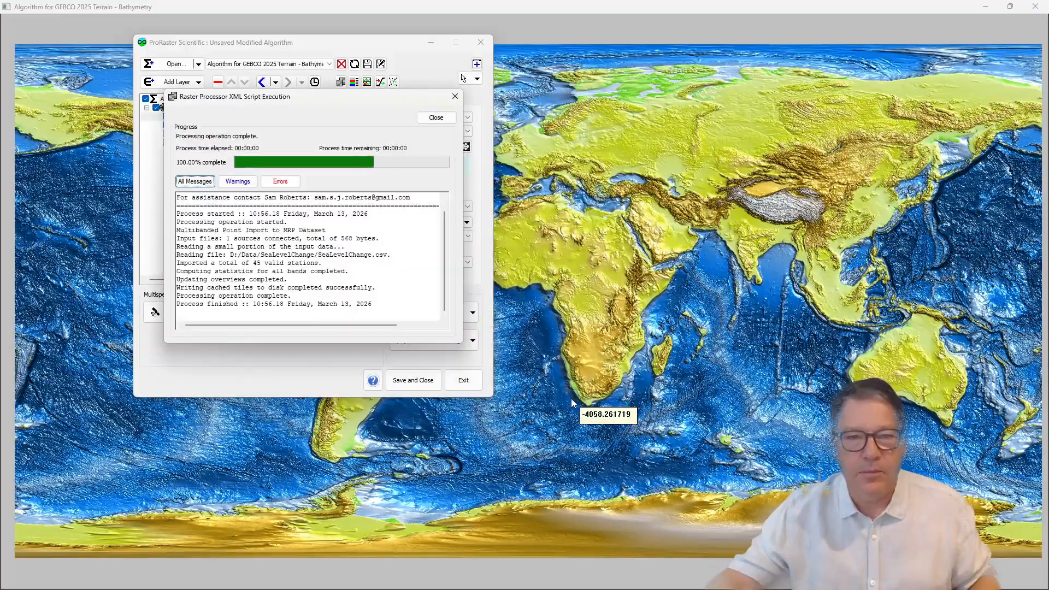
left_click(436, 118)
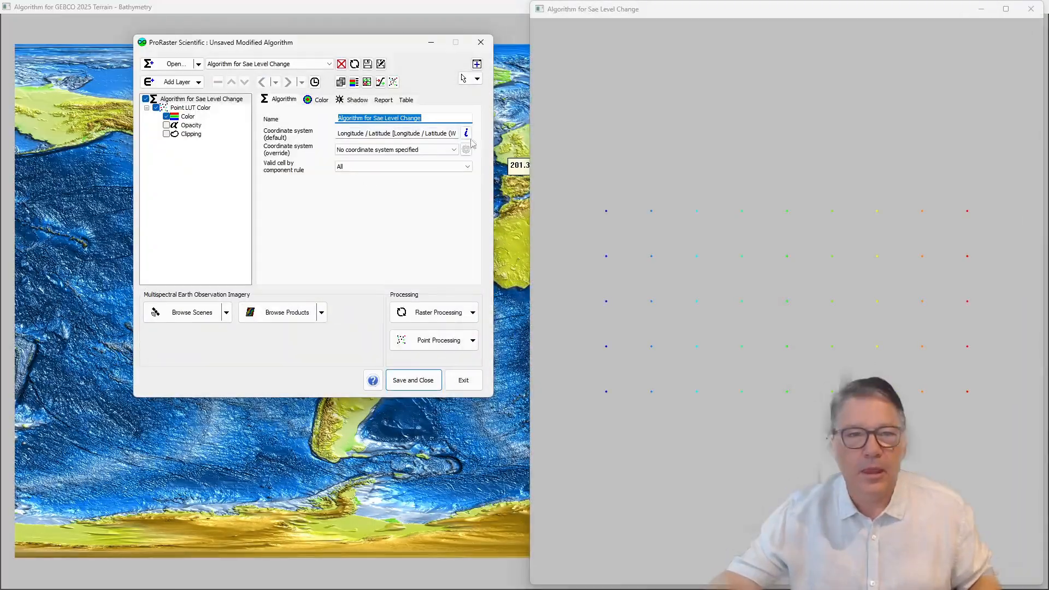
Step: Colour the imported points by the SeaLevel band in the point layer's Color component
left_click(186, 117)
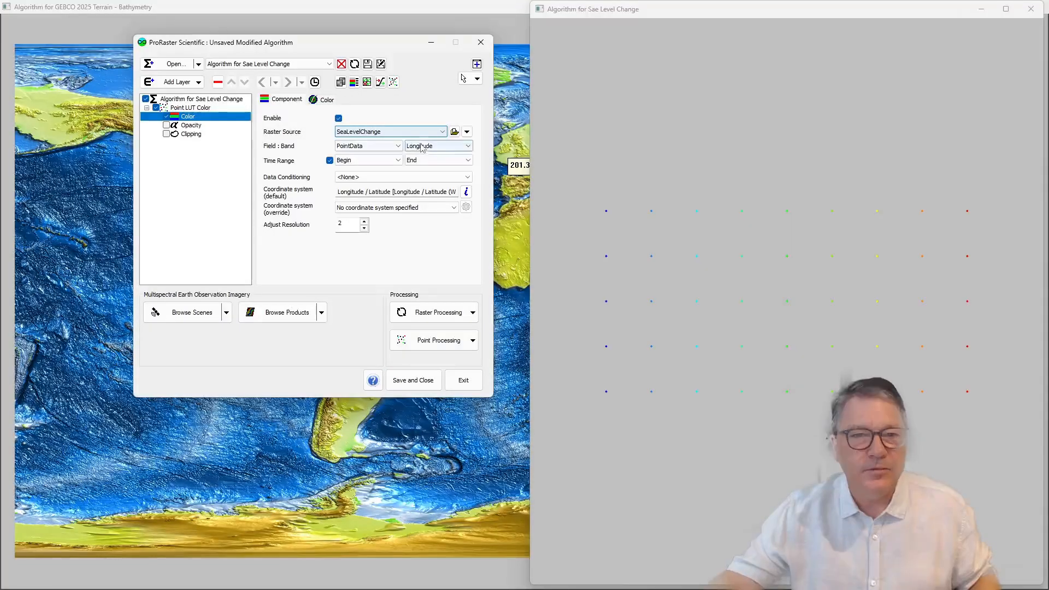
left_click(423, 148)
left_click(423, 169)
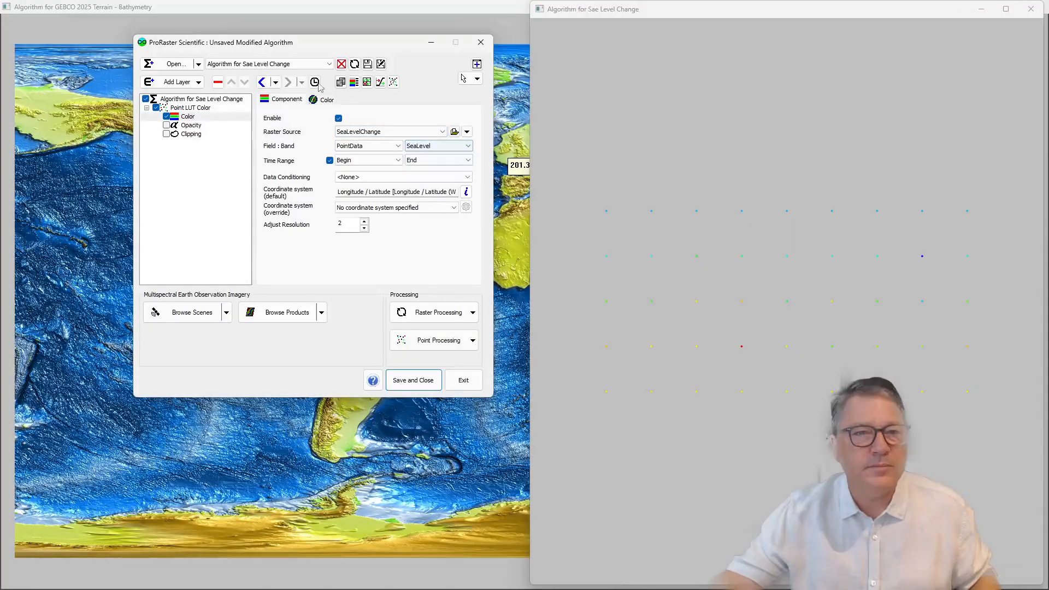
Step: Set the point size of the Point LUT Color layer to 24
left_click(217, 107)
left_click(350, 103)
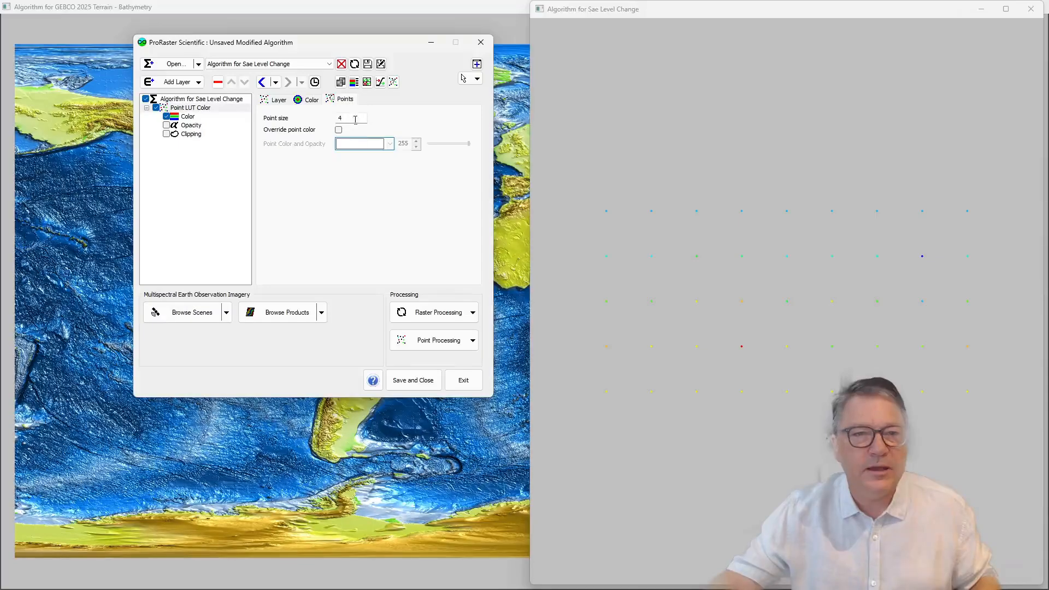
left_click_drag(355, 120, 321, 119)
type("24")
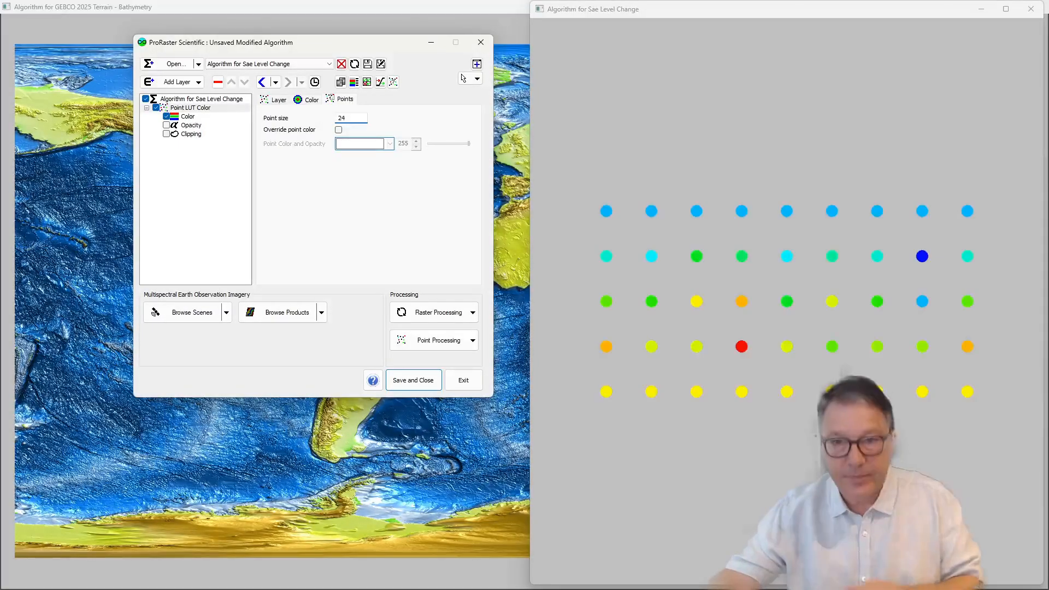
Step: Start a new virtual grid with D:/Data/SeaLevelChange/SeaLevelChange.mrp as the input MRP
left_click_drag(531, 2, 298, 54)
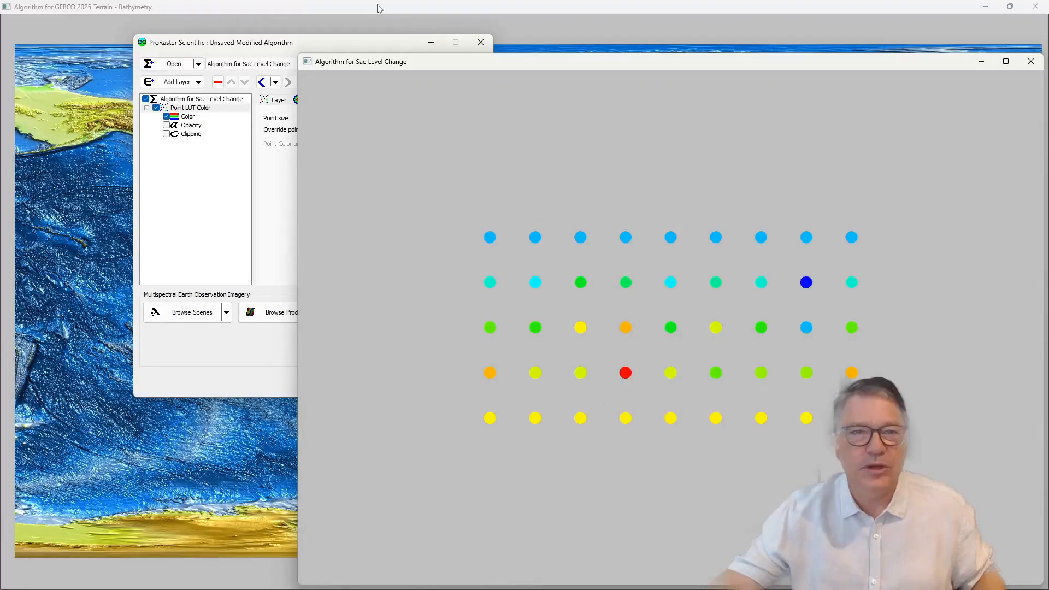
left_click(334, 41)
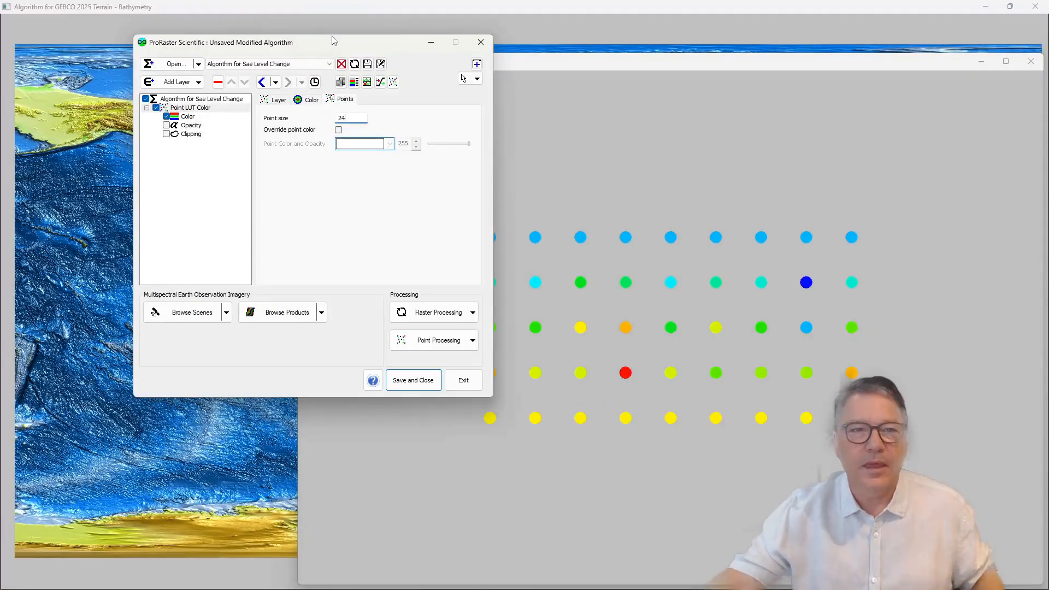
left_click(473, 340)
mouse_move(437, 384)
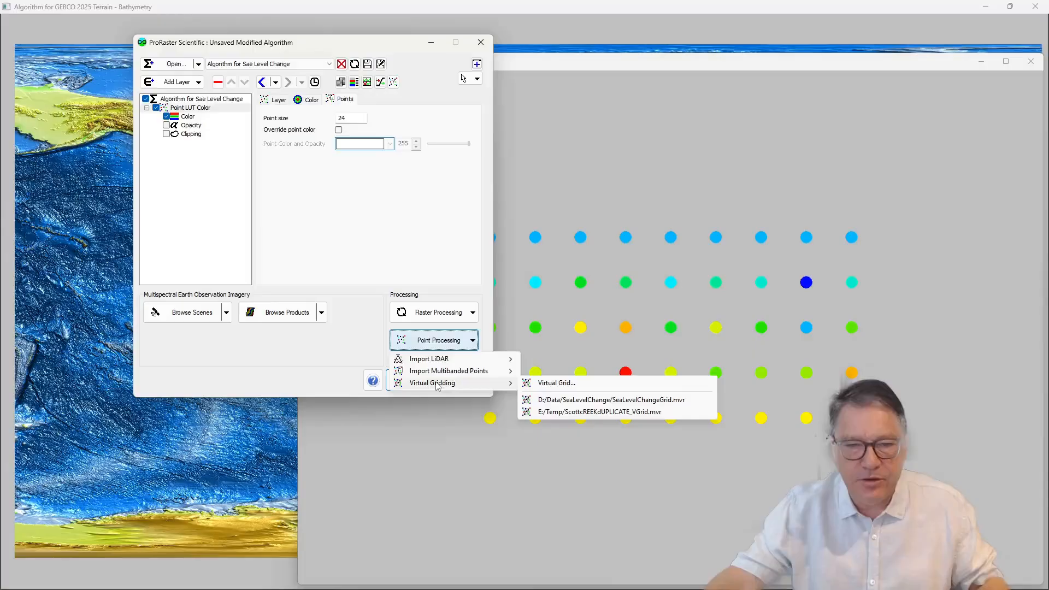
left_click(577, 387)
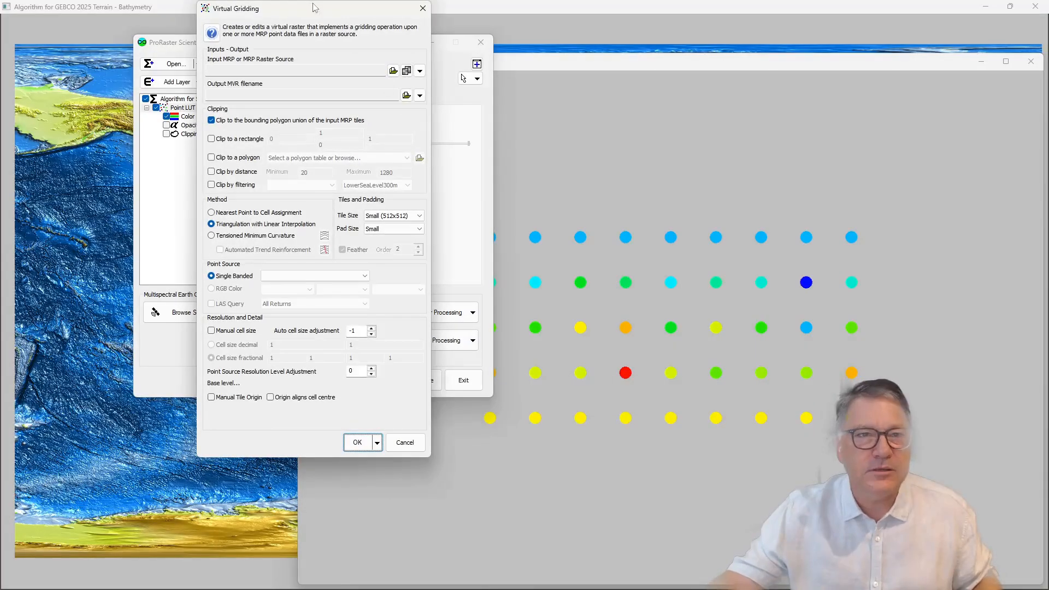
left_click_drag(315, 7, 418, 63)
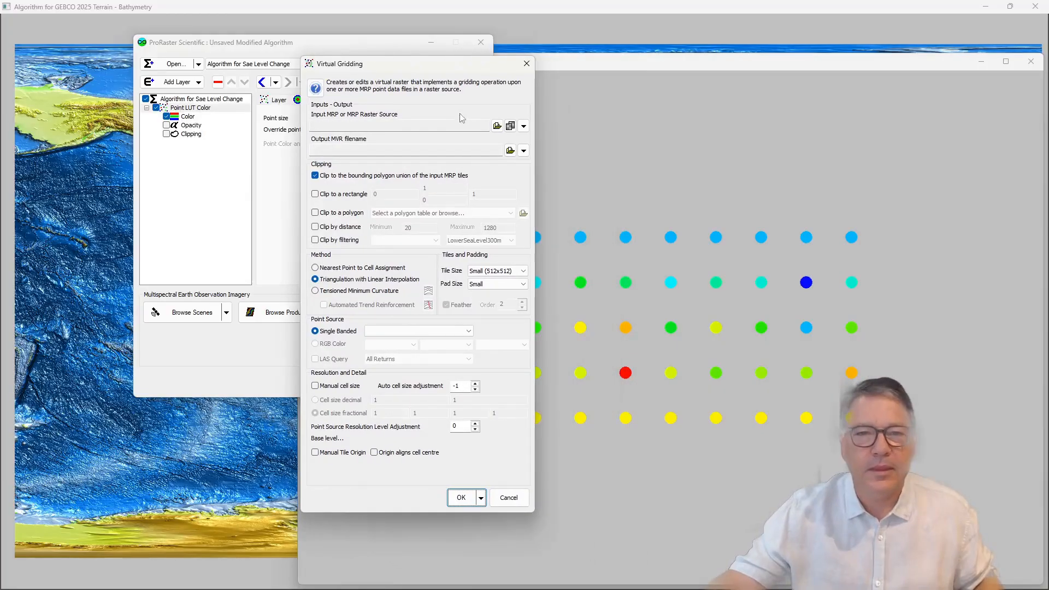
left_click(523, 126)
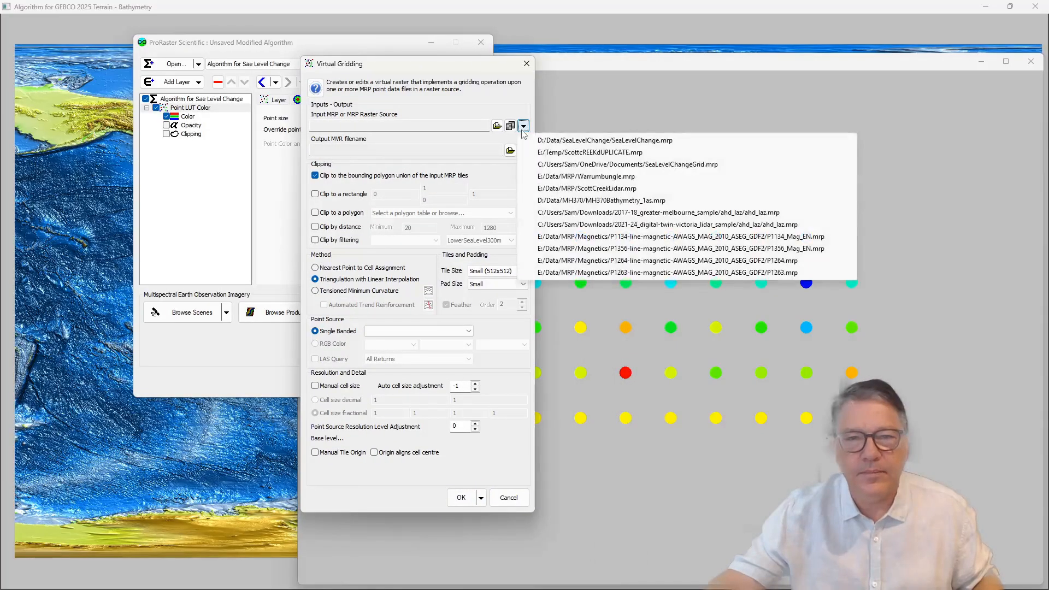
left_click(632, 141)
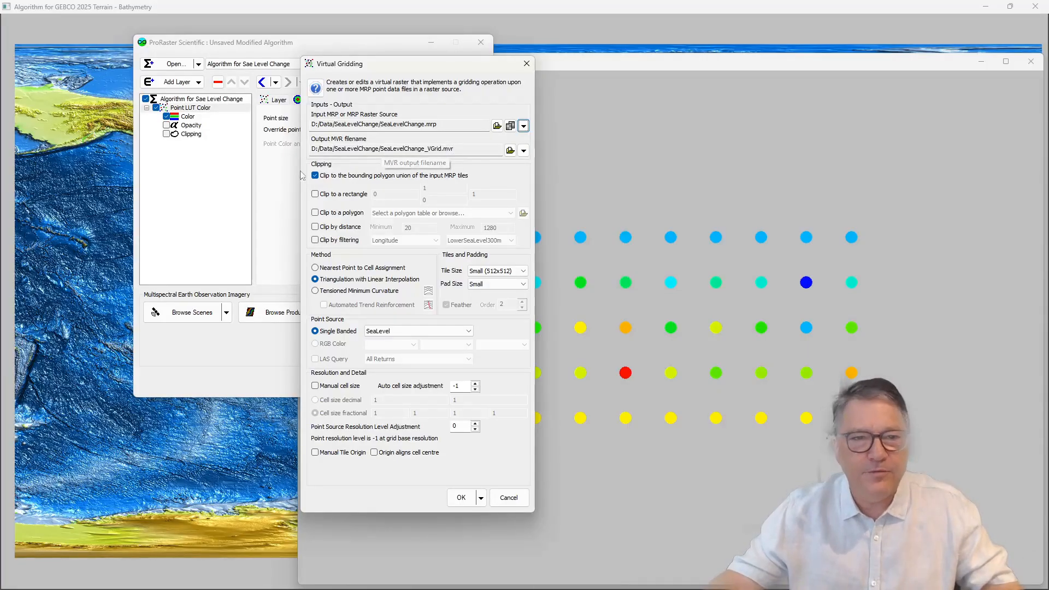
Step: Clip the grid to a rectangle from -190 to 190 in X and -100 to 100 in Y instead of the bounding polygon union
left_click(341, 195)
left_click(336, 174)
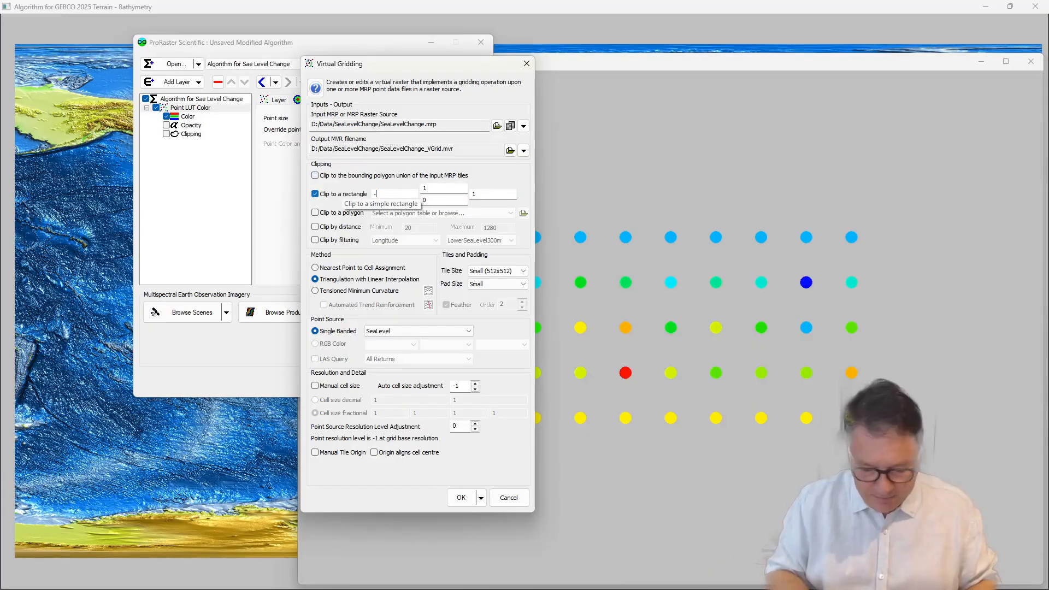
type("-190")
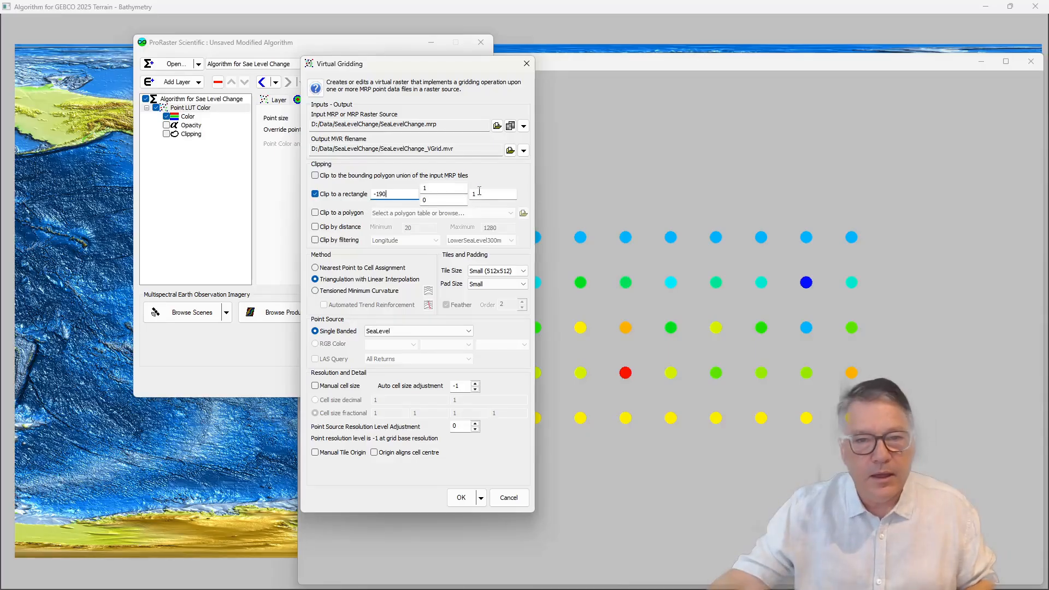
left_click(480, 192)
type("90")
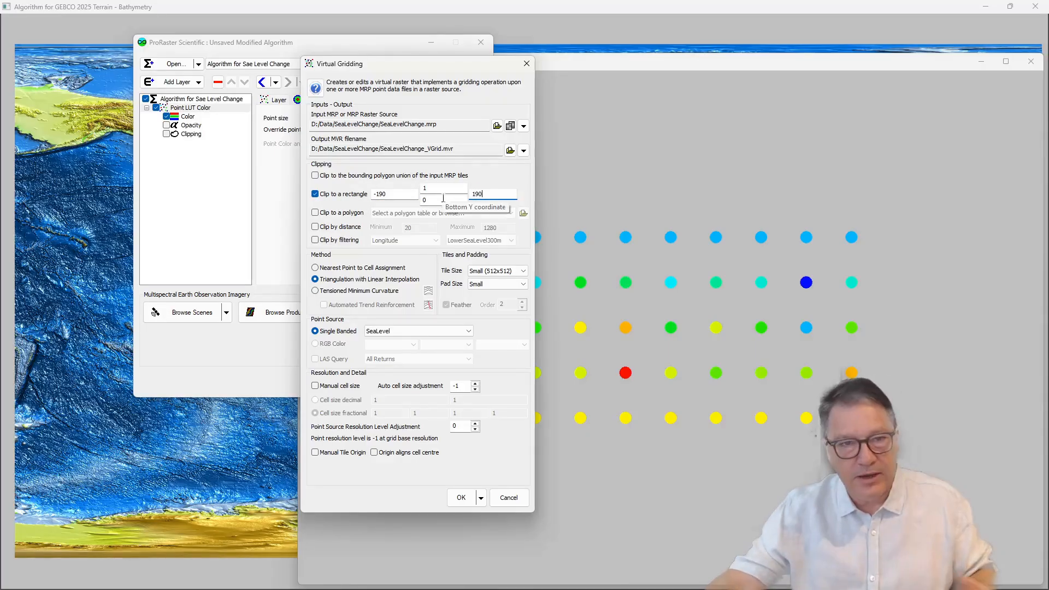
left_click_drag(432, 188, 405, 184)
type("100")
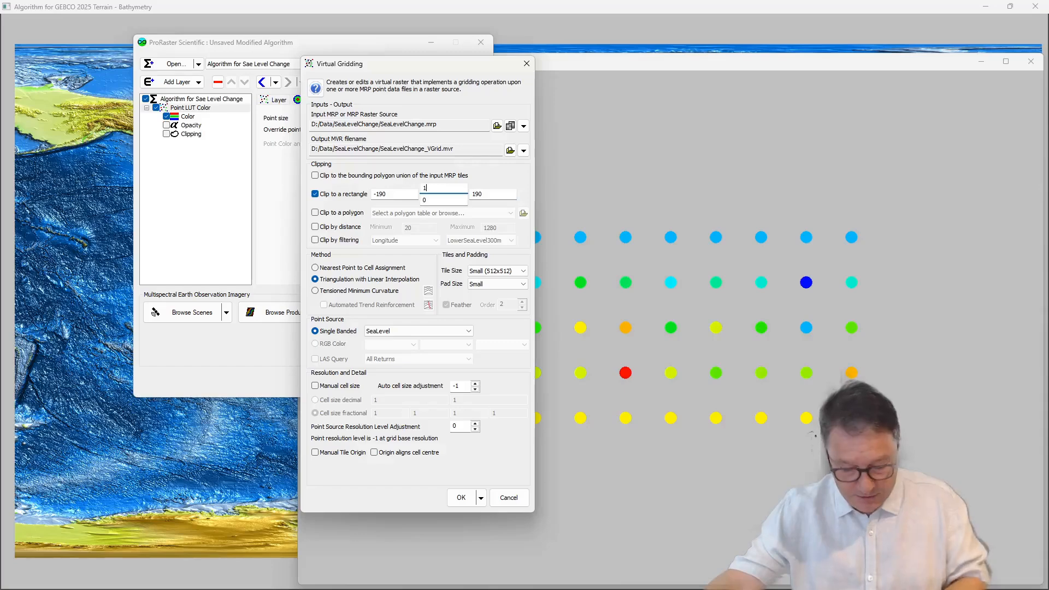
left_click(436, 203)
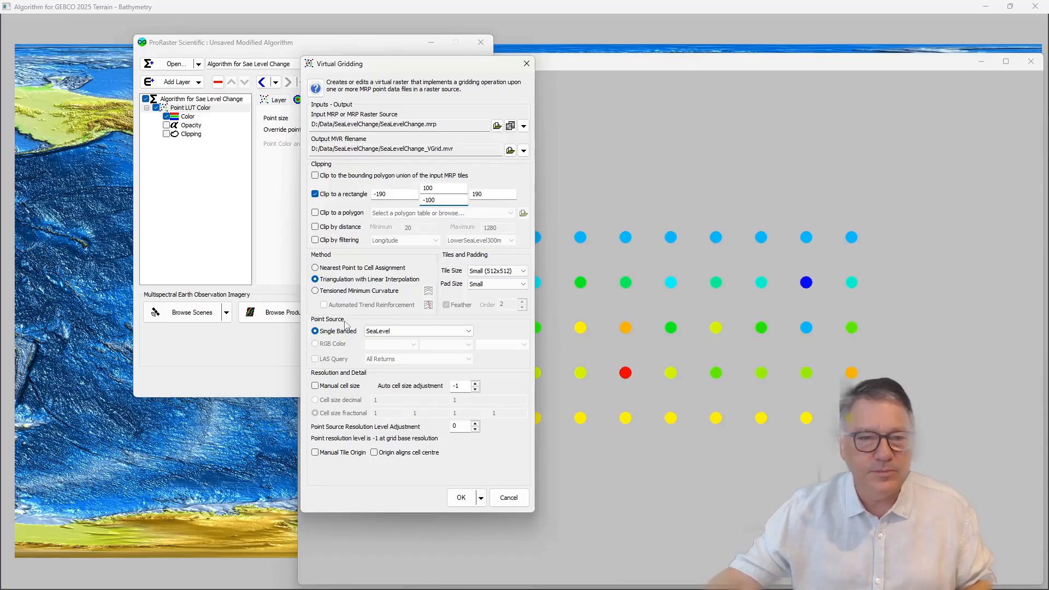
Step: Choose Tensioned Minimum Curvature as the gridding method and set its convergence to 0
left_click(342, 292)
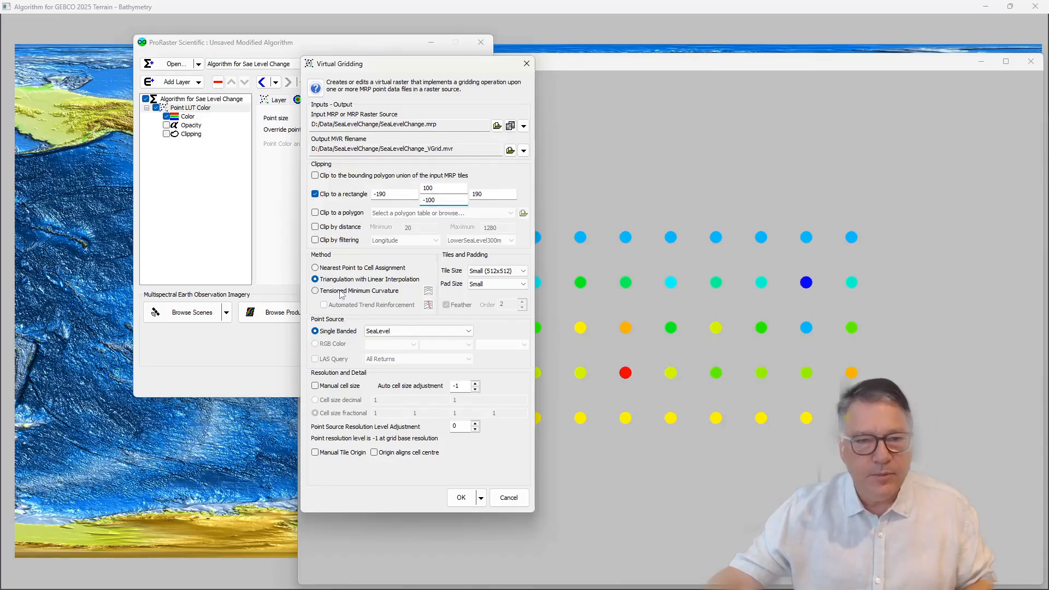
left_click(428, 292)
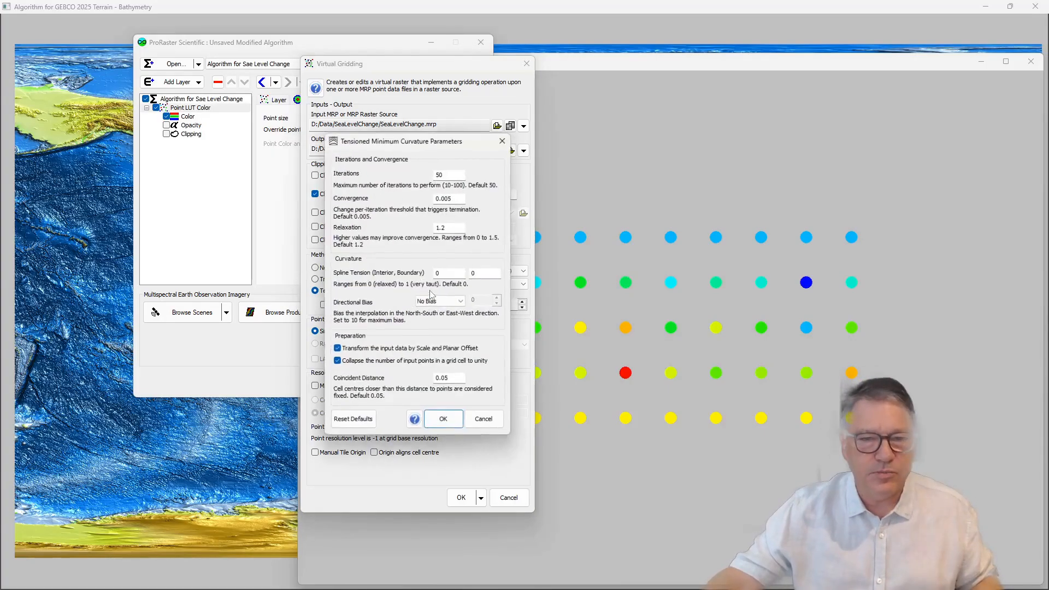
double_click(458, 200)
type("0")
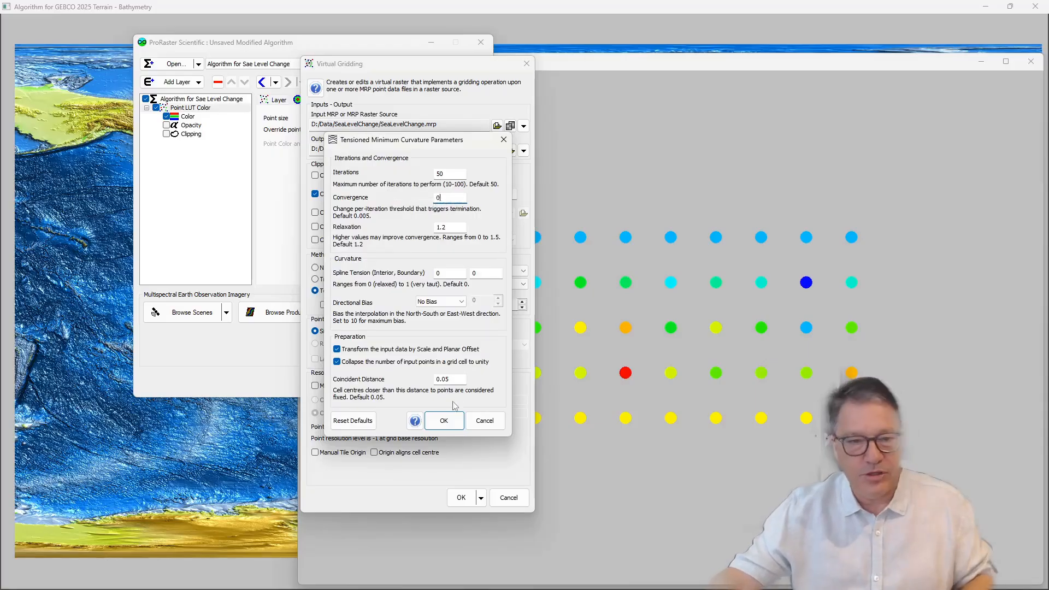
left_click(443, 421)
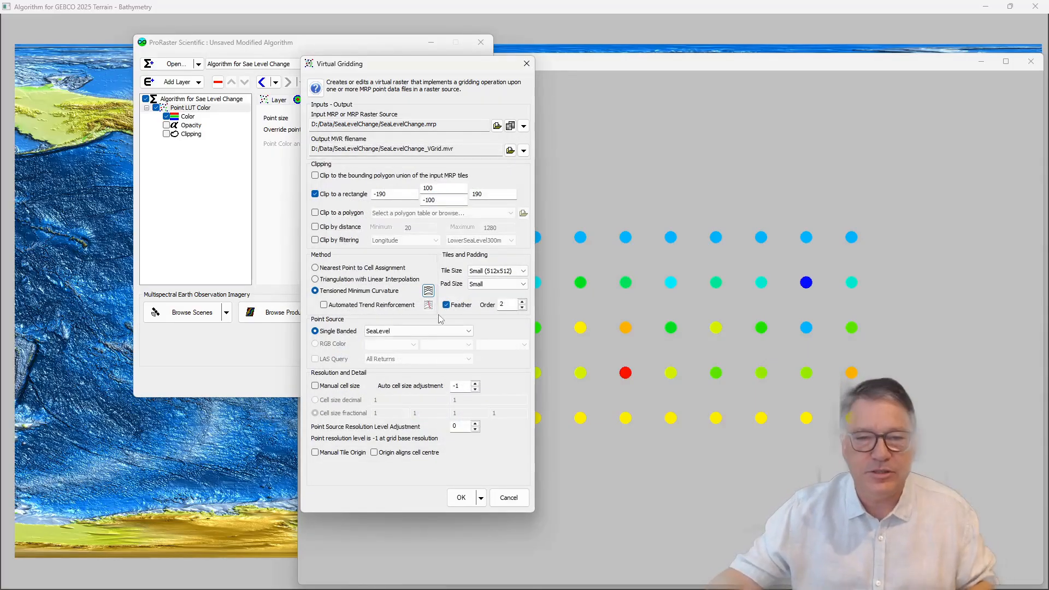
Step: Set the grid tile size to Tiny (256x256) and keep SeaLevel as the single-banded point source
left_click(509, 272)
left_click(501, 281)
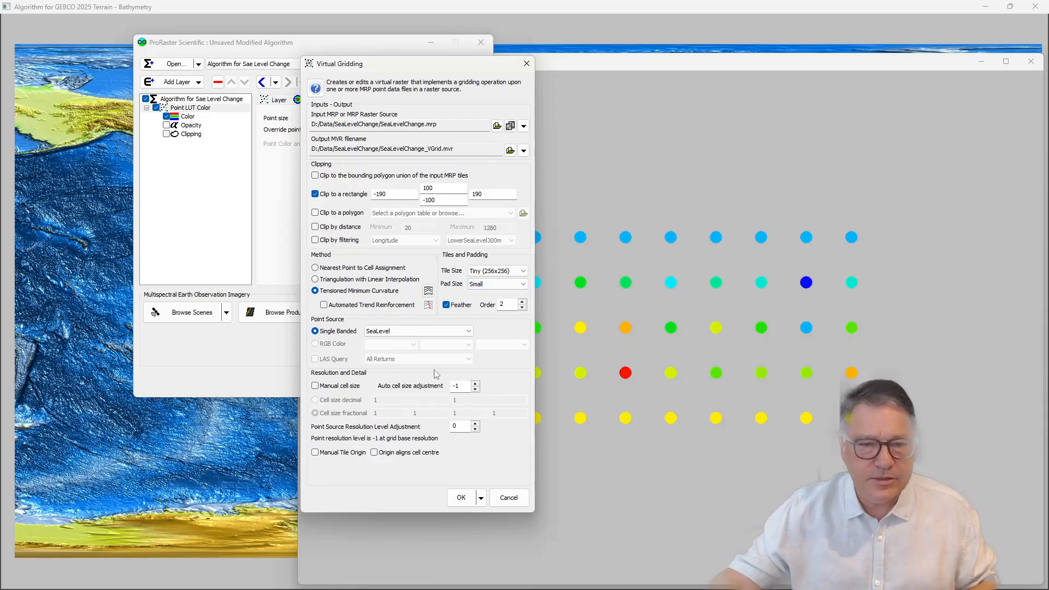
left_click(408, 331)
left_click(408, 334)
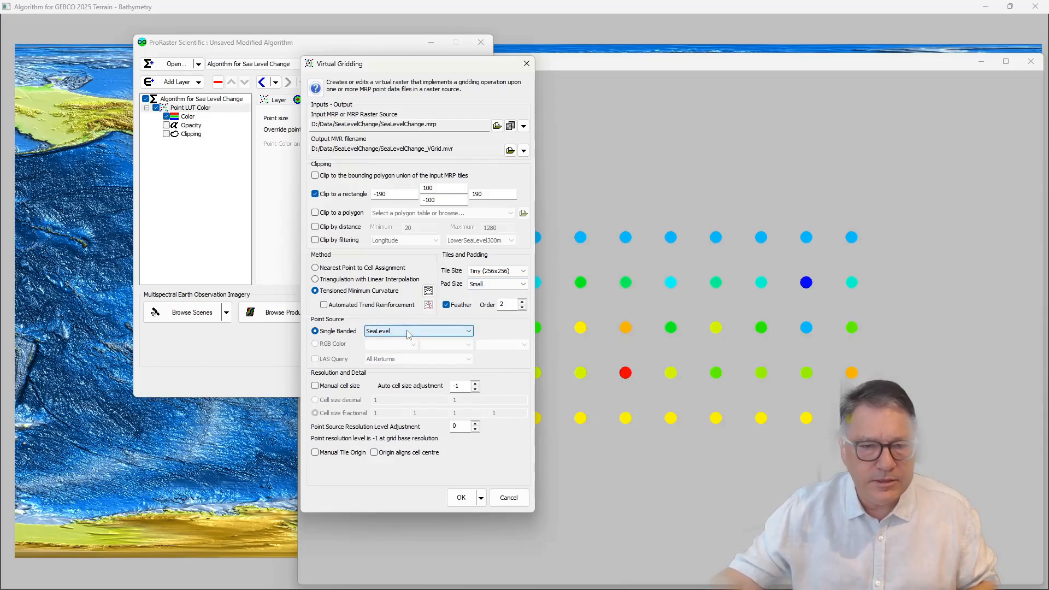
Step: Set a manual fractional cell size of 4/1 by 4/1 and a point source resolution level adjustment of -1
left_click(334, 386)
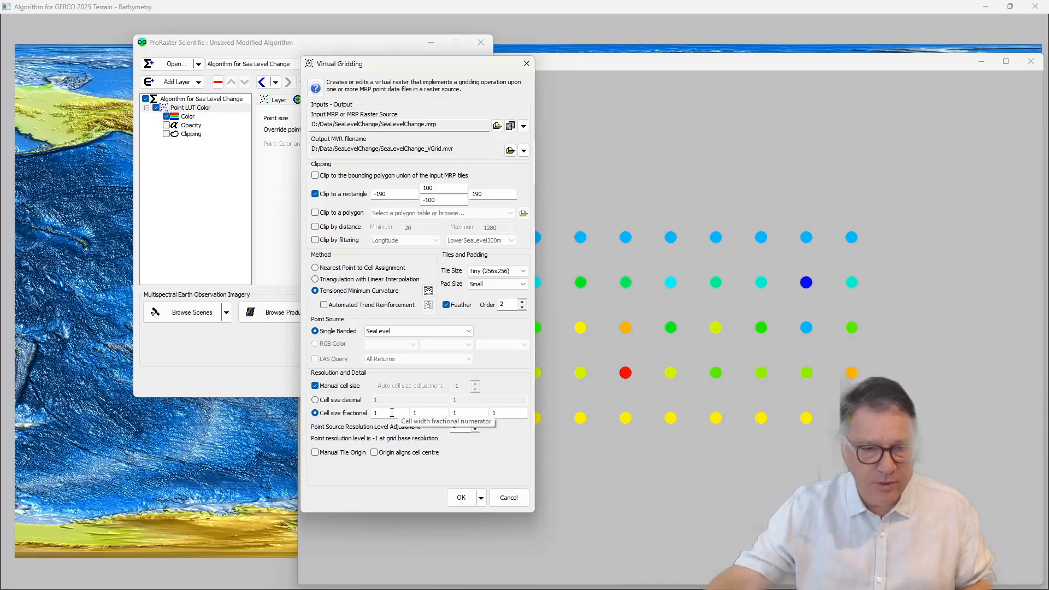
double_click(374, 413)
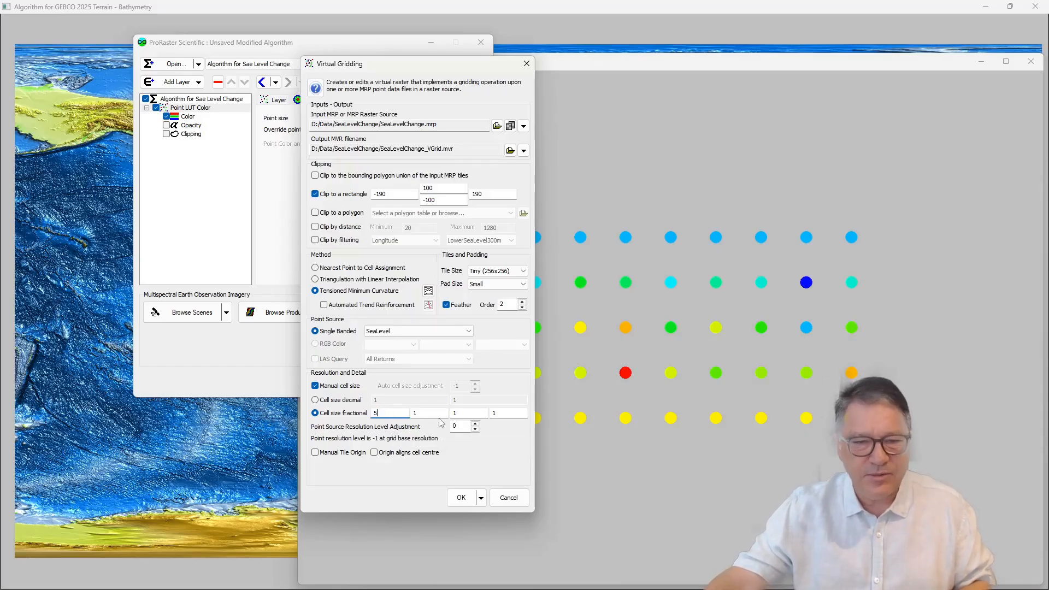
key("Tab")
key("Tab")
type("5")
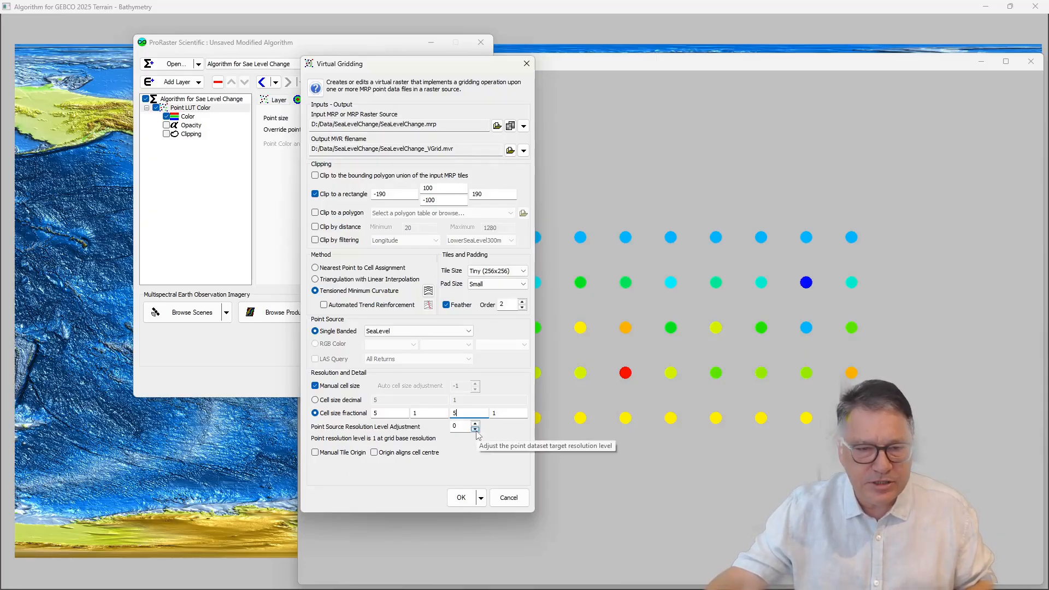
left_click(505, 413)
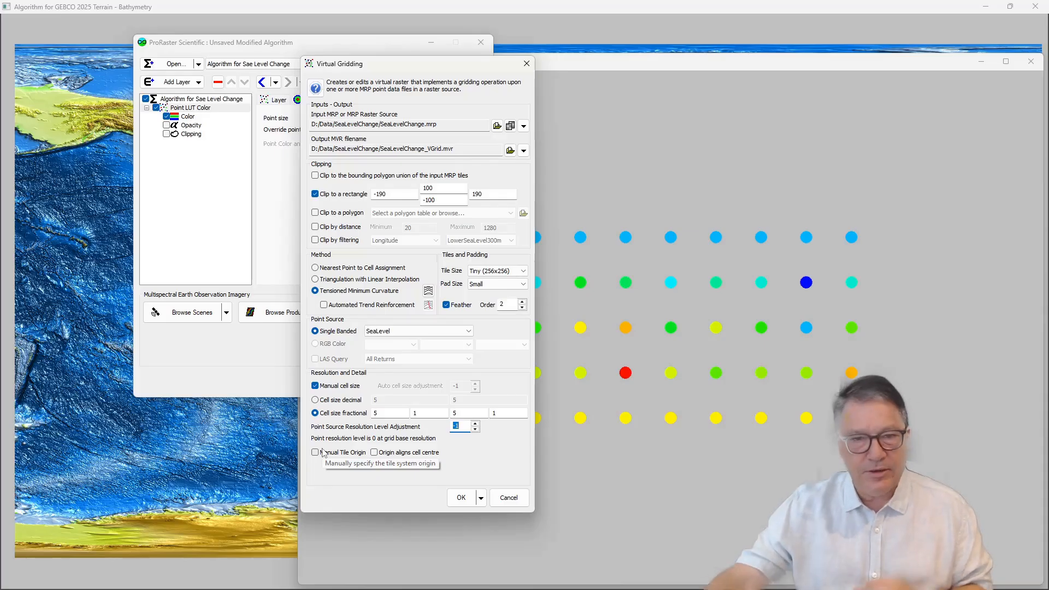
double_click(389, 410)
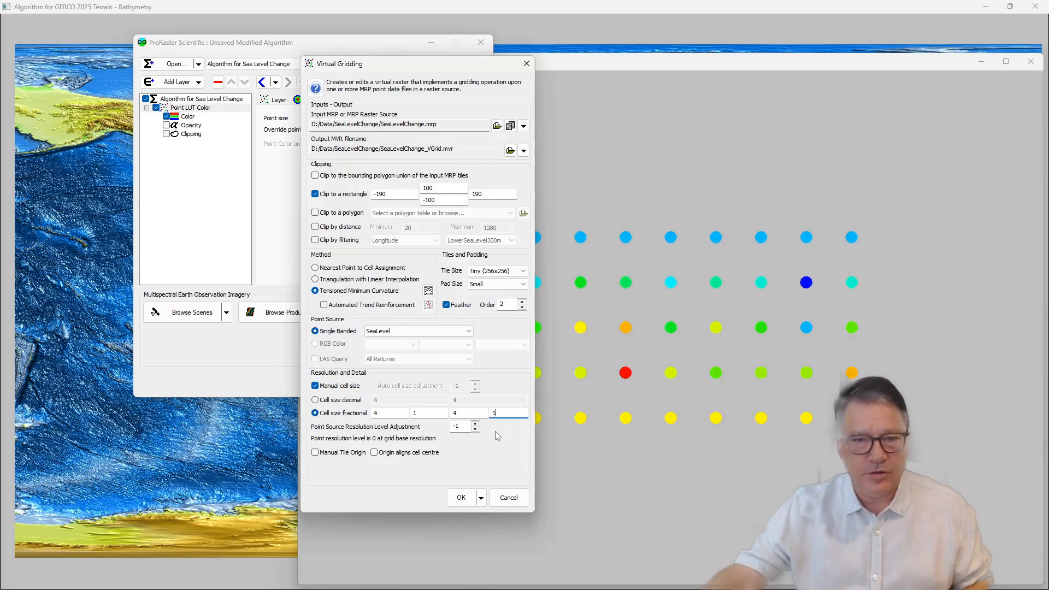
Step: Set a manual decimal tile origin of -512, -512 and create the virtual grid
left_click(349, 453)
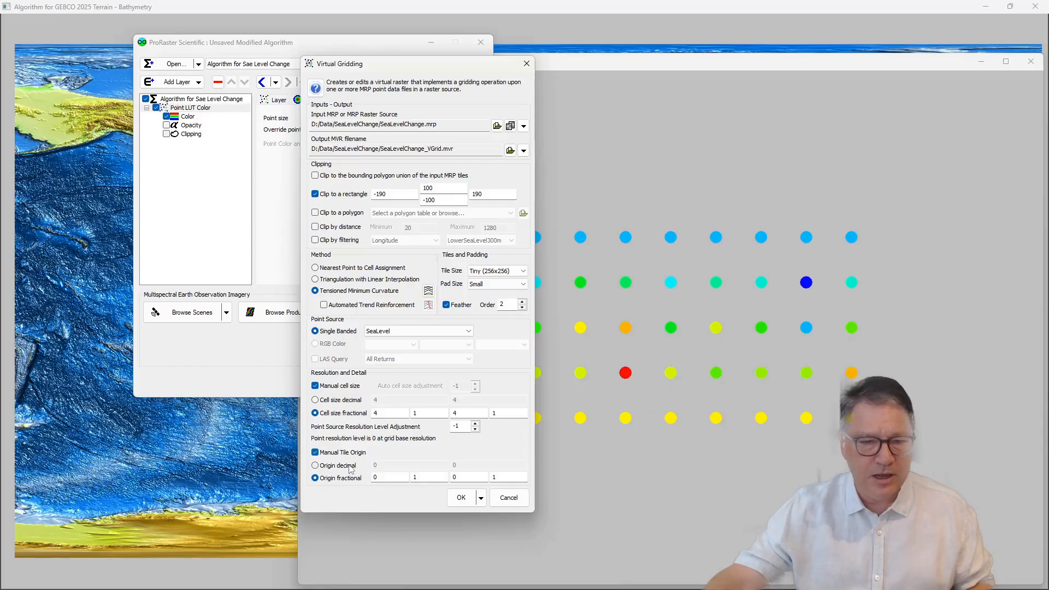
left_click(349, 466)
type("-512")
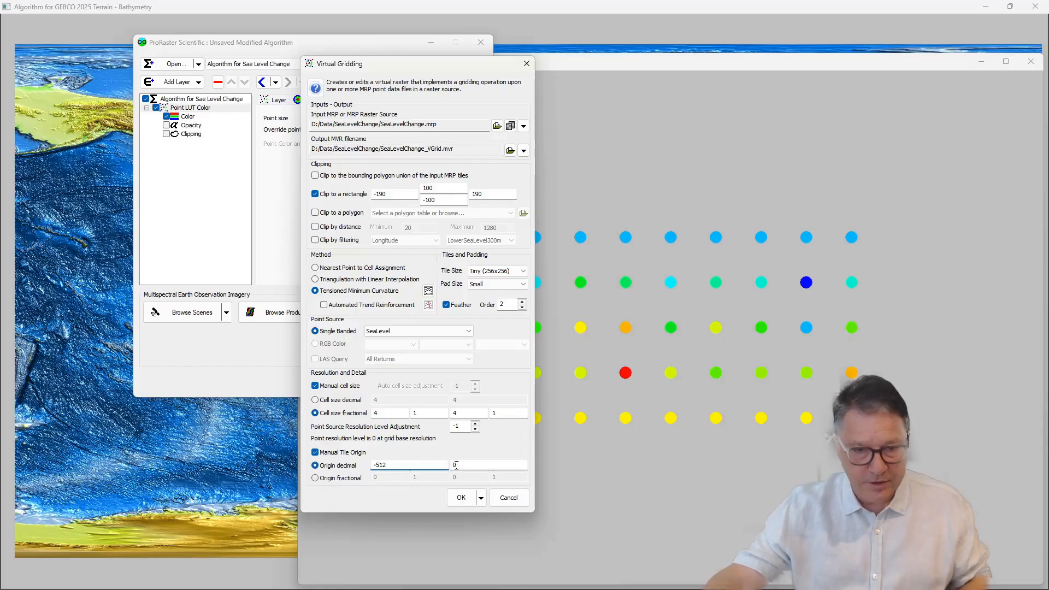
double_click(455, 464)
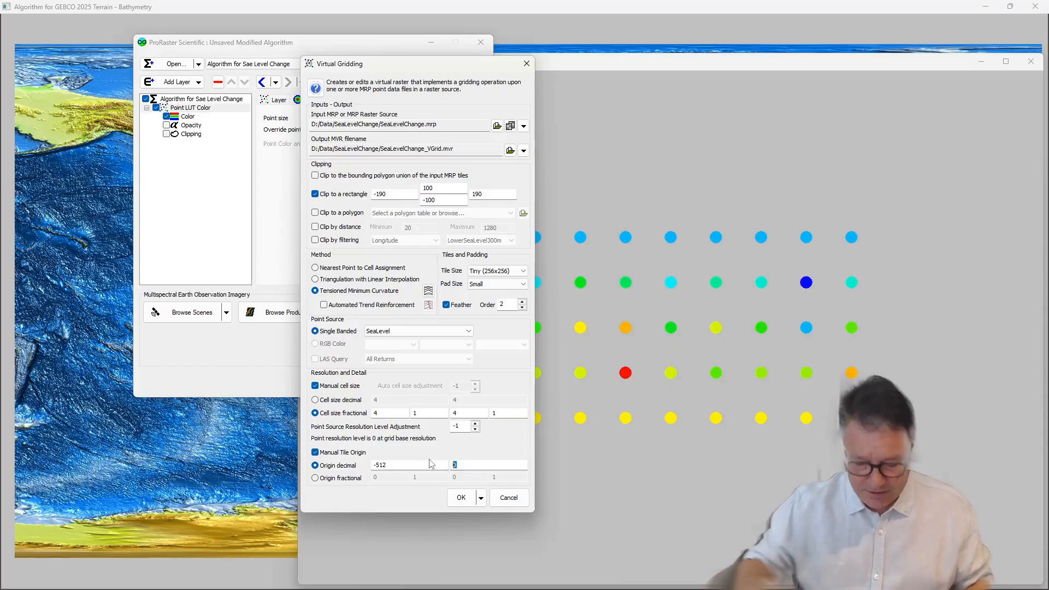
type("-512")
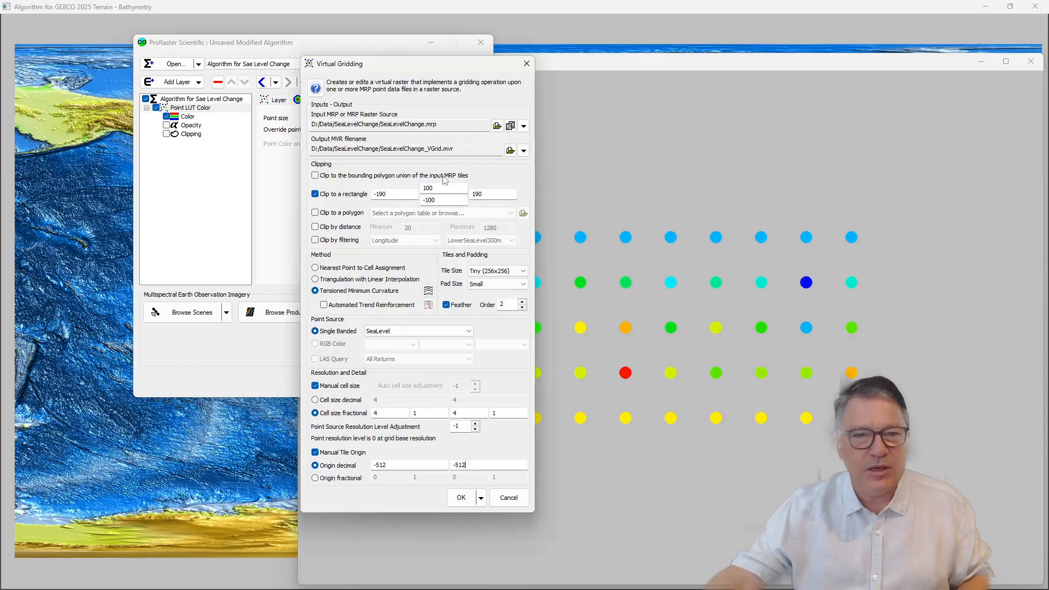
left_click(460, 498)
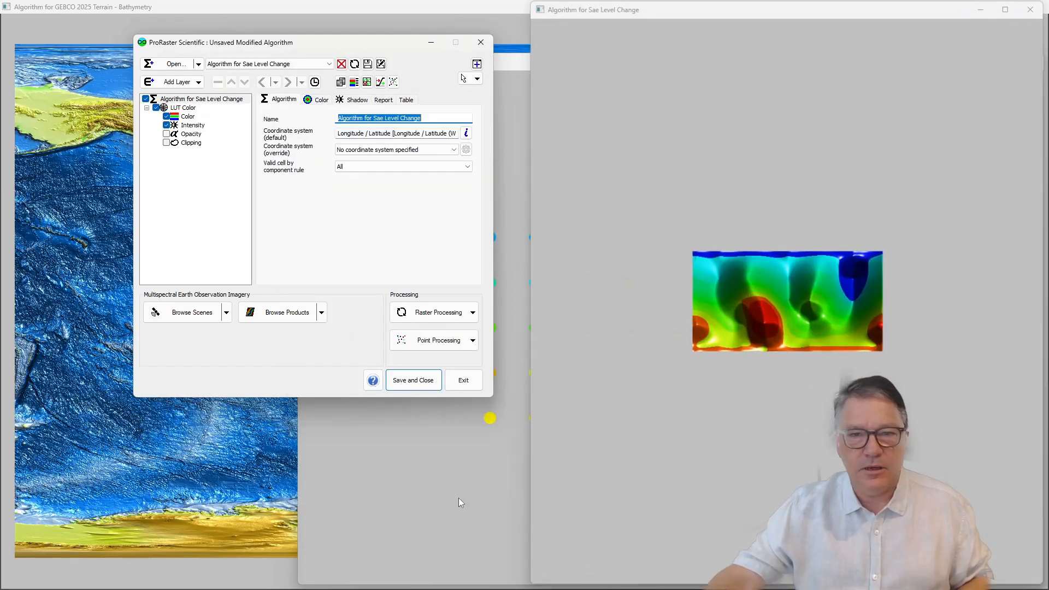
Step: Turn off the LUT Color layer's Intensity component and add a Contour layer sourced from SeaLevelChange_VGrid
left_click(166, 125)
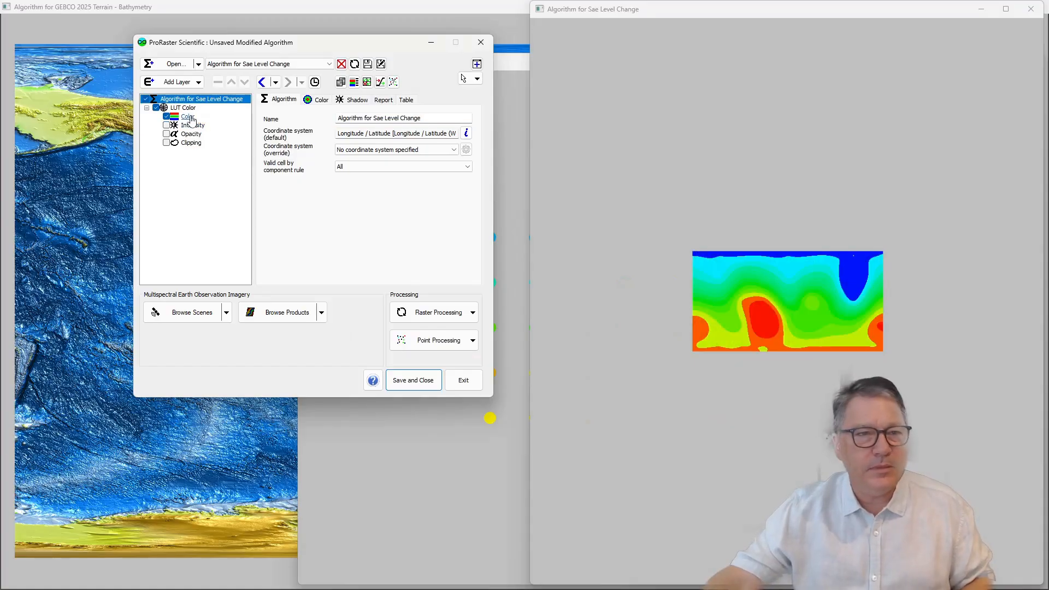
left_click(190, 117)
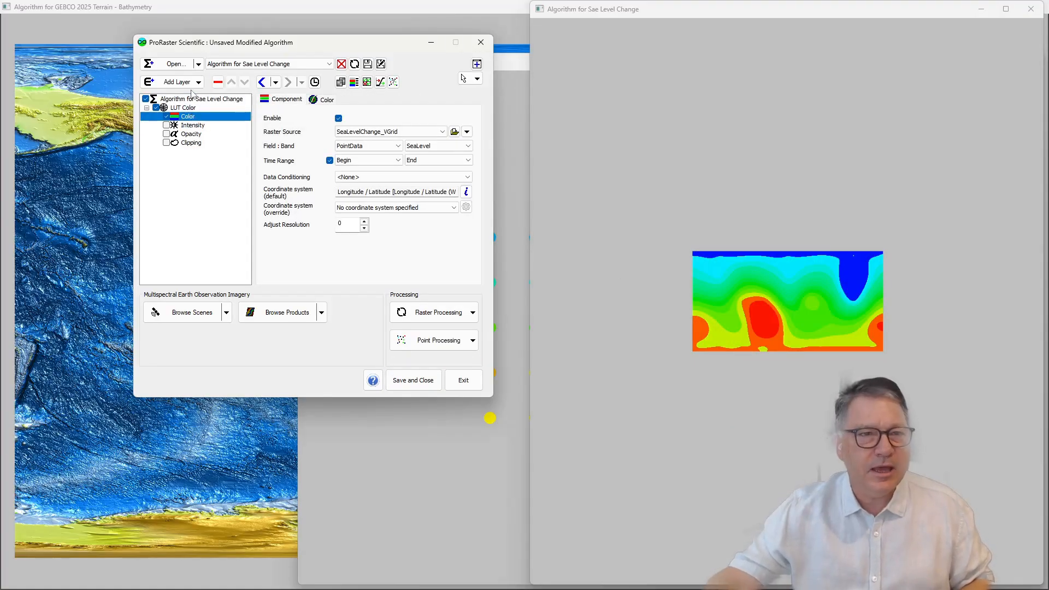
left_click(199, 82)
left_click(193, 132)
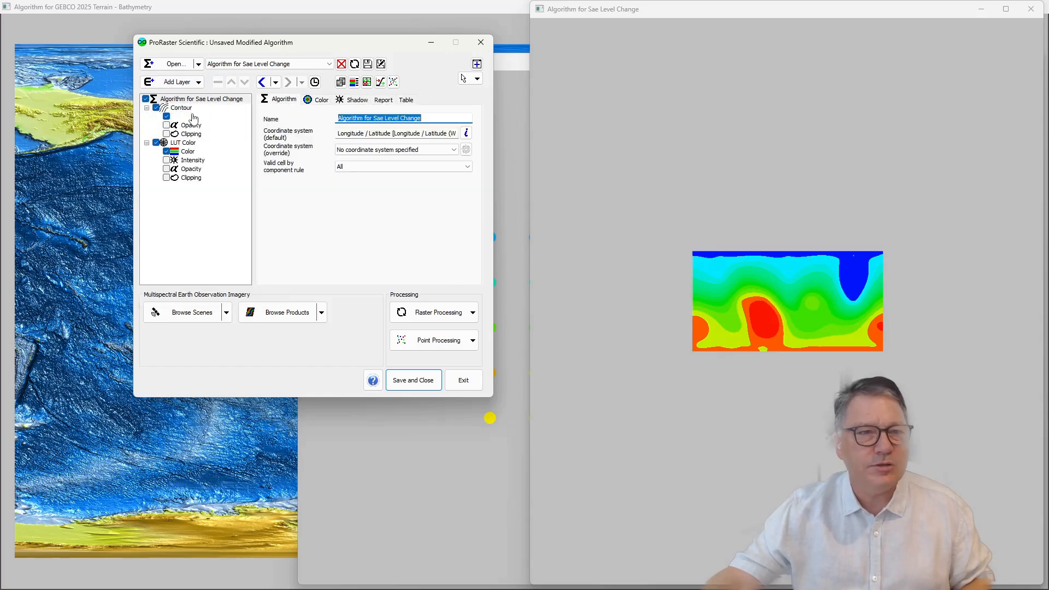
left_click(191, 117)
left_click(390, 131)
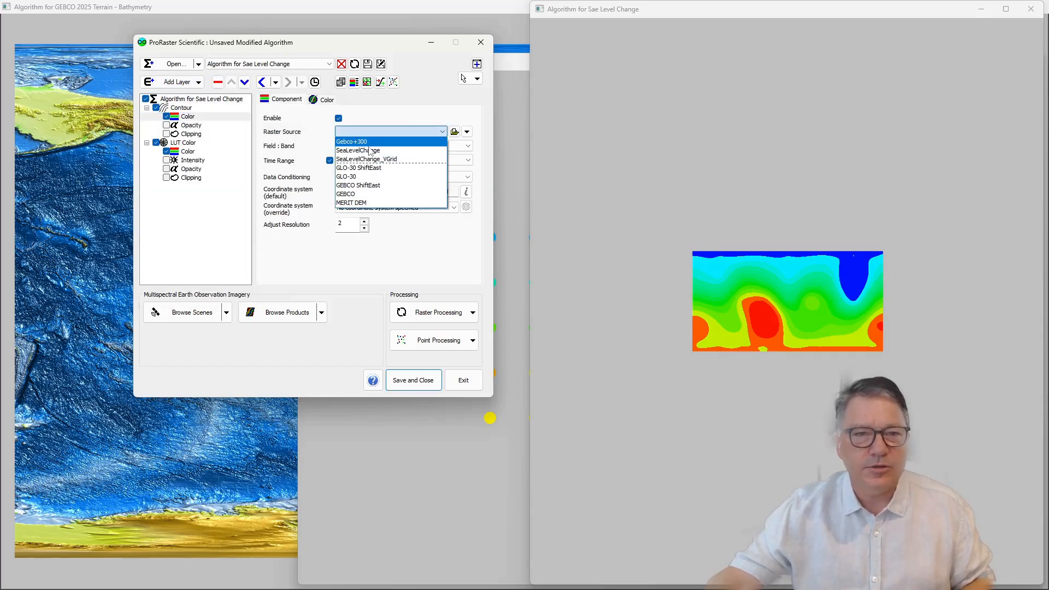
left_click(367, 159)
Step: Disable automatic contour spacing for the Contour layer and set the spacing to 5
left_click(186, 108)
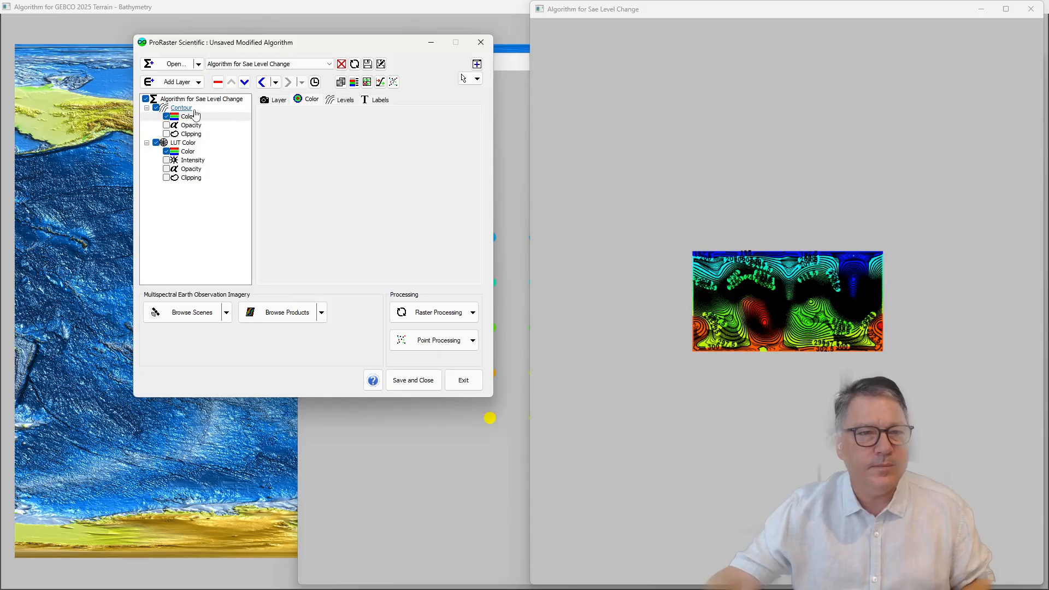
left_click(343, 100)
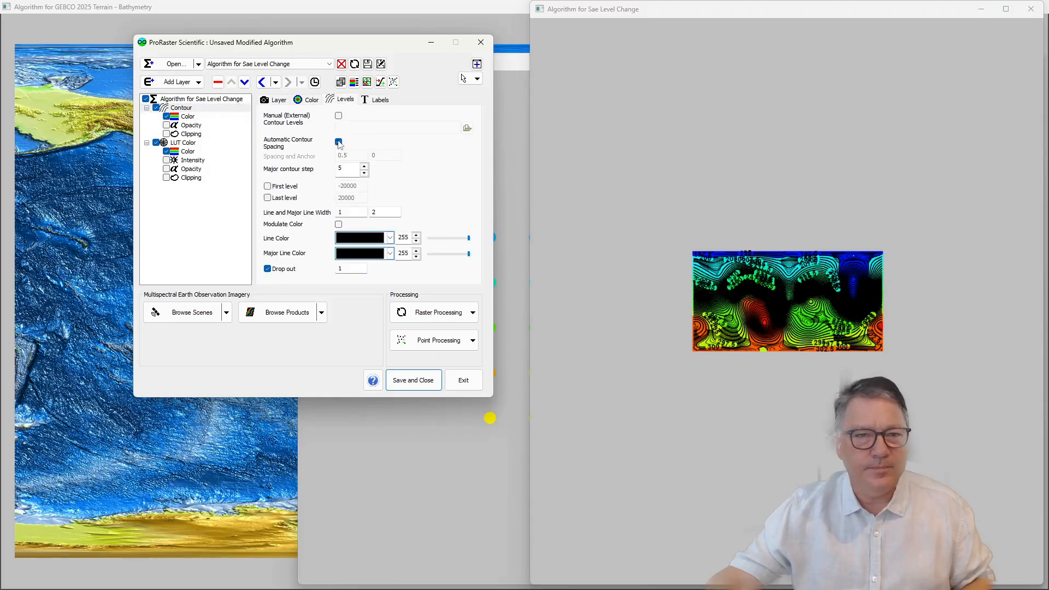
left_click(338, 142)
left_click_drag(357, 156, 291, 157)
type("5")
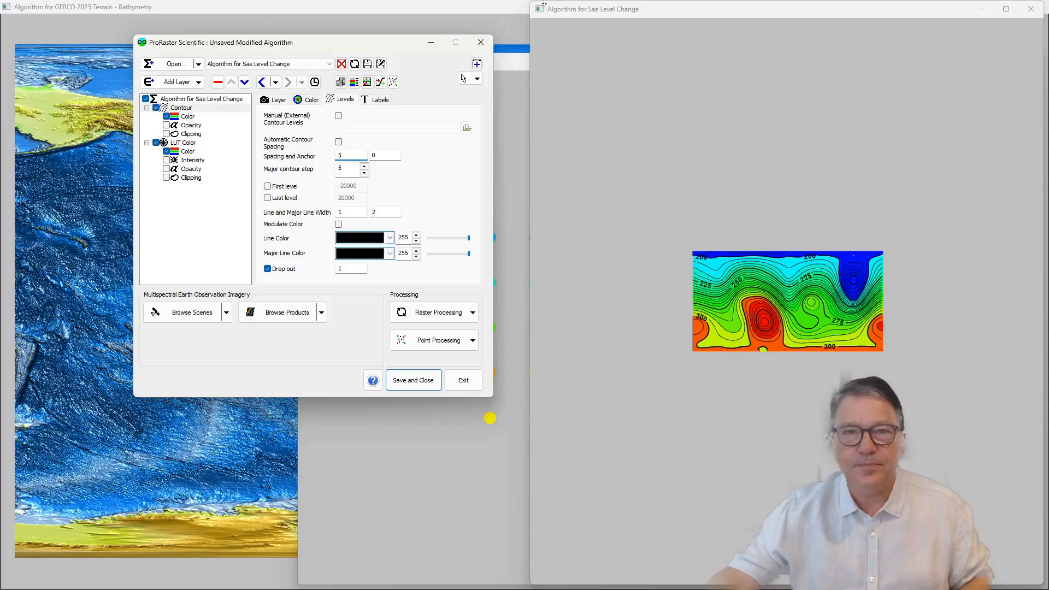
Step: Enlarge the sea level change map and examine how the contours and values vary across the grid
left_click_drag(527, 3, 58, 3)
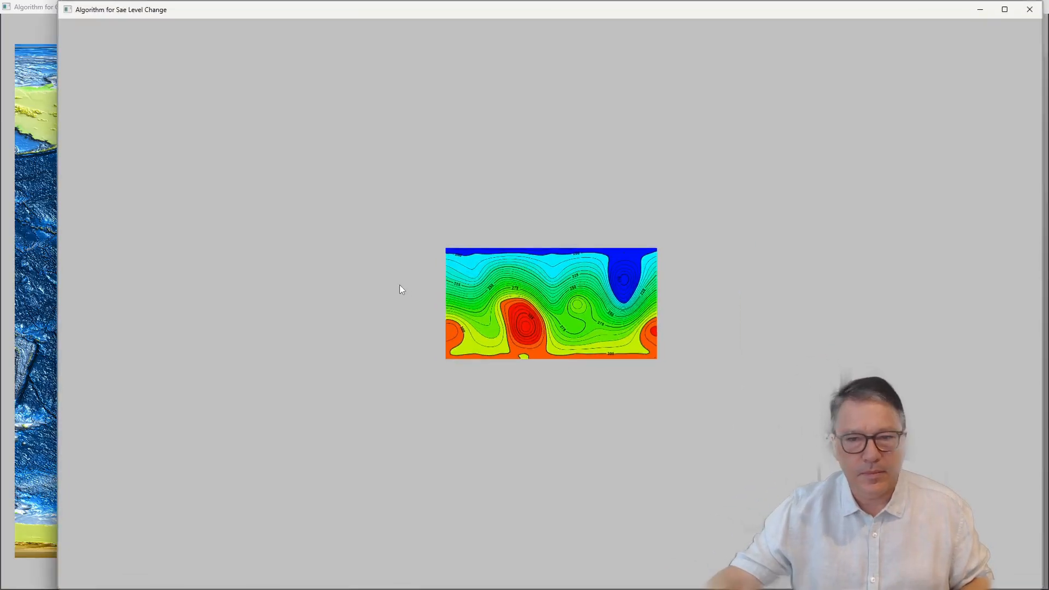
mouse_move(558, 318)
scroll(545, 304, "up", 4)
left_click_drag(571, 326, 525, 272)
scroll(460, 287, "up", 3)
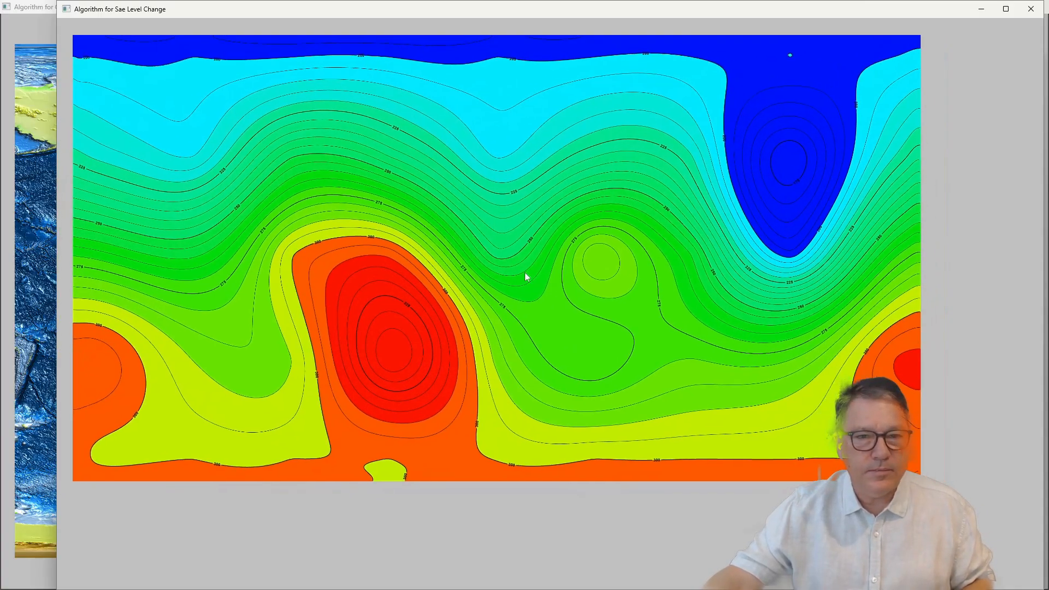
mouse_move(365, 391)
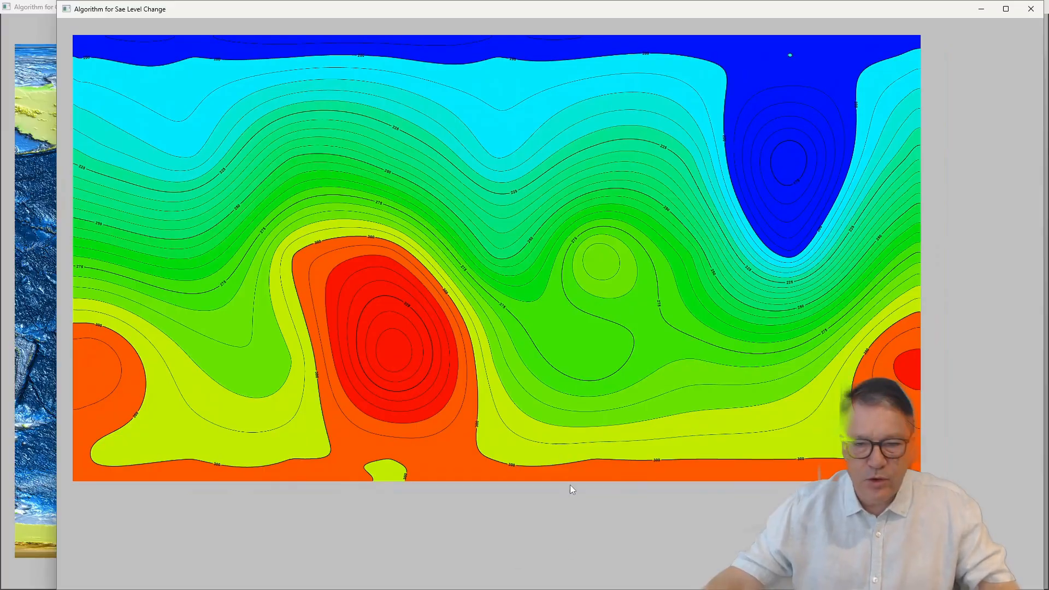
mouse_move(554, 484)
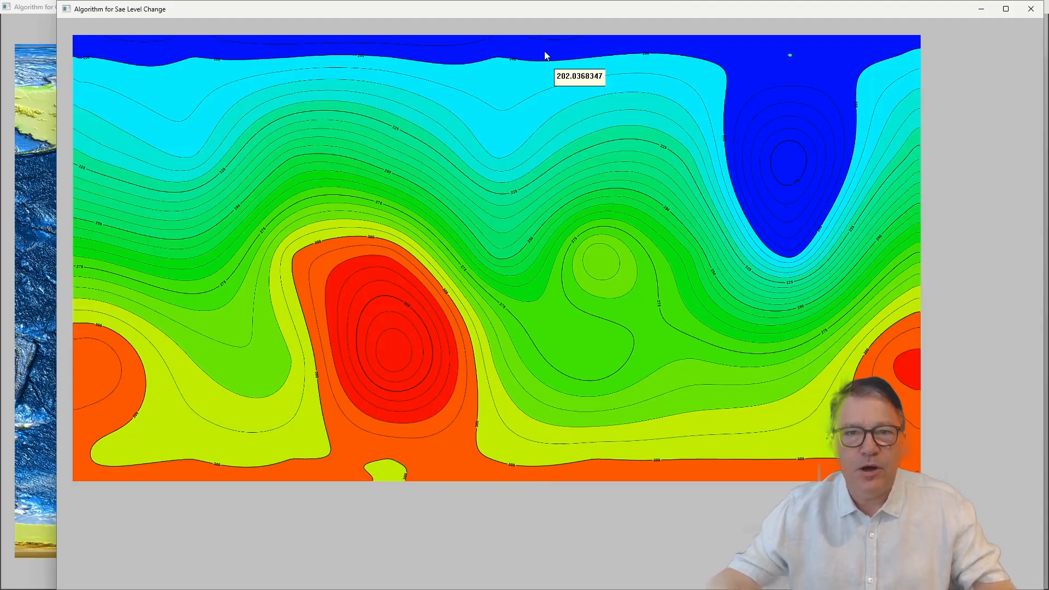
mouse_move(529, 38)
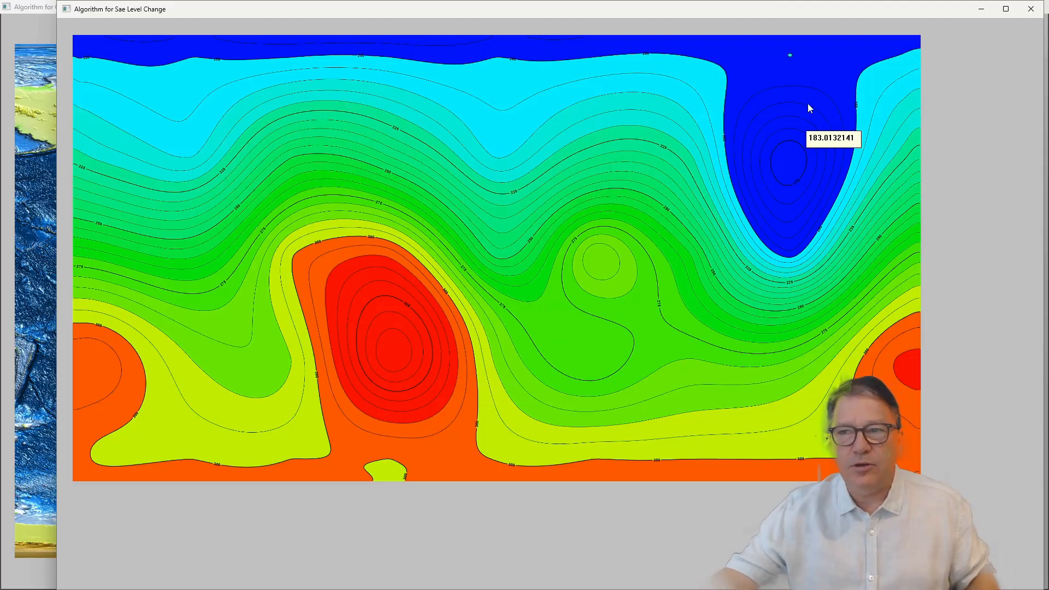
left_click(984, 11)
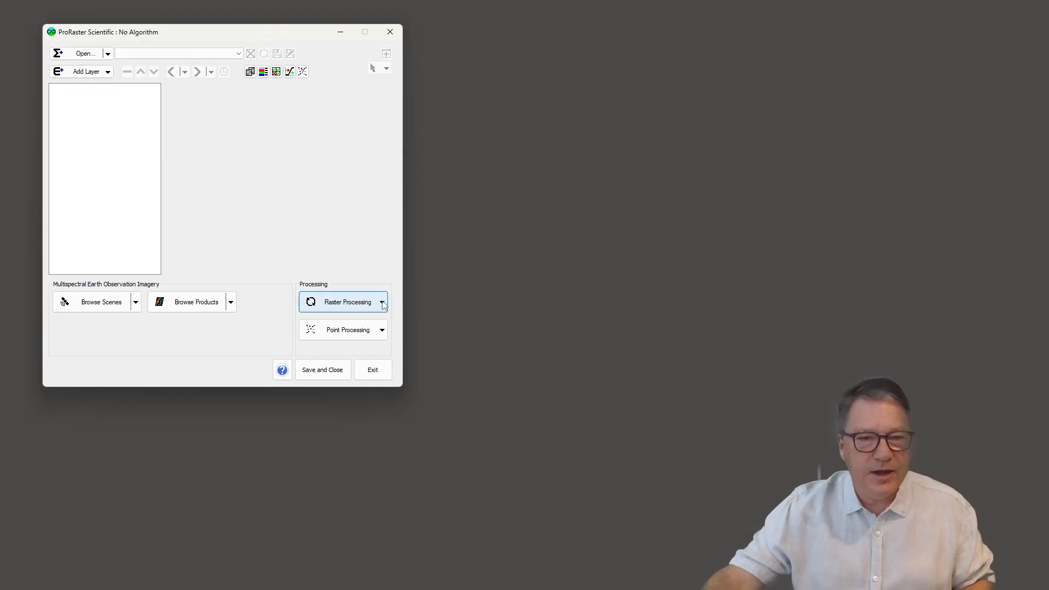
Step: Start a raster Calculator operation and add the Topography field's Top RL band of GEBCO as the first source alias
left_click(382, 302)
left_click(344, 200)
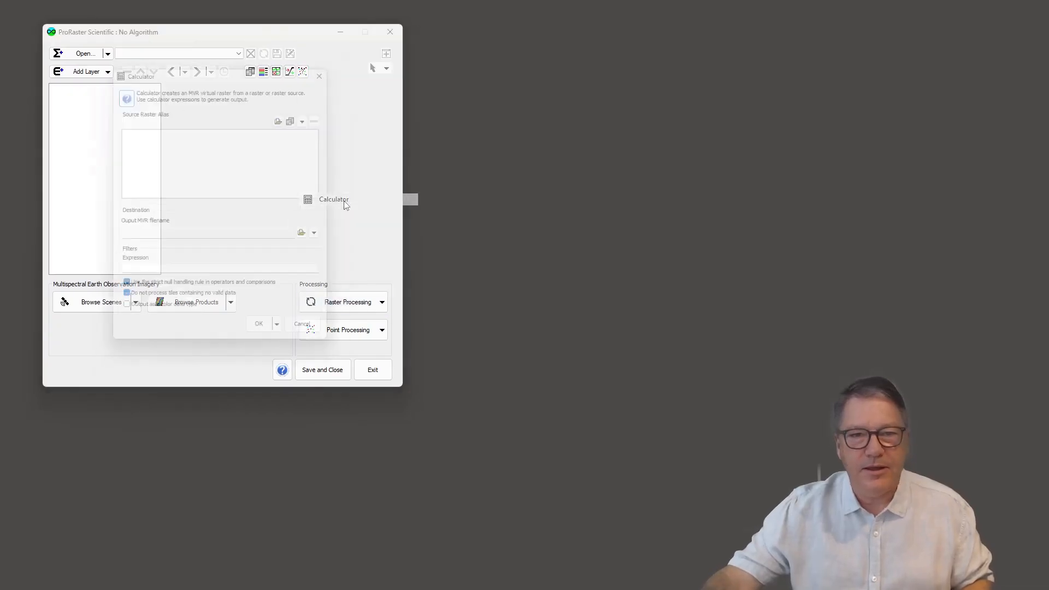
left_click_drag(232, 72, 447, 95)
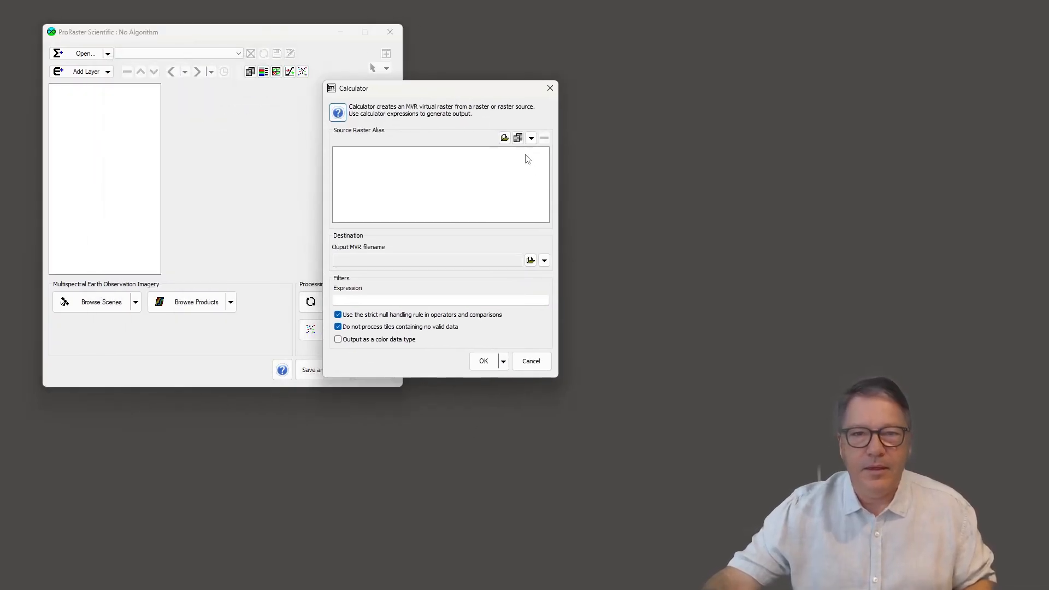
left_click(518, 138)
double_click(383, 177)
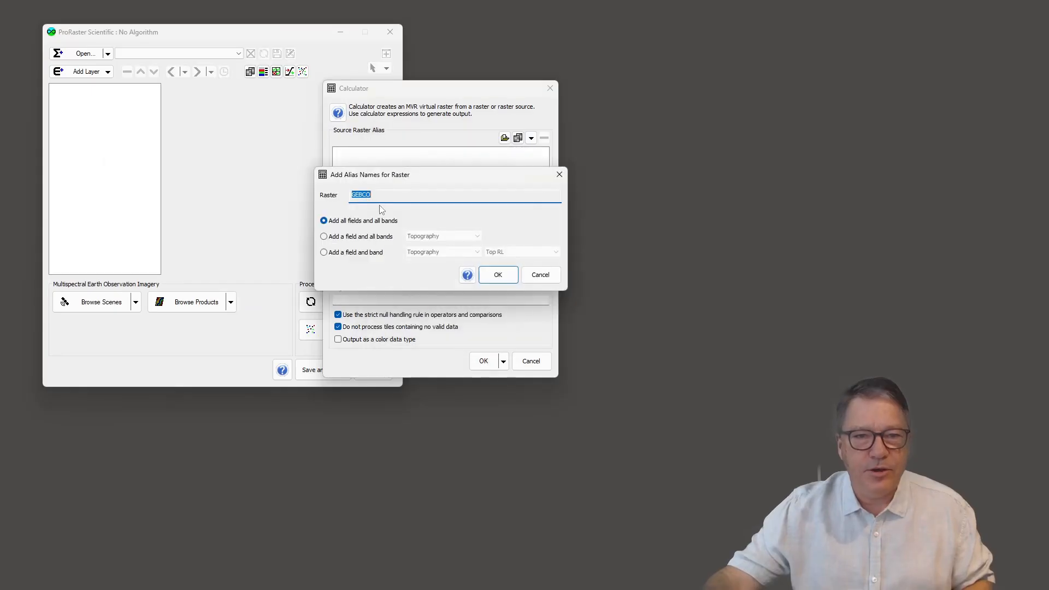
left_click(351, 254)
left_click(496, 275)
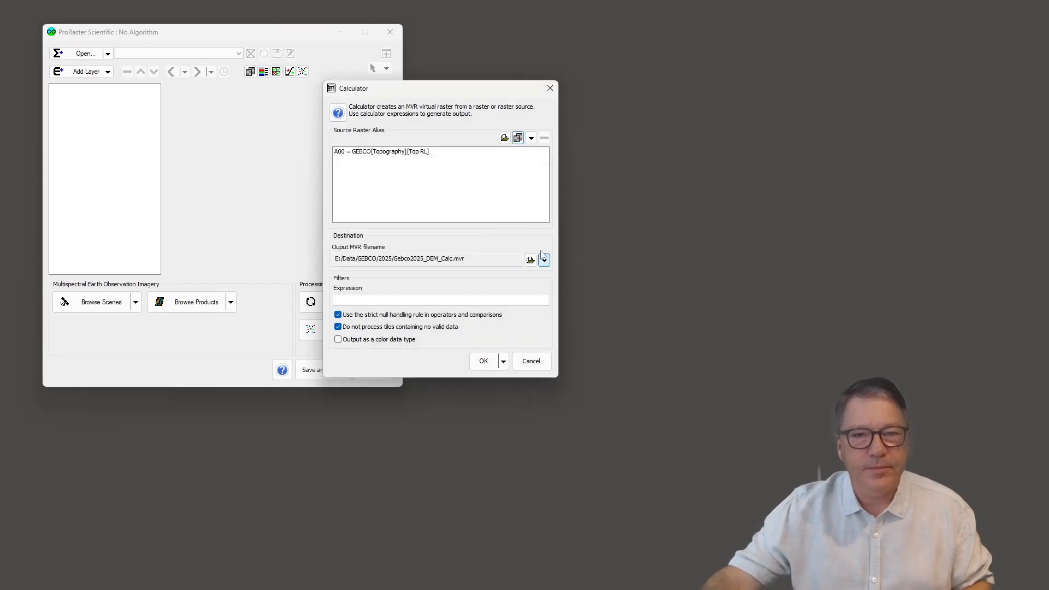
Step: Add the PointData field's SeaLevel band of SeaLevelChange_VGrid.mvr as the second source alias
left_click(531, 138)
mouse_move(606, 164)
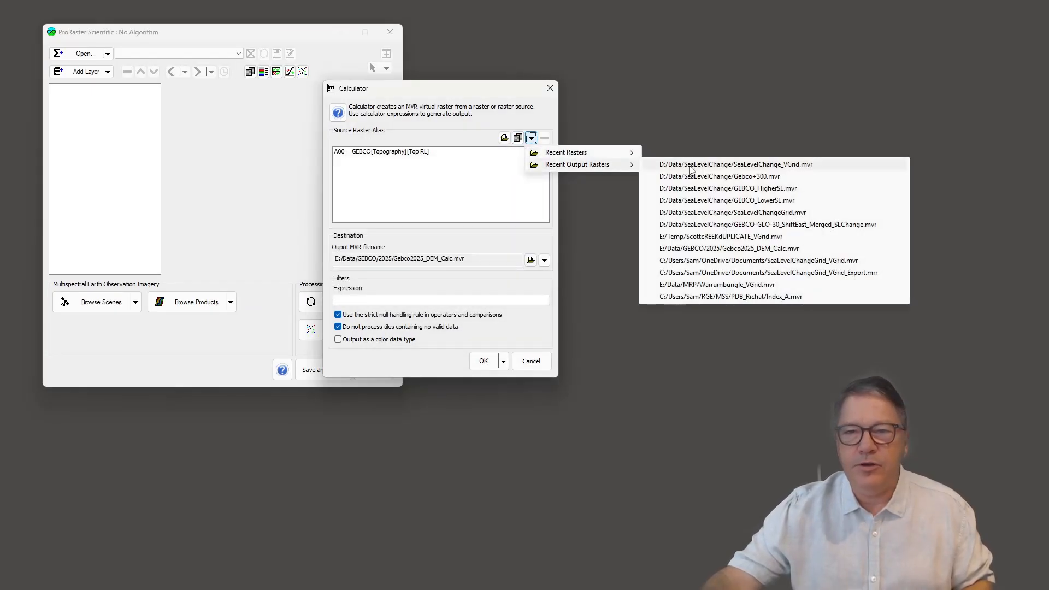
left_click(774, 166)
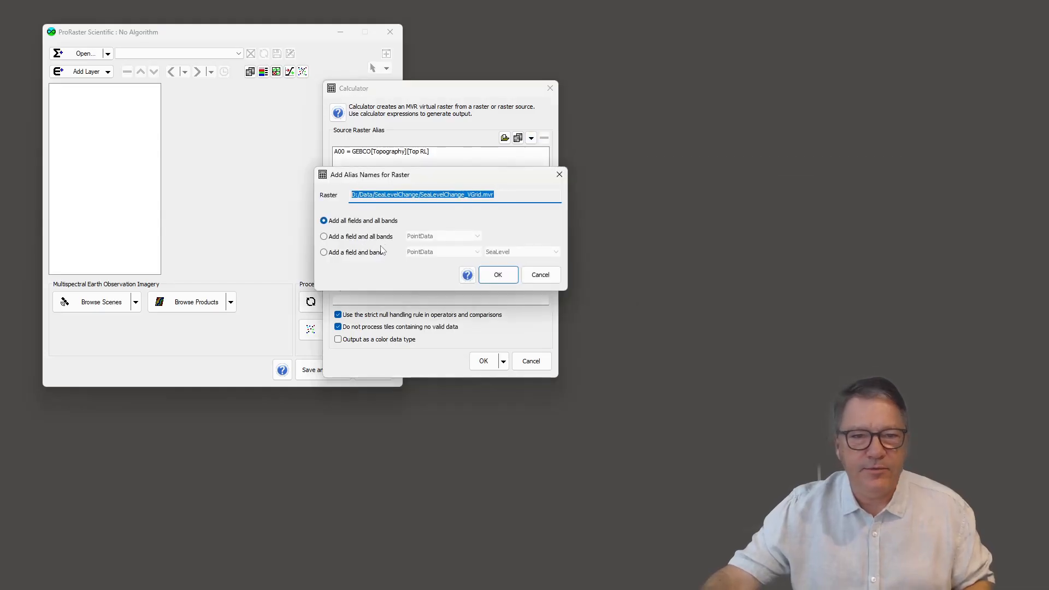
left_click(382, 251)
left_click(498, 274)
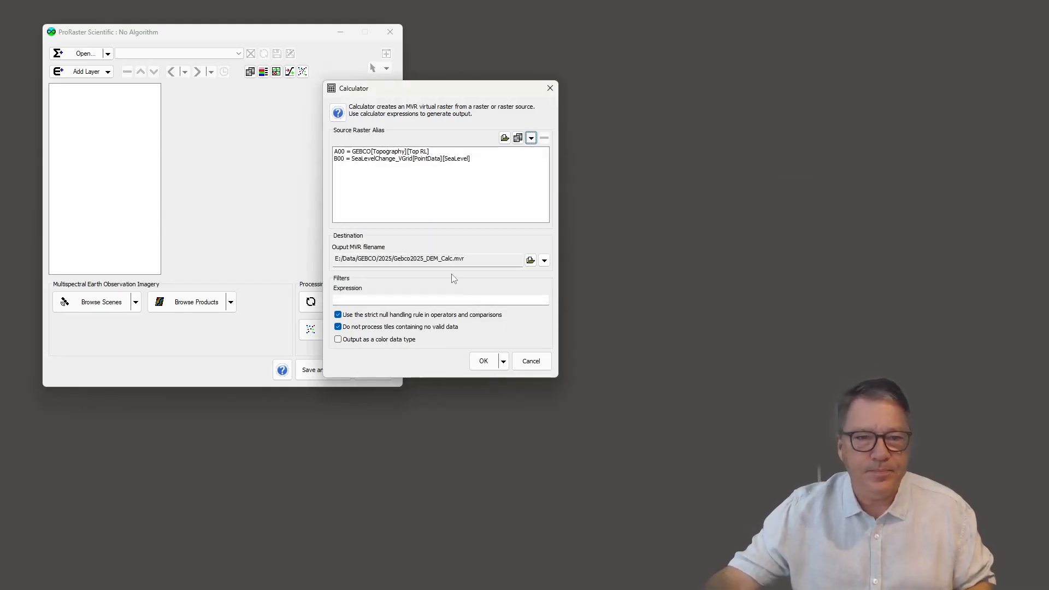
Step: Set the expression to A00+B00 and the output to GEBCO_LowerSL.mvr, and generate and display the raster
left_click(399, 299)
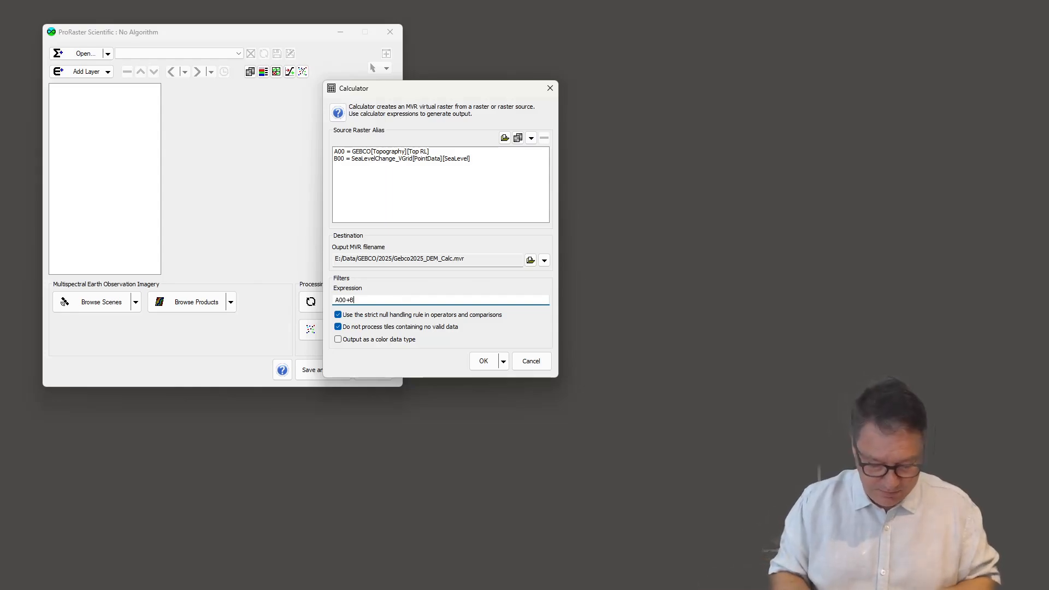
type("A00+B00")
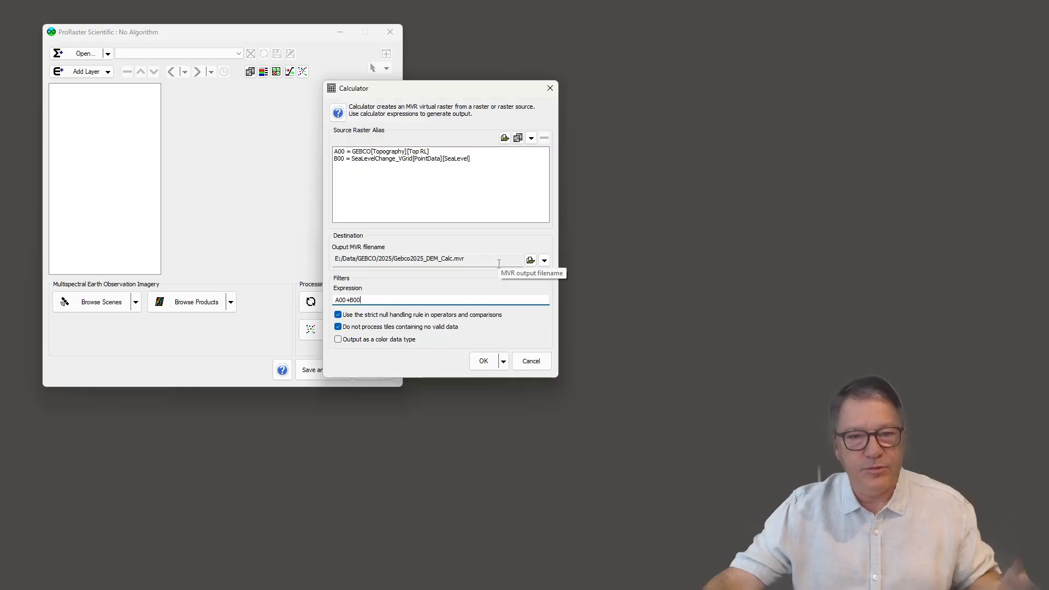
left_click(544, 261)
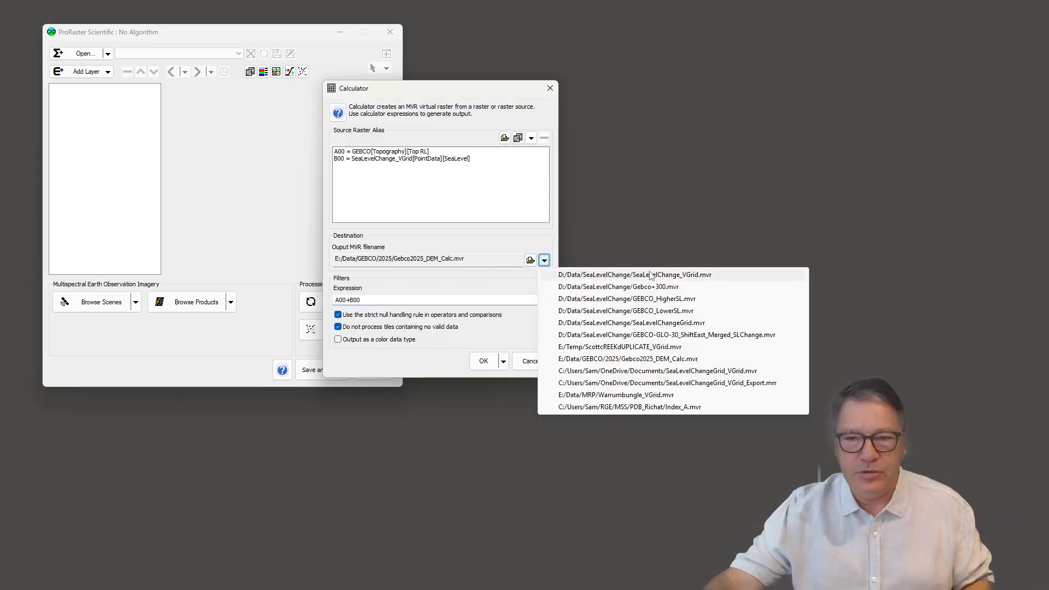
left_click(659, 311)
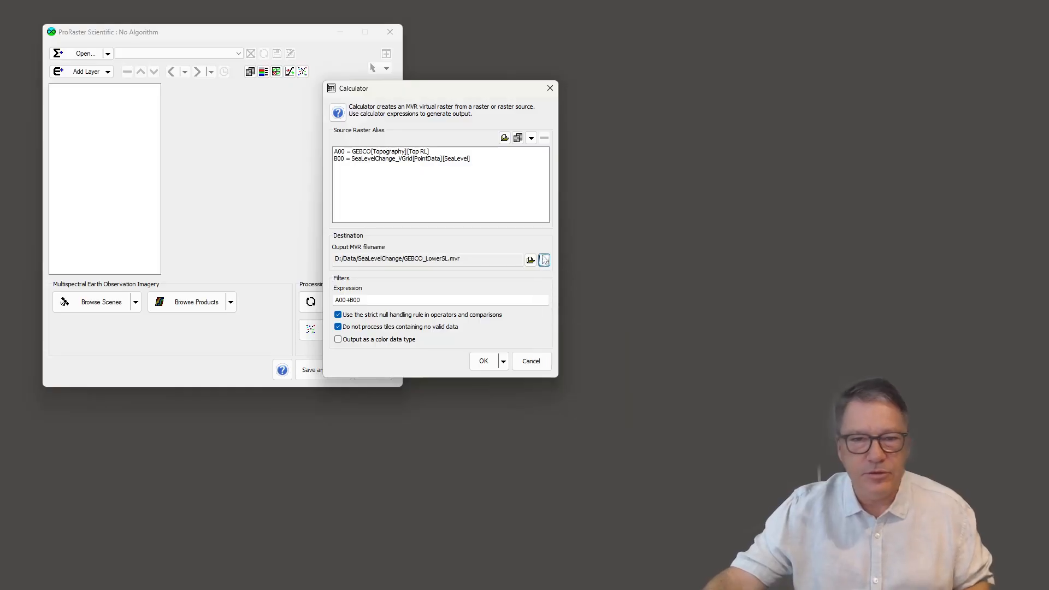
left_click(486, 361)
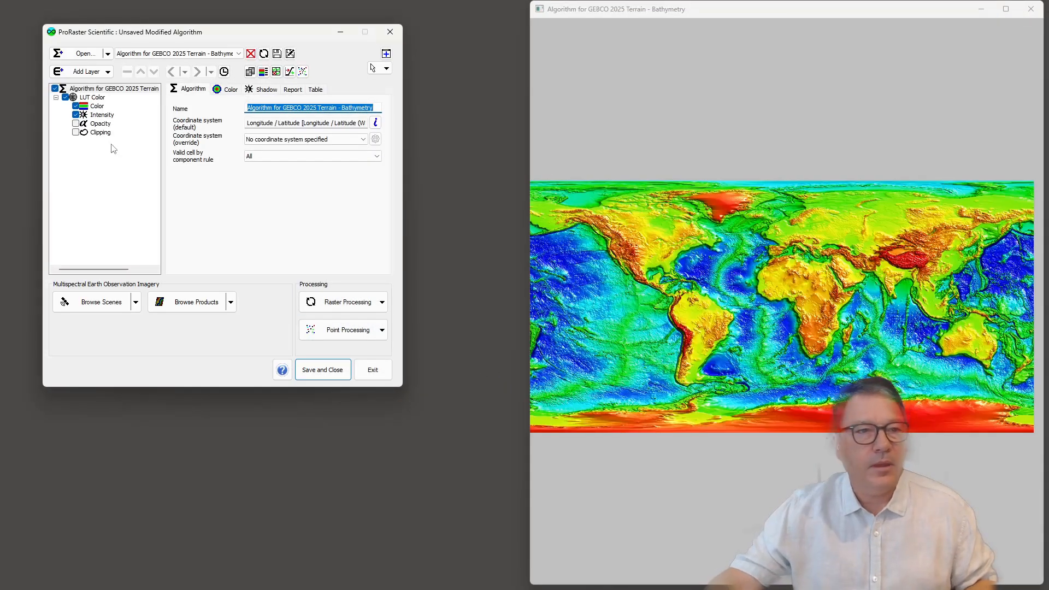
Step: Apply the atlas system color map to the LUT Color layer's Color component
left_click(97, 106)
left_click(240, 89)
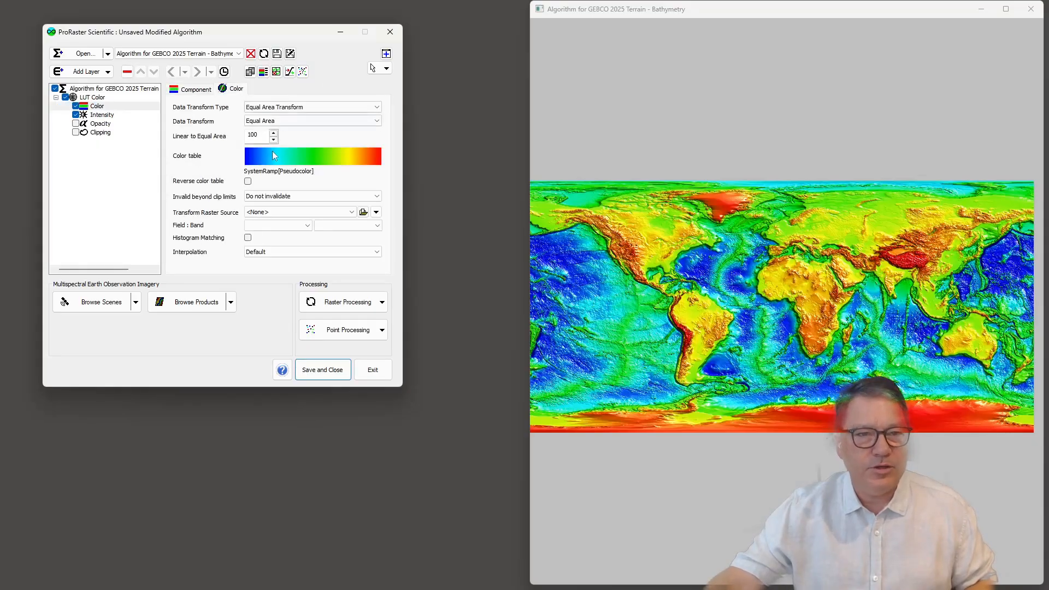
left_click(273, 153)
left_click(357, 160)
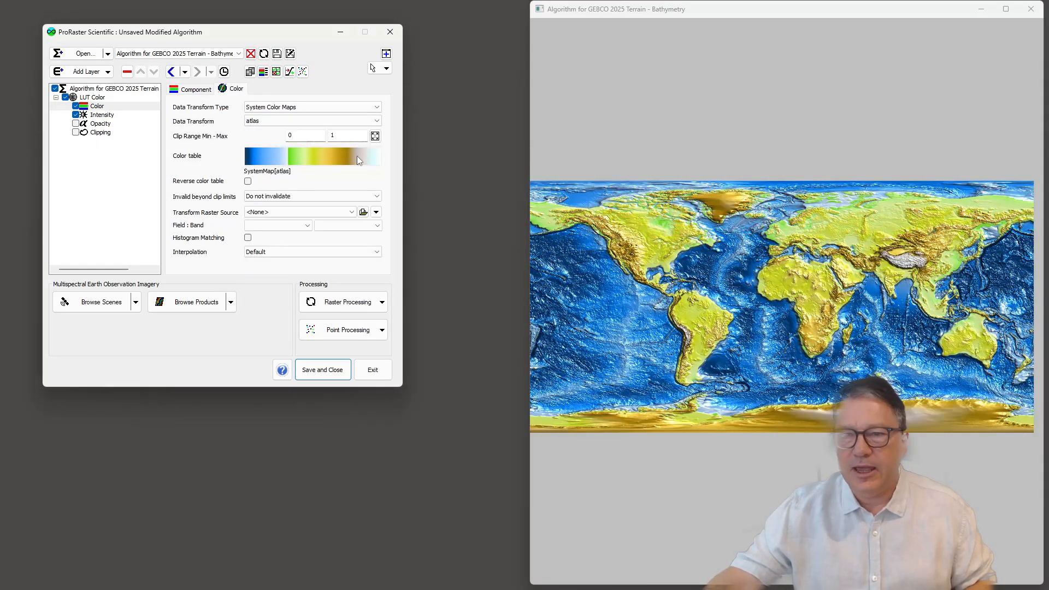
Step: Maximize the lowered sea level map and examine the exposed land around Southeast Asia, Australia, the Arctic and eastern Asia
double_click(649, 16)
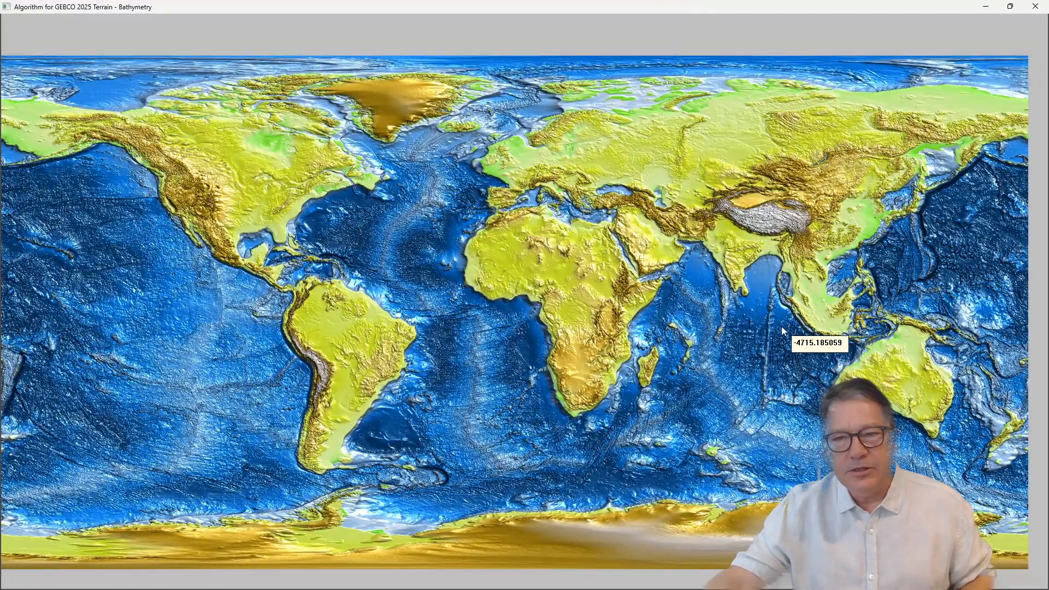
left_click_drag(780, 329, 580, 272)
scroll(682, 323, "up", 5)
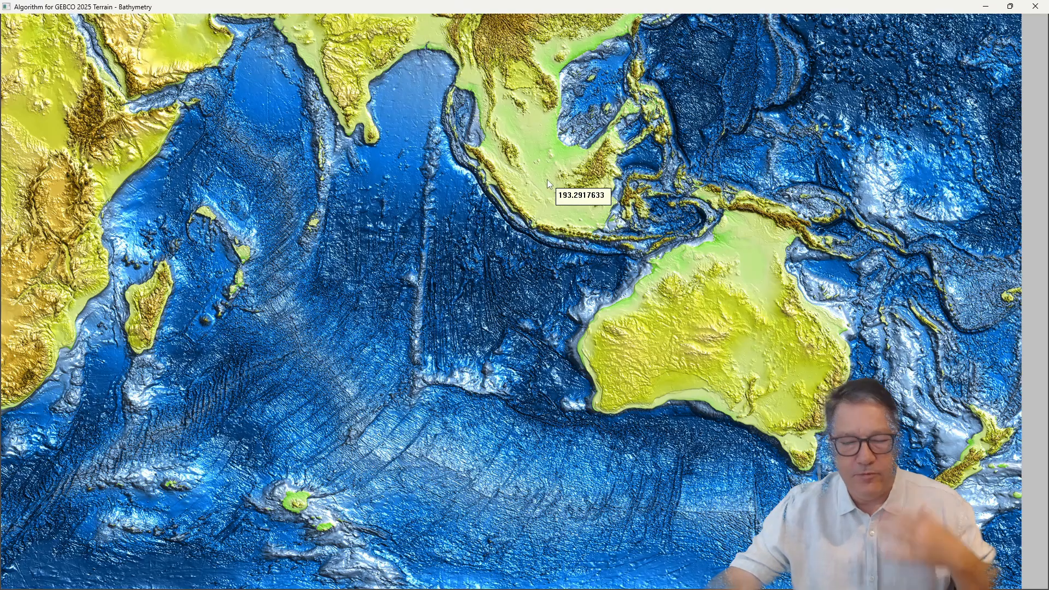
left_click_drag(539, 175, 553, 189)
scroll(514, 312, "down", 5)
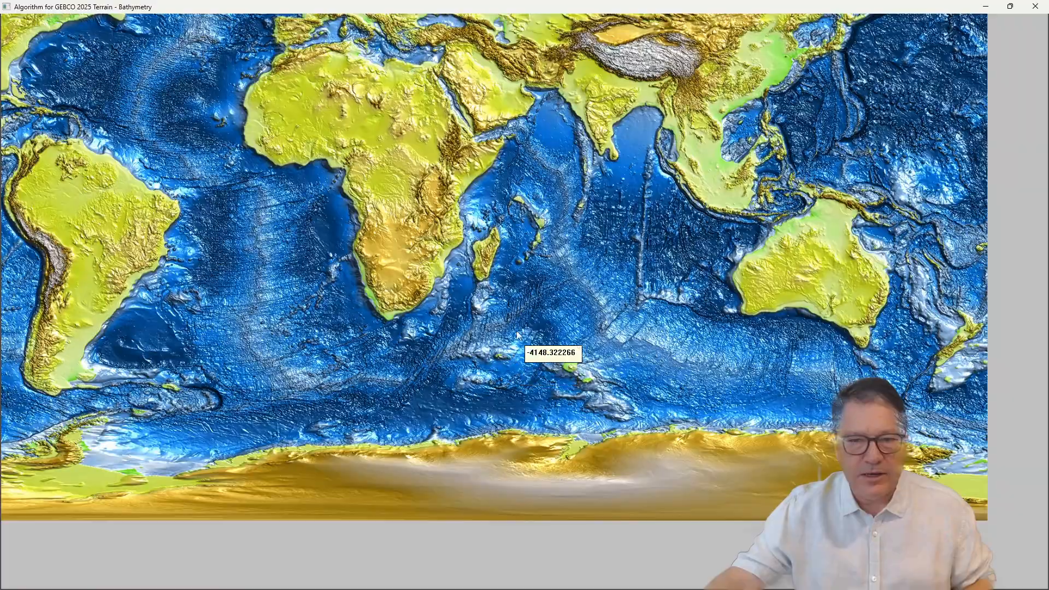
left_click_drag(499, 115, 568, 436)
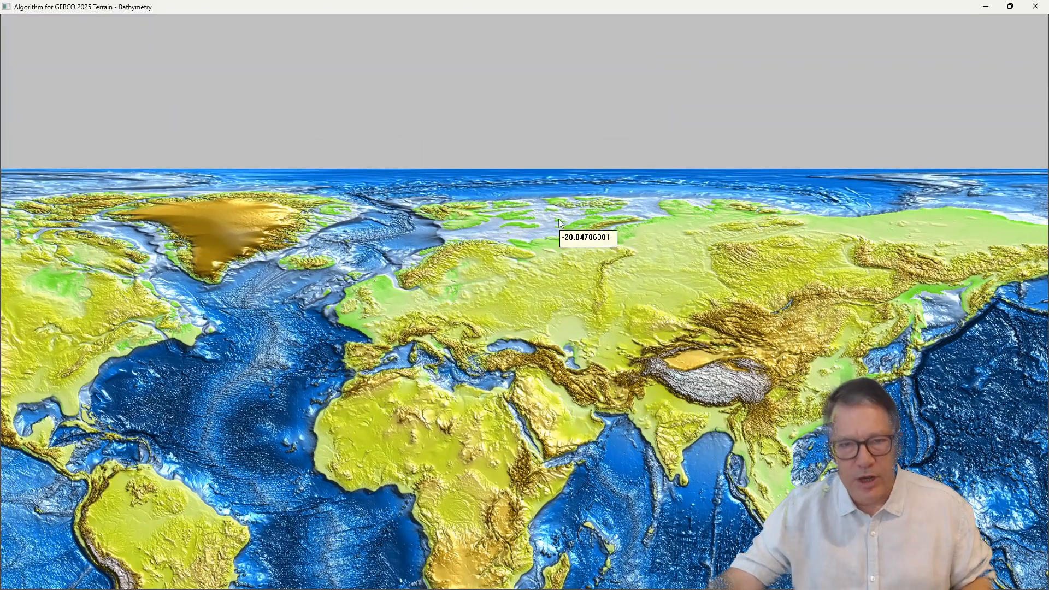
left_click_drag(592, 251, 483, 146)
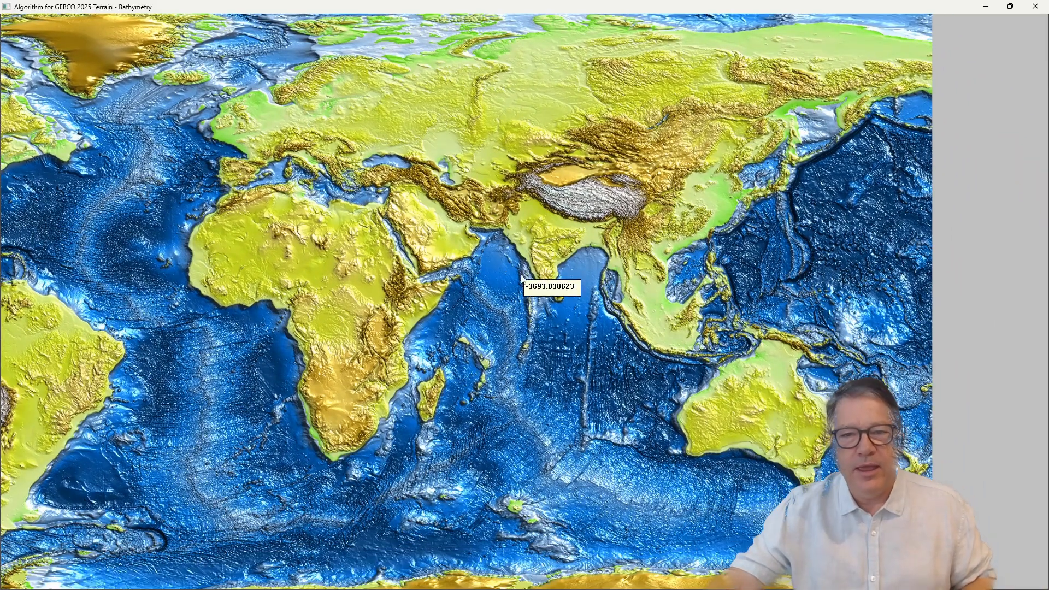
scroll(416, 269, "down", 2)
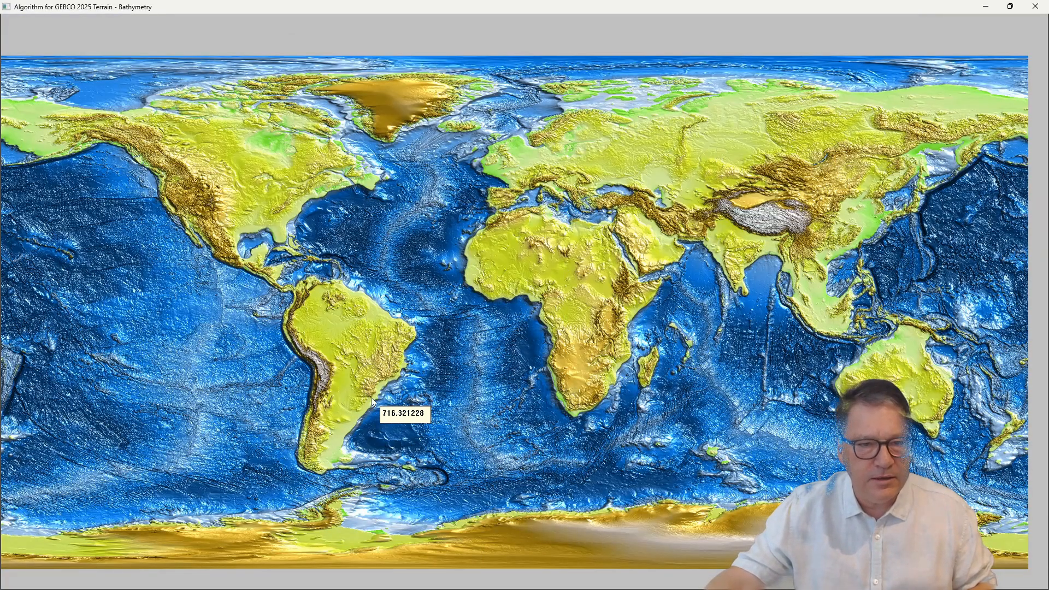
scroll(373, 401, "up", 2)
scroll(373, 401, "down", 1)
scroll(372, 400, "down", 1)
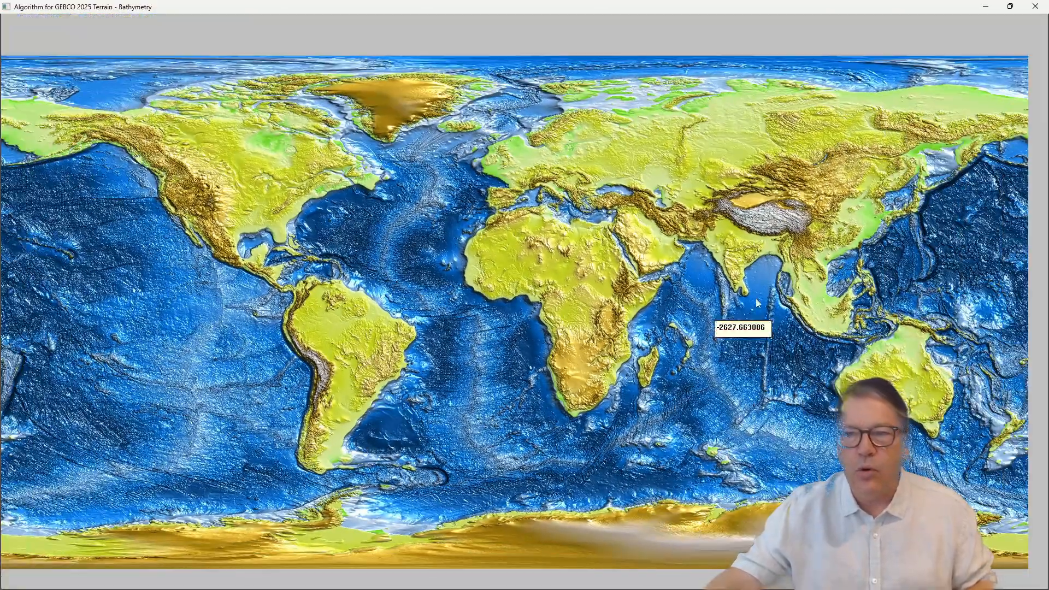
scroll(922, 189, "up", 2)
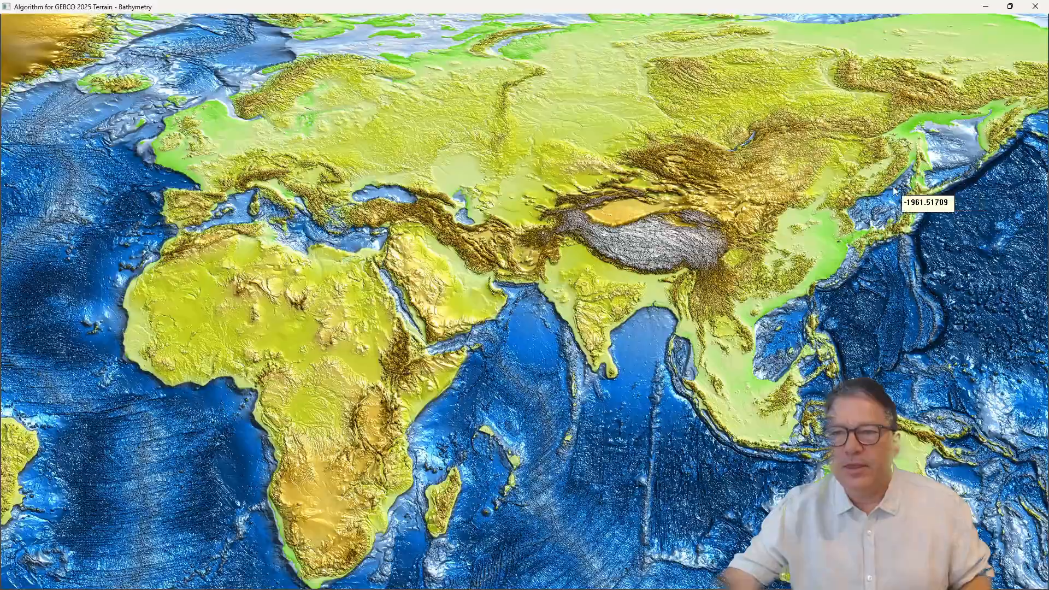
scroll(922, 189, "up", 1)
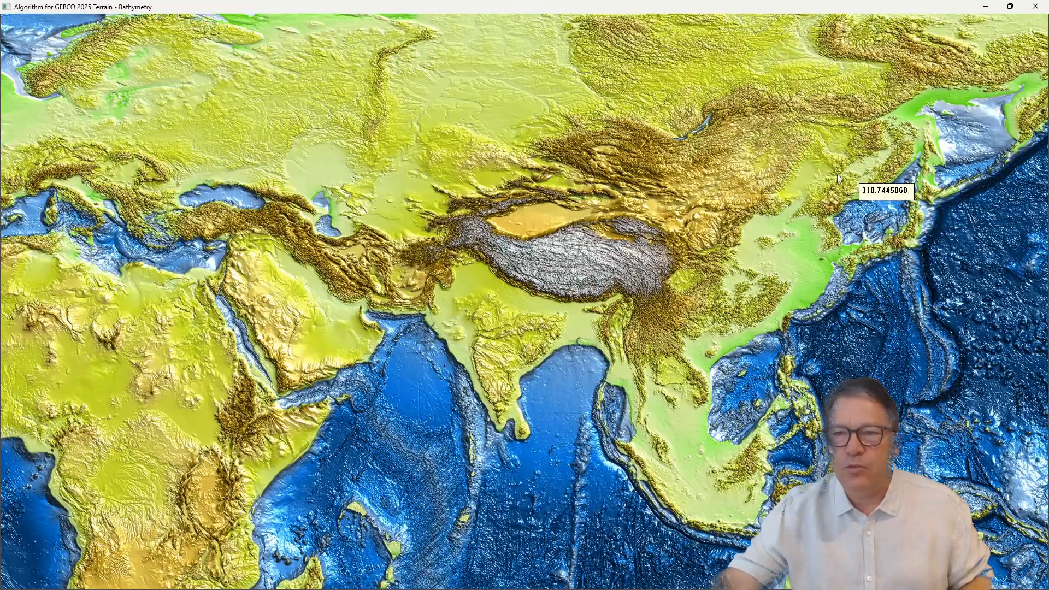
scroll(791, 228, "down", 3)
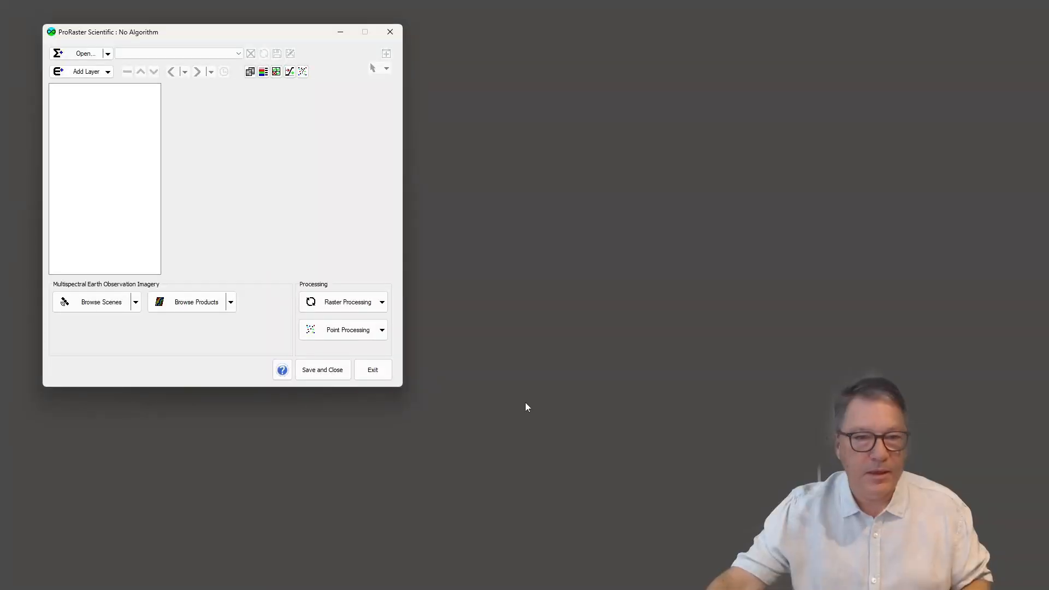
Step: Start another Calculator operation with GEBCO's Topography field and Top RL band as its first source alias
left_click(383, 302)
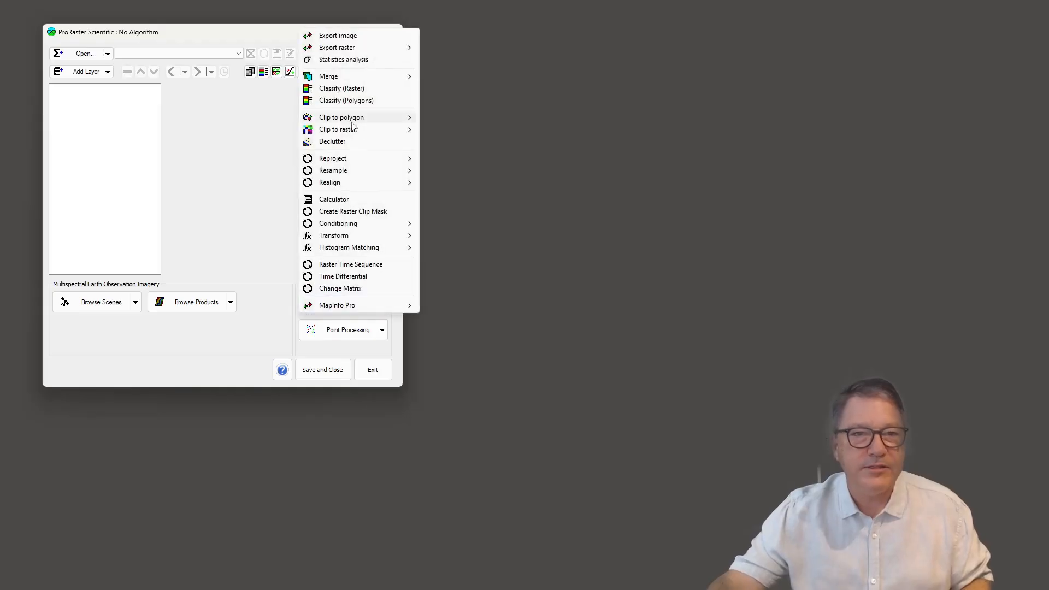
left_click(339, 200)
left_click_drag(260, 69, 455, 125)
left_click(495, 170)
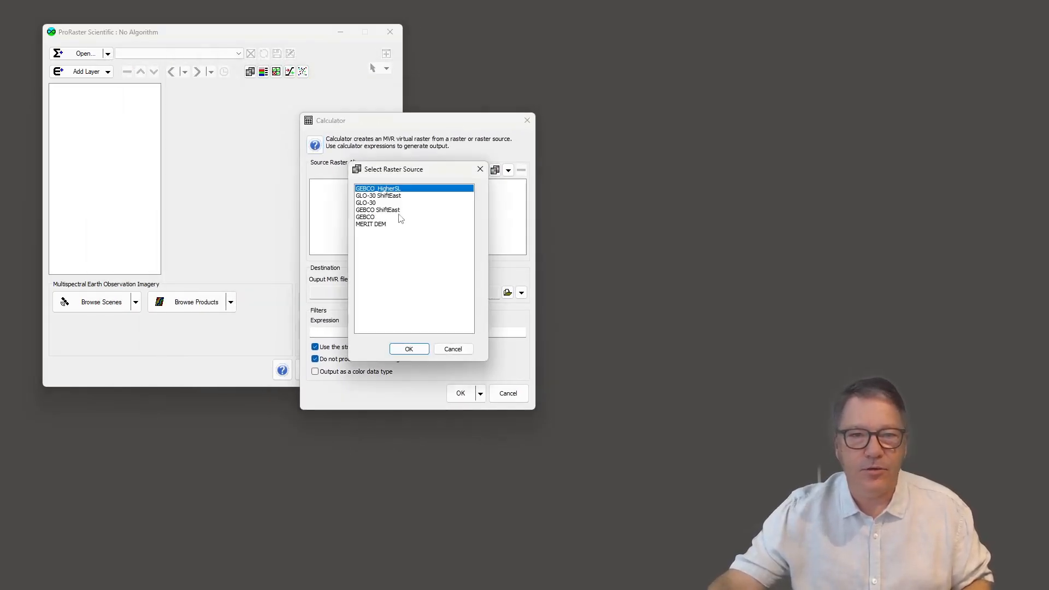
double_click(369, 217)
left_click(345, 288)
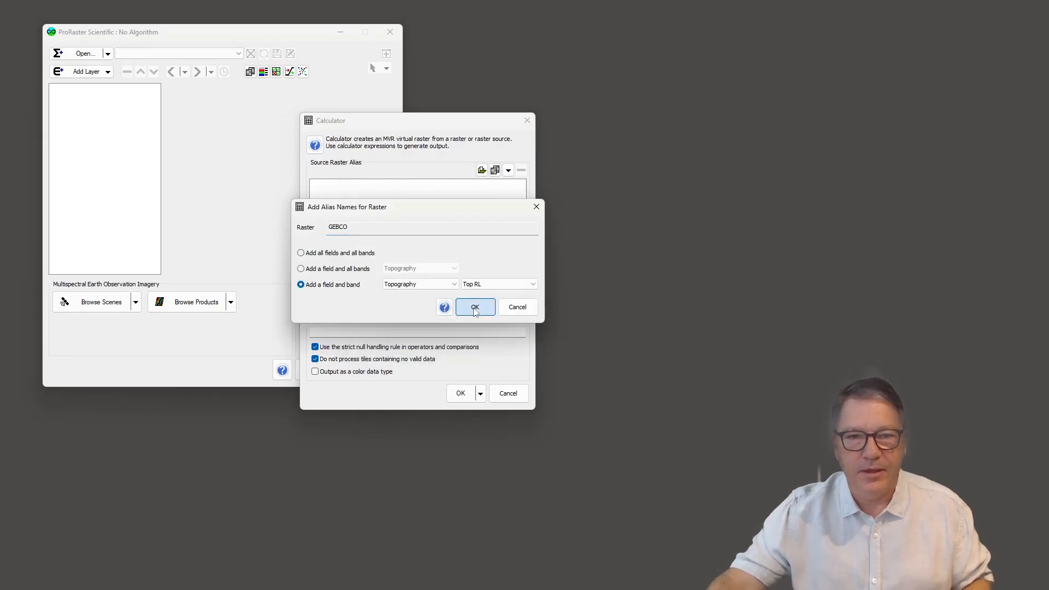
left_click(475, 307)
Step: Add the PointData field's SeaLevel band of SeaLevelChange_VGrid.mvr as the Calculator's second source alias
left_click(508, 170)
mouse_move(568, 197)
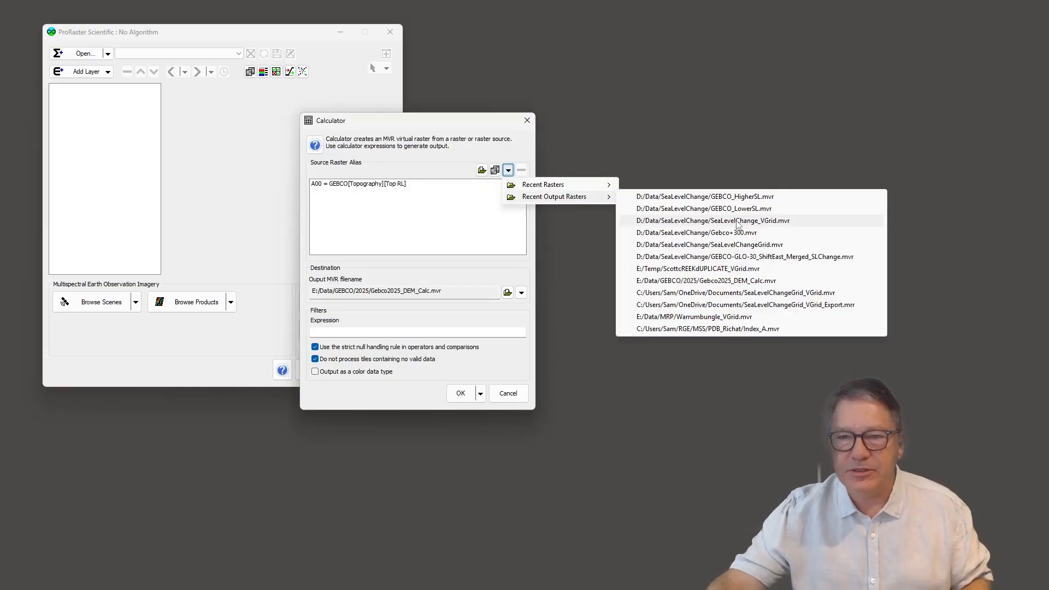
left_click(737, 222)
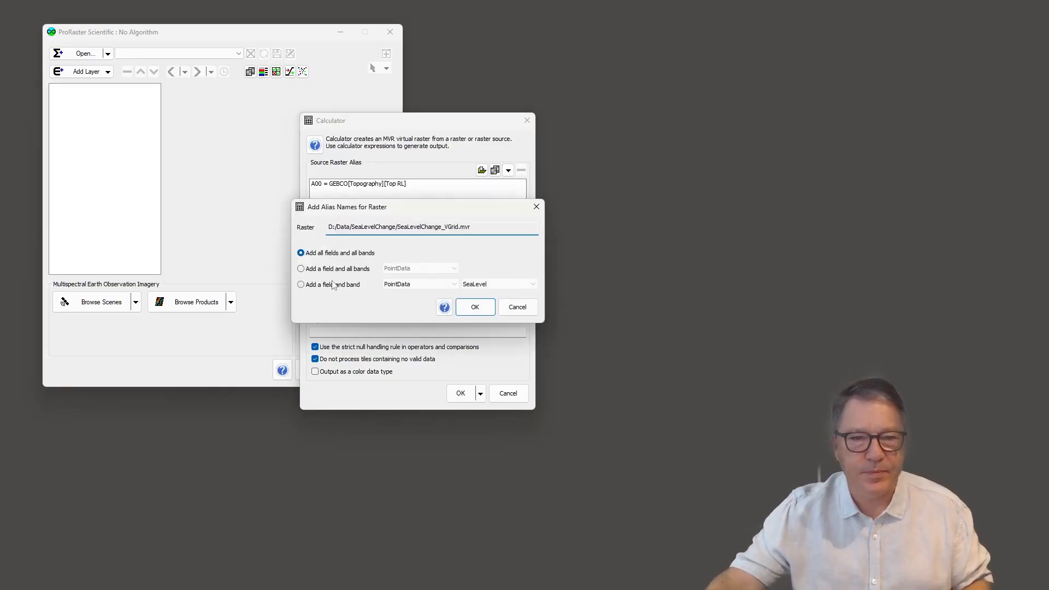
left_click(335, 284)
left_click(475, 306)
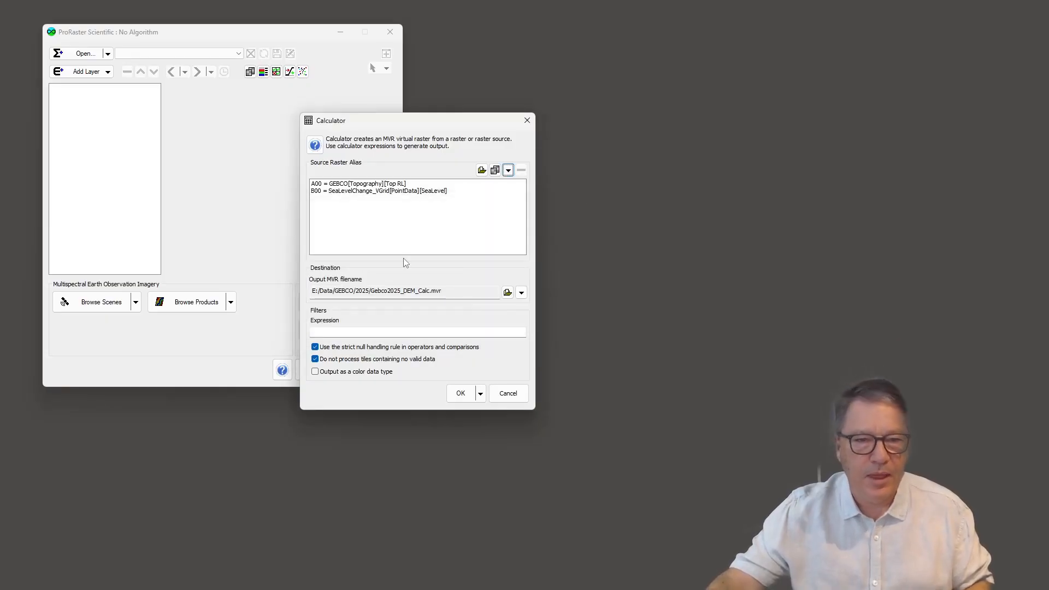
Step: Set the output to GEBCO_HigherSL.mvr and the expression to A00-B00, and generate and display the raster
left_click(524, 295)
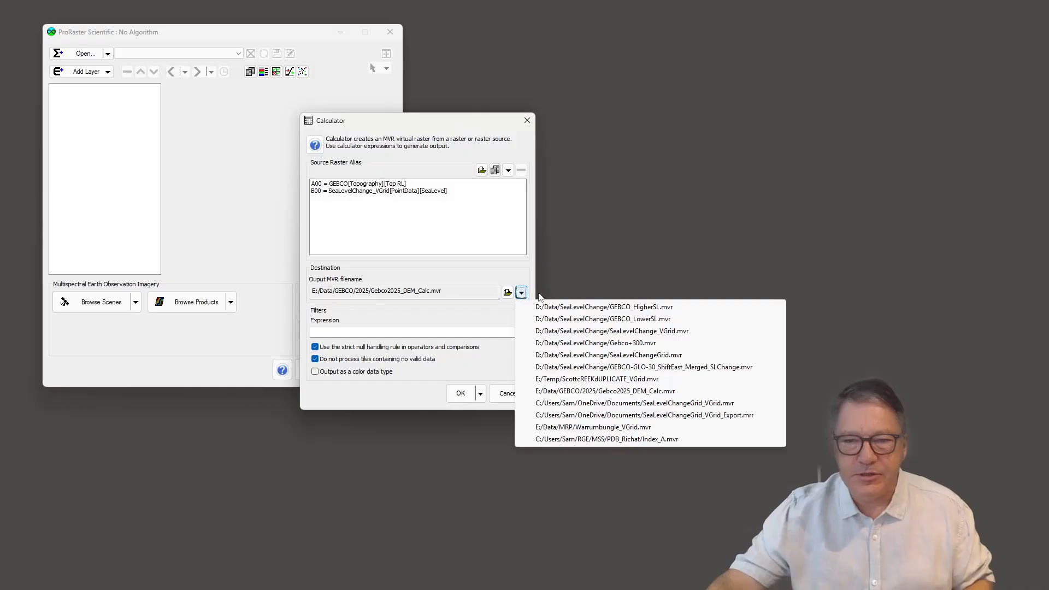
left_click(655, 310)
left_click(371, 331)
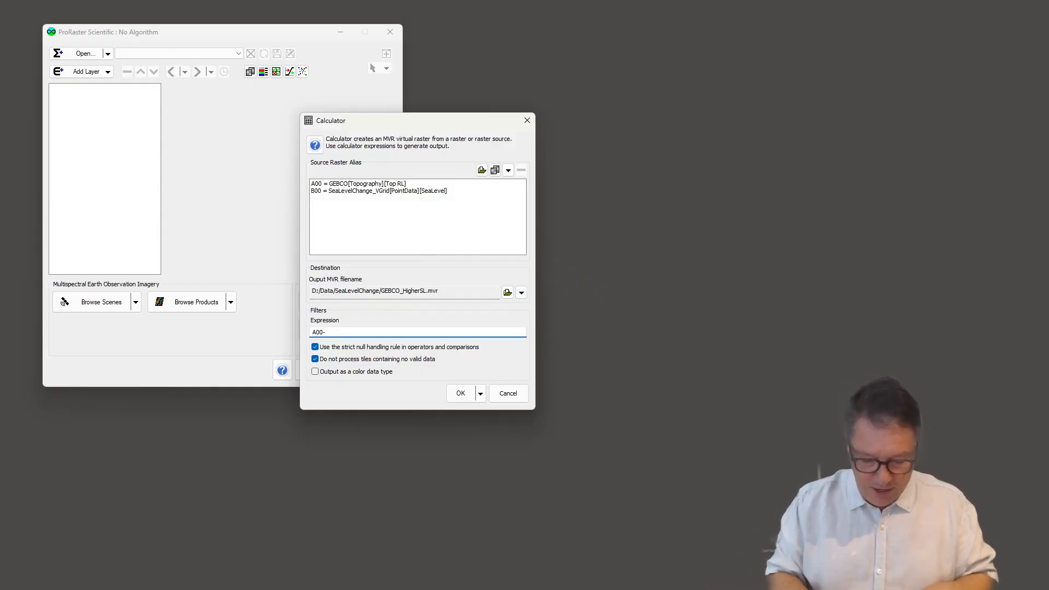
type("-B00")
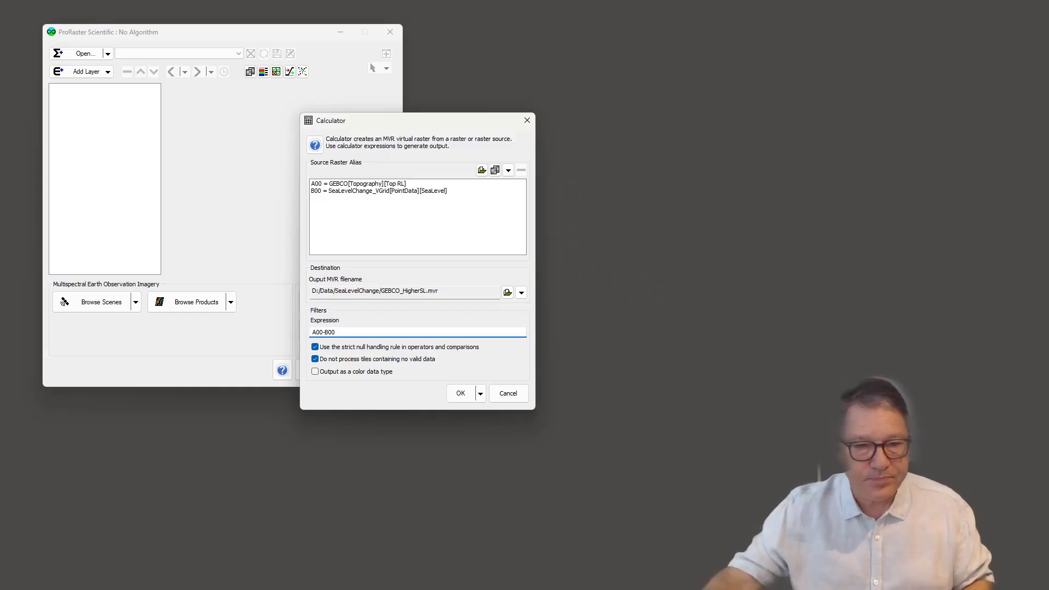
left_click(462, 393)
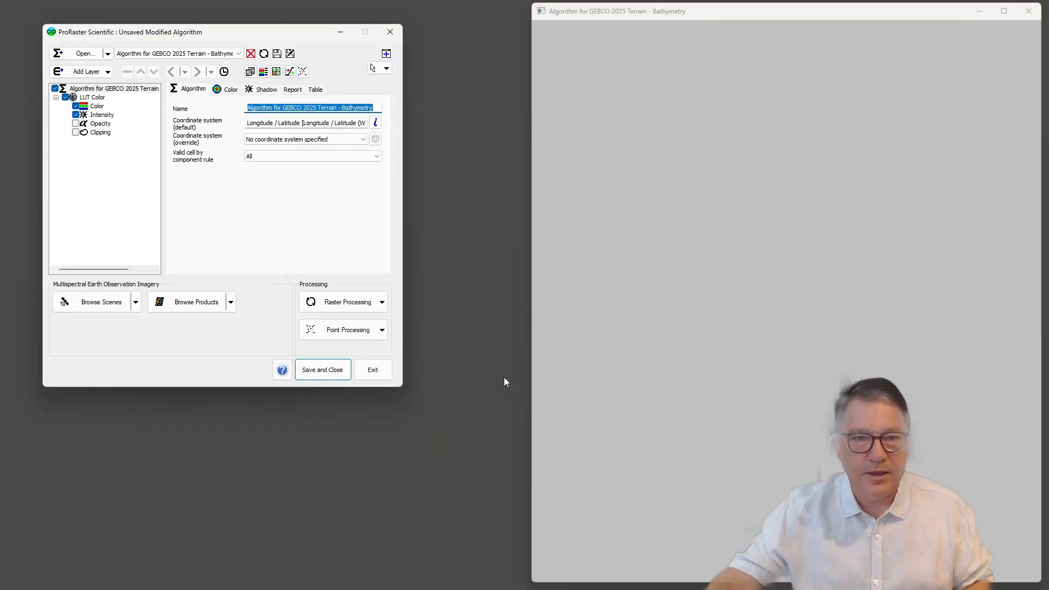
Step: Apply the atlas system color map to the Color component of the raised sea level raster's LUT Color layer
left_click(97, 106)
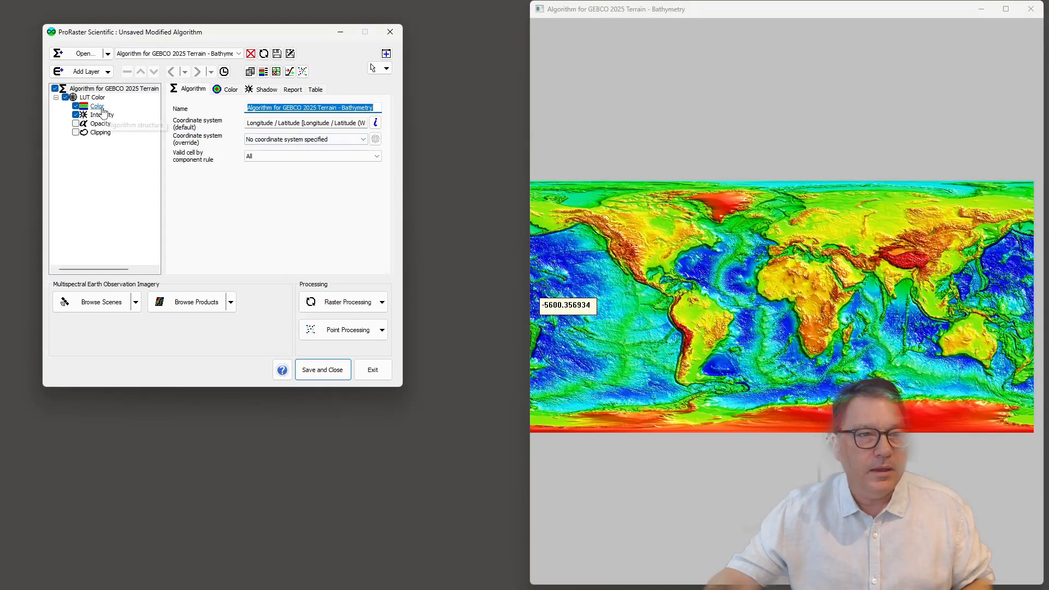
left_click(236, 89)
left_click(319, 158)
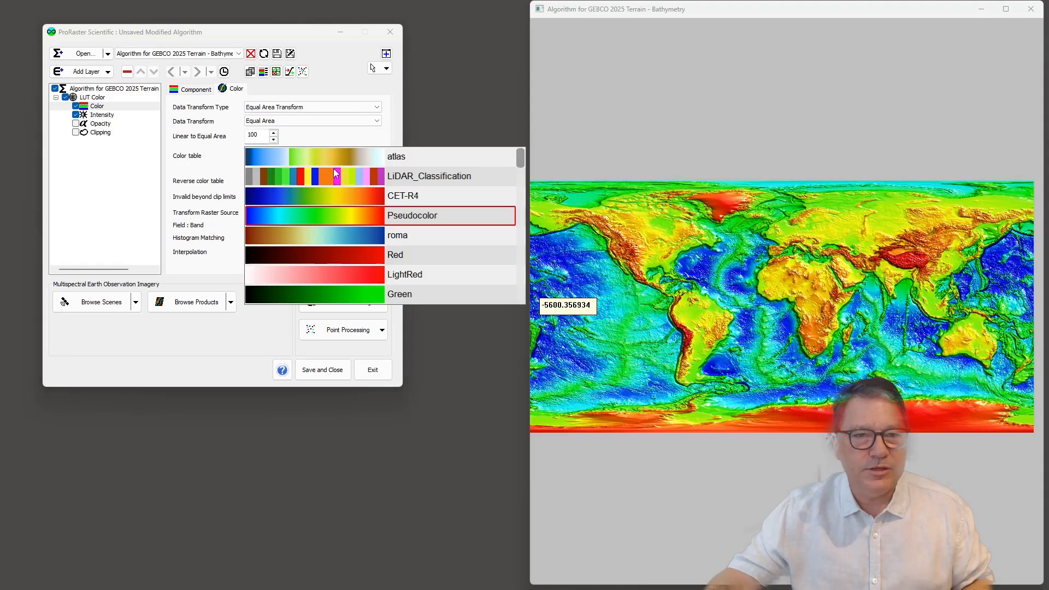
left_click(336, 156)
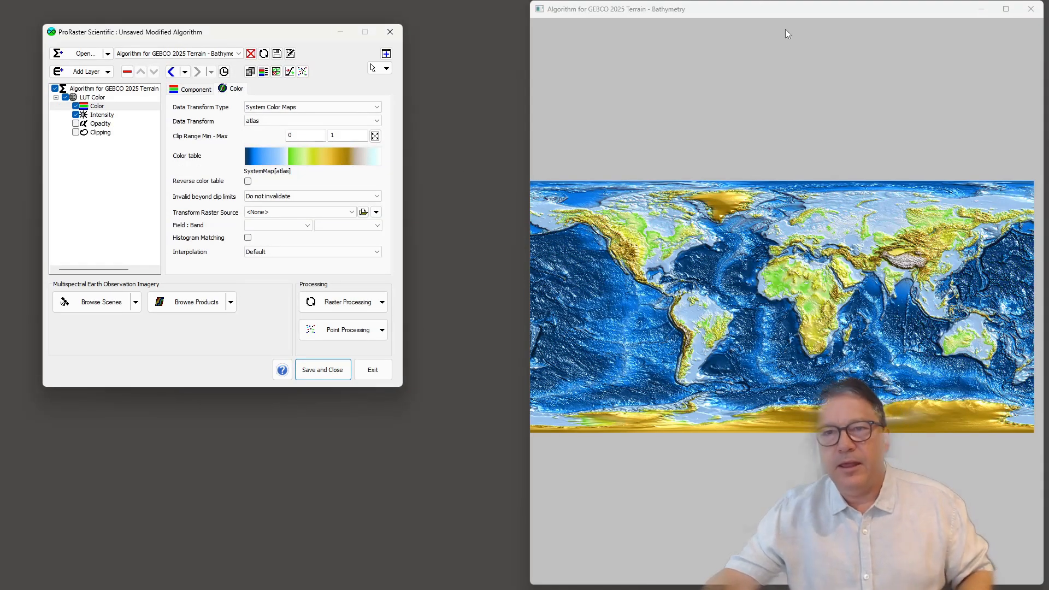
Step: Maximize the raised sea level map and examine the flooded land around Australia and Southeast Asia
double_click(785, 12)
left_click_drag(783, 360, 573, 285)
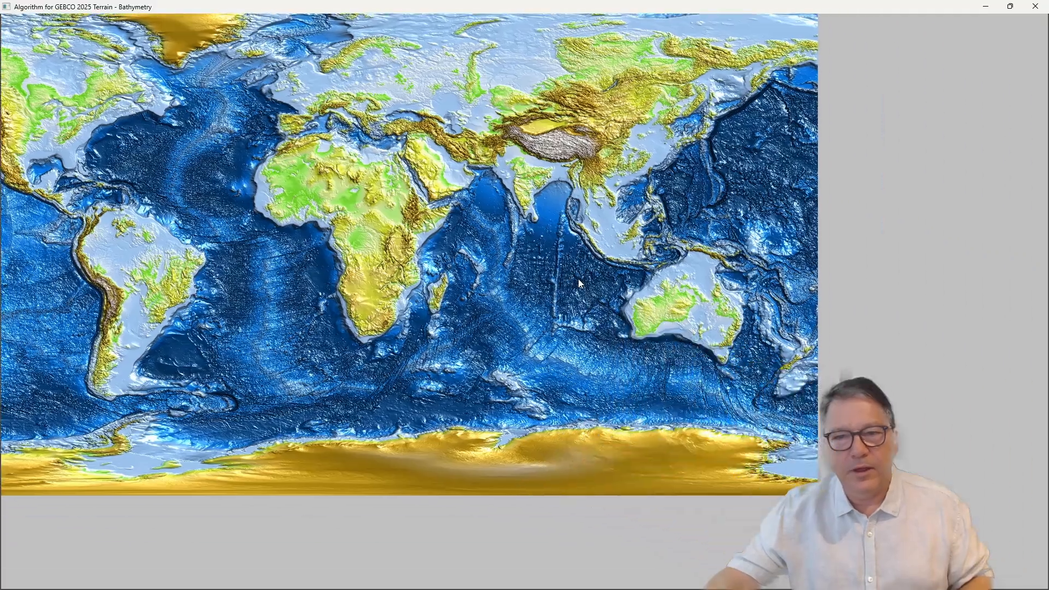
scroll(686, 289, "up", 3)
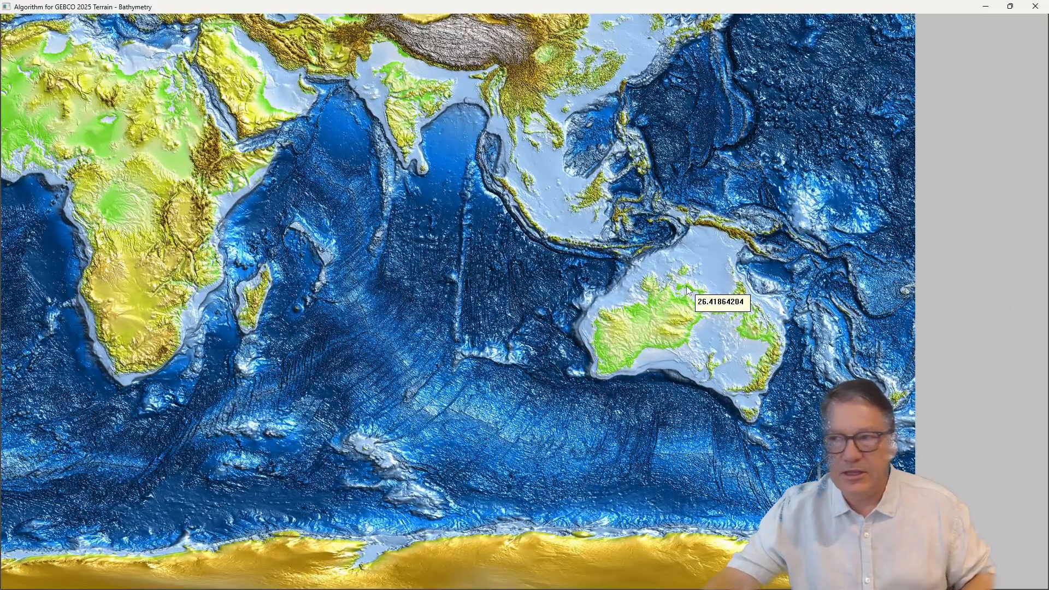
scroll(686, 293, "up", 1)
scroll(686, 293, "up", 1)
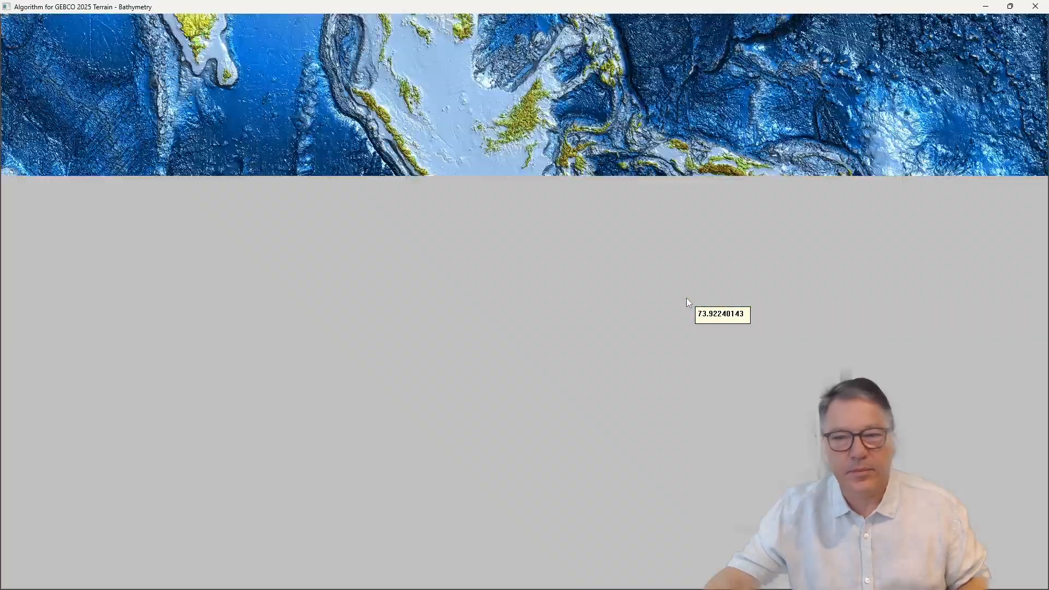
left_click_drag(686, 295, 533, 240)
scroll(582, 276, "up", 4)
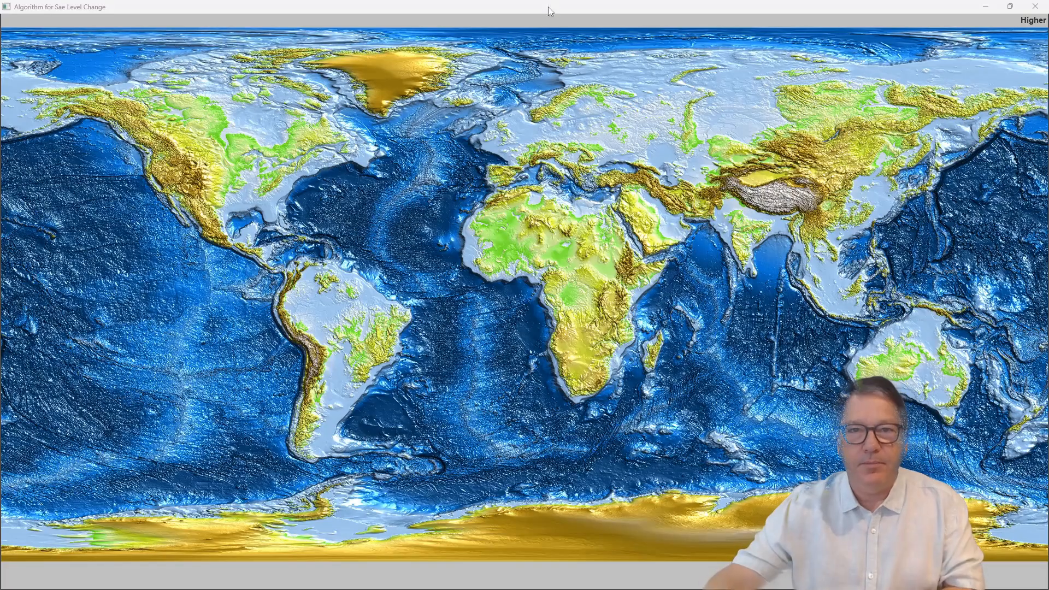
Step: Compare the Higher, Lower and Change views of the sea level change algorithm by switching back and forth between them
key("Right")
key("Right")
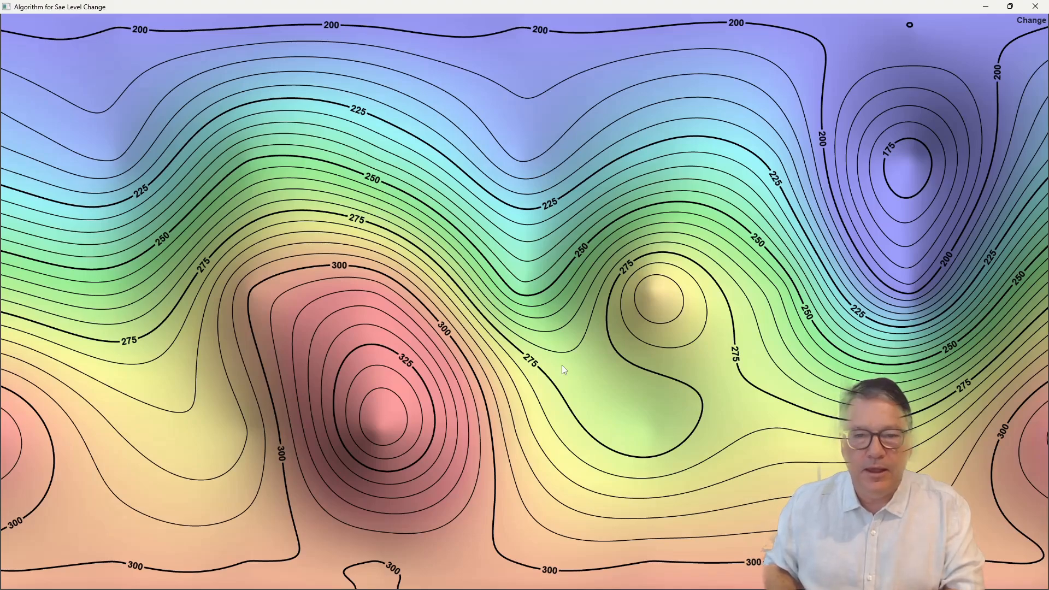
key("Right")
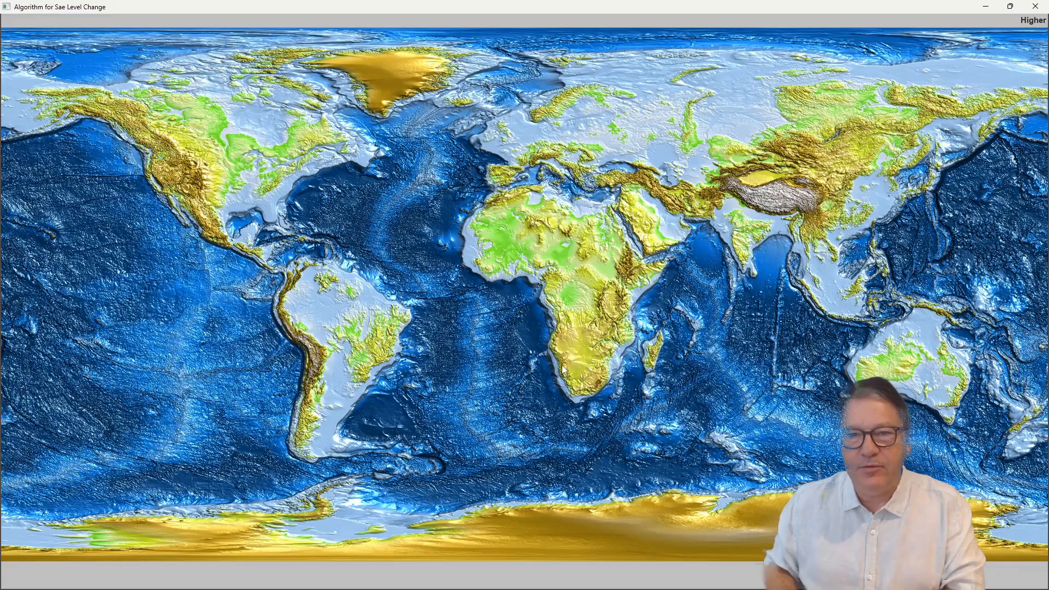
key("Right")
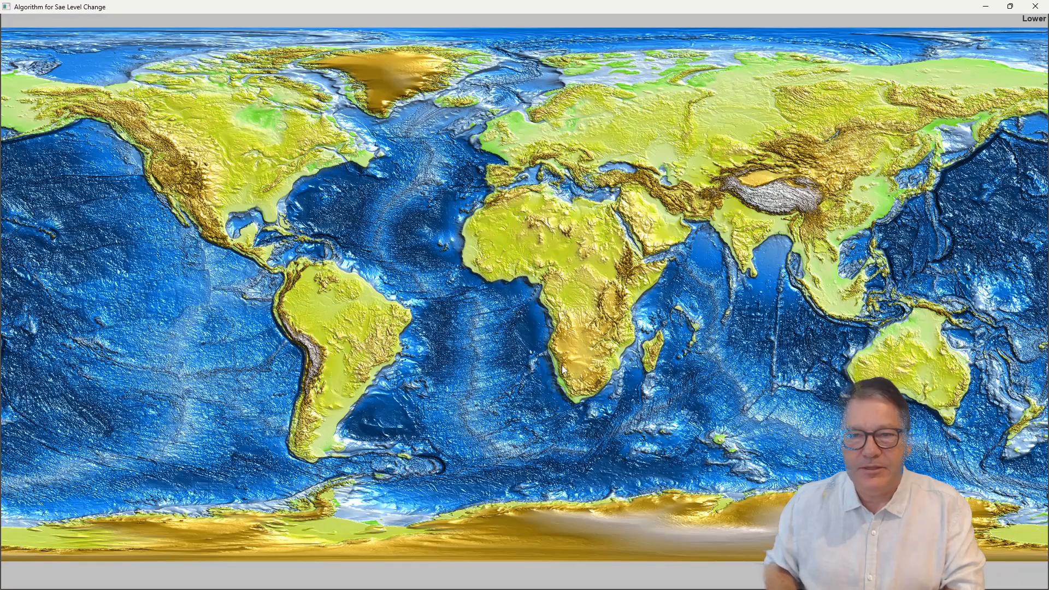
key("Left")
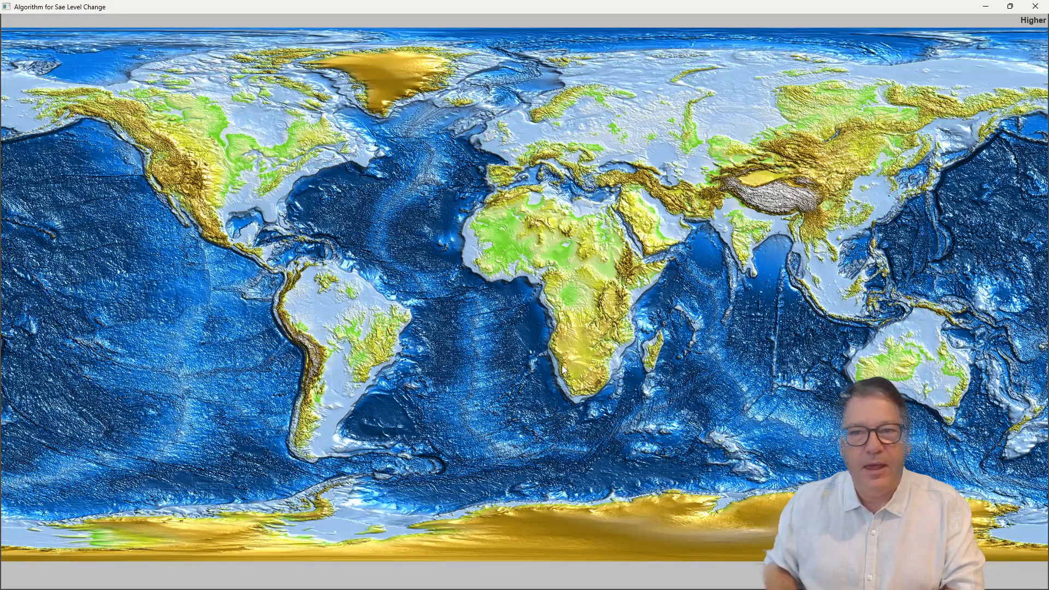
key("Left")
key("Right")
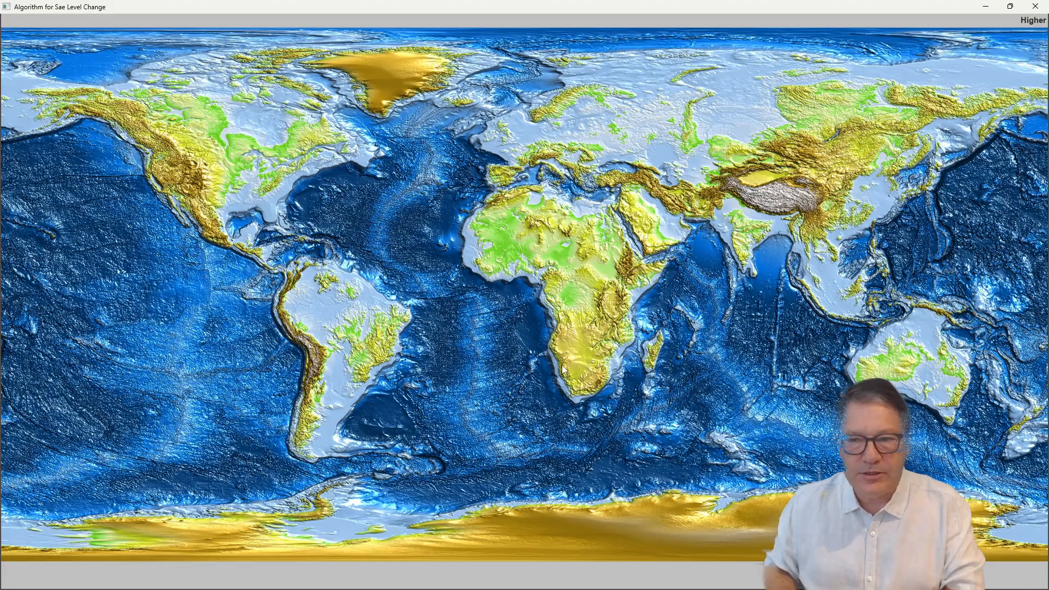
key("Right")
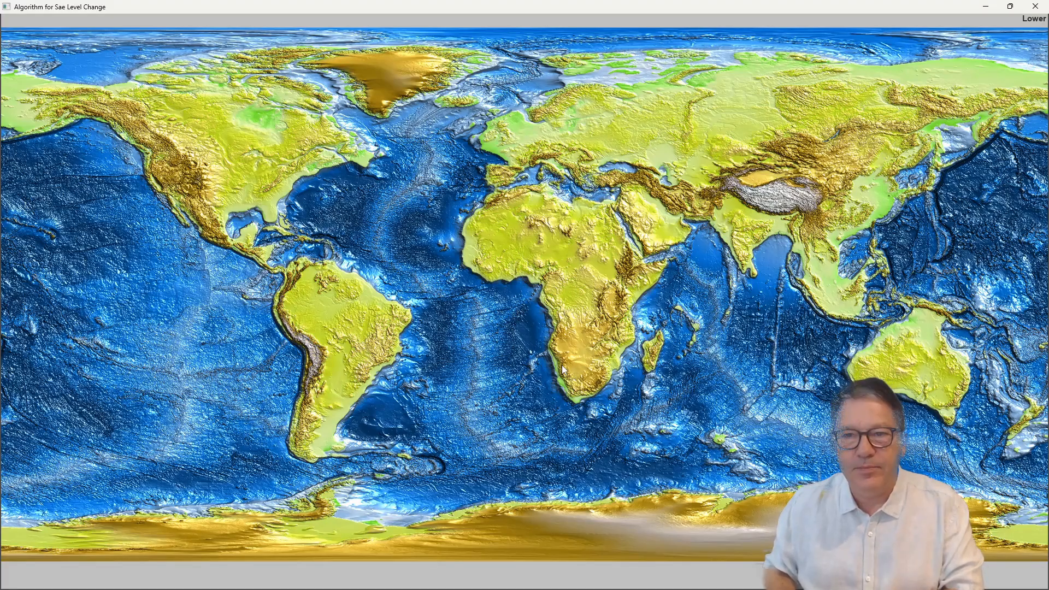
key("Left")
key("Left")
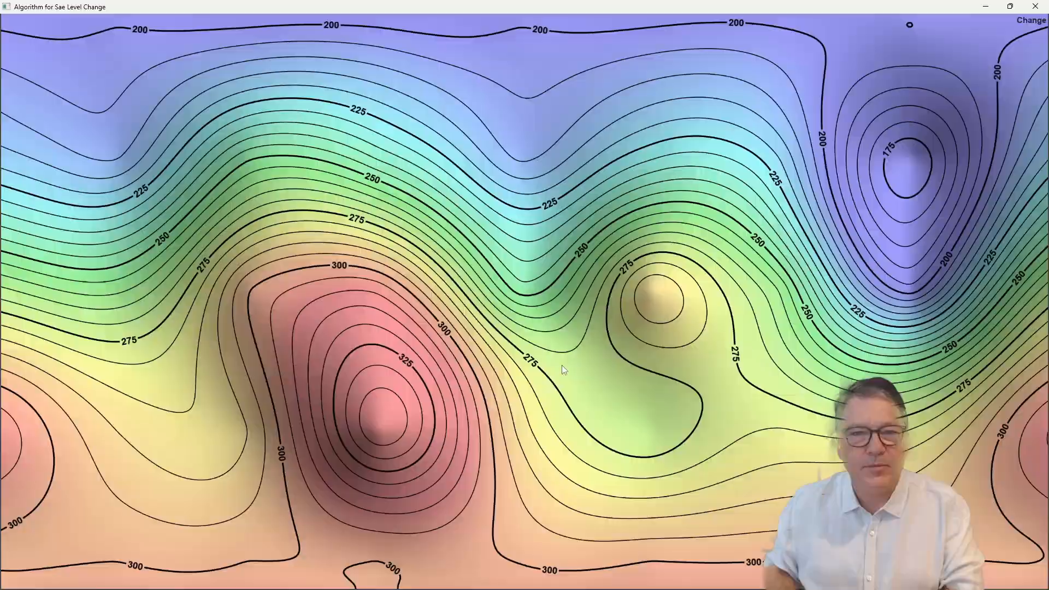
key("Right")
key("Right")
key("Right")
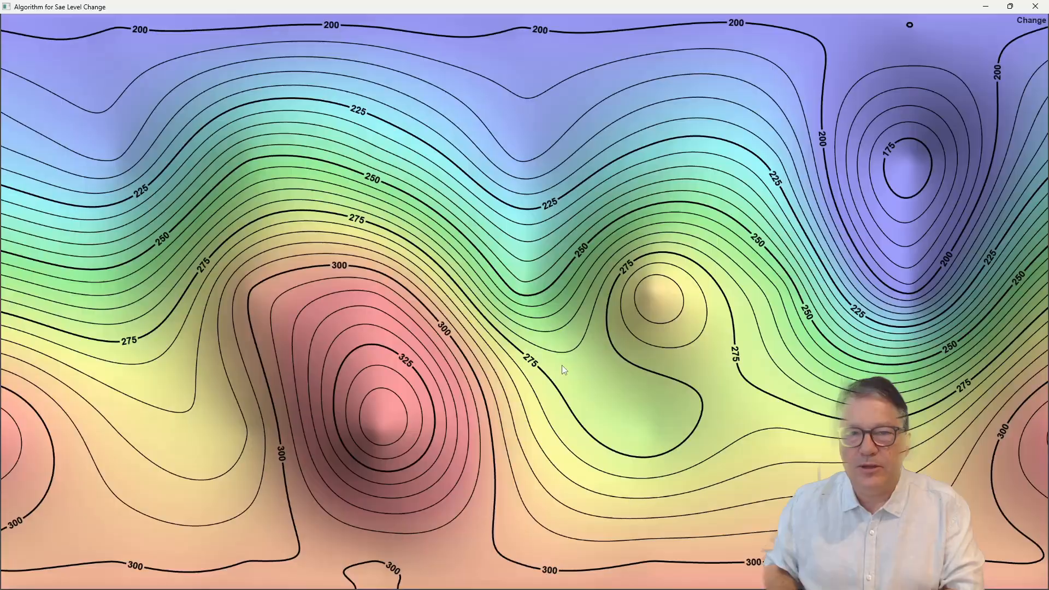
key("Left")
key("Left")
key("Left")
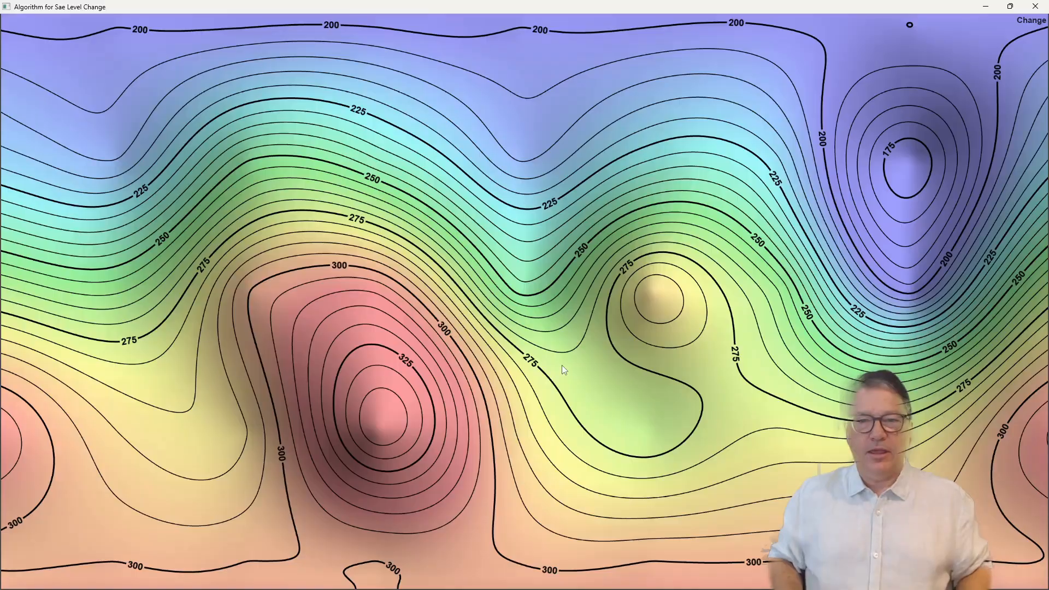